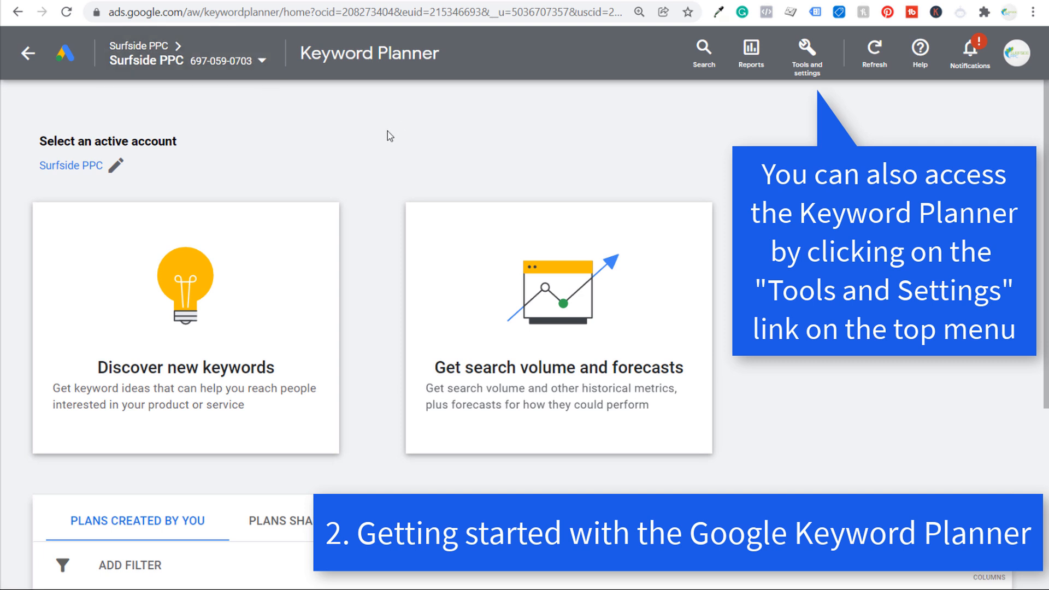
# - Discover new keywords from the seed keyword "keyword research" and get the results
pyautogui.click(247, 313)
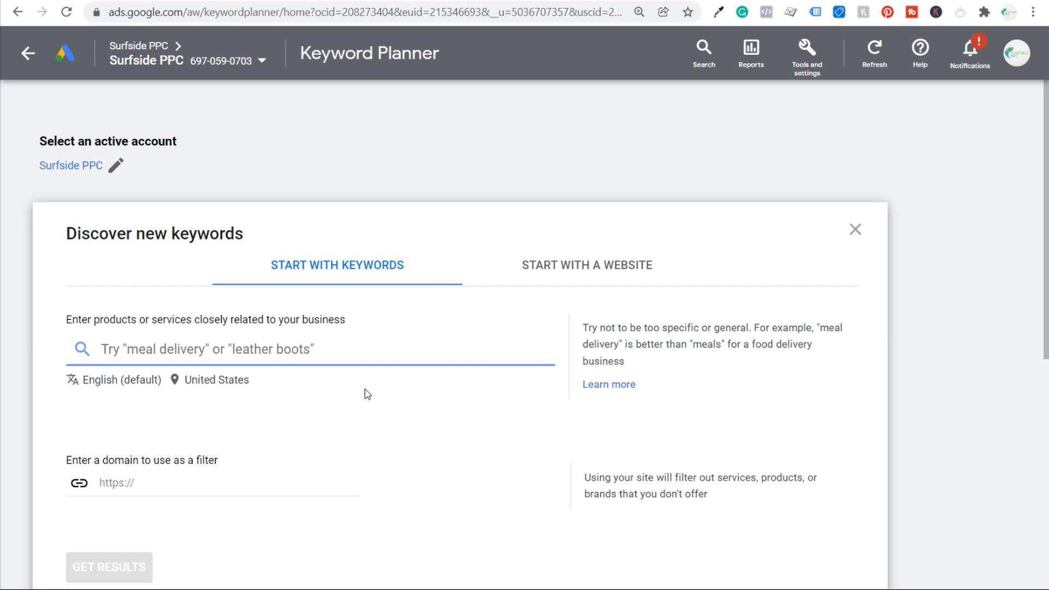
pyautogui.write('keyword research')
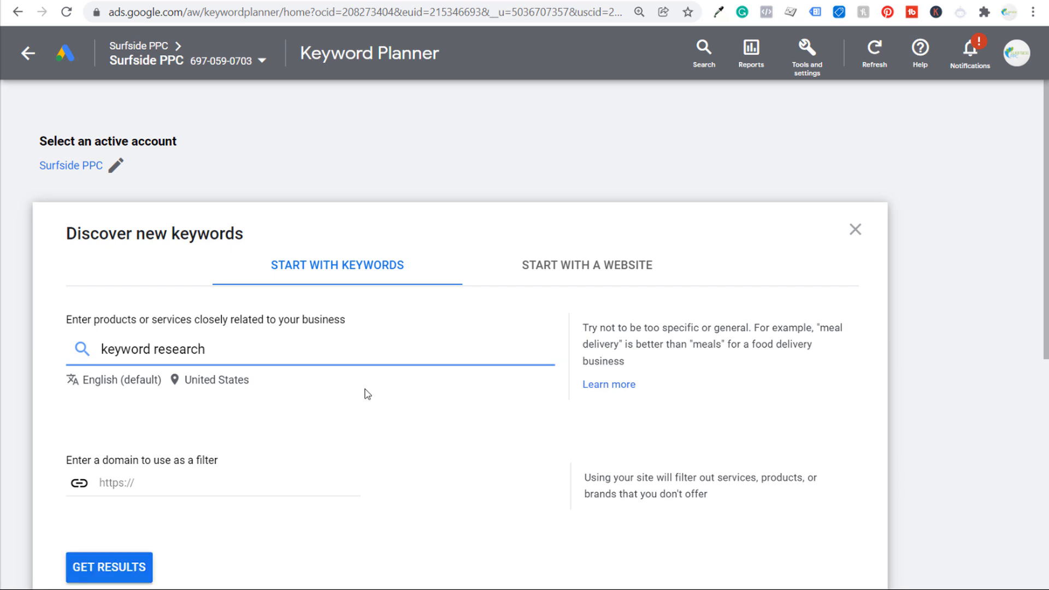
pyautogui.press('Return')
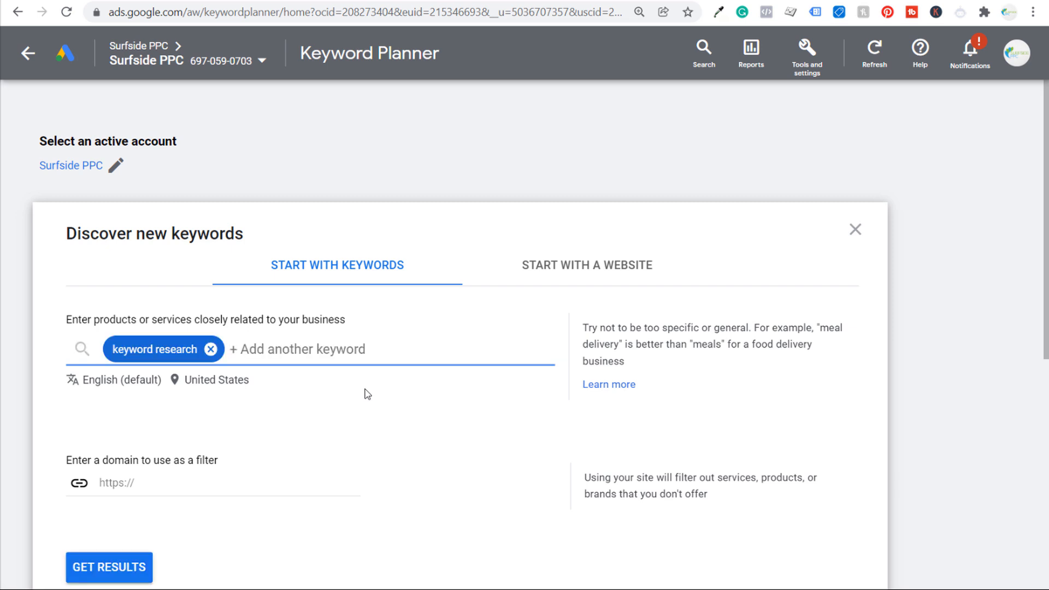
pyautogui.click(106, 569)
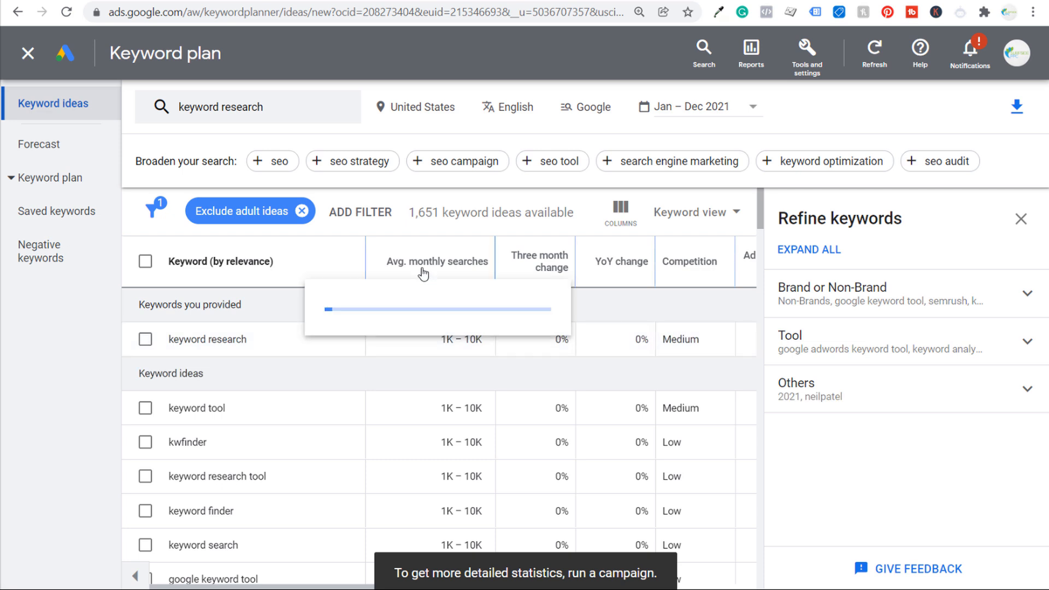
# - Examine the average monthly search ranges in the keyword ideas list, including the row for soovle
pyautogui.moveTo(422, 273)
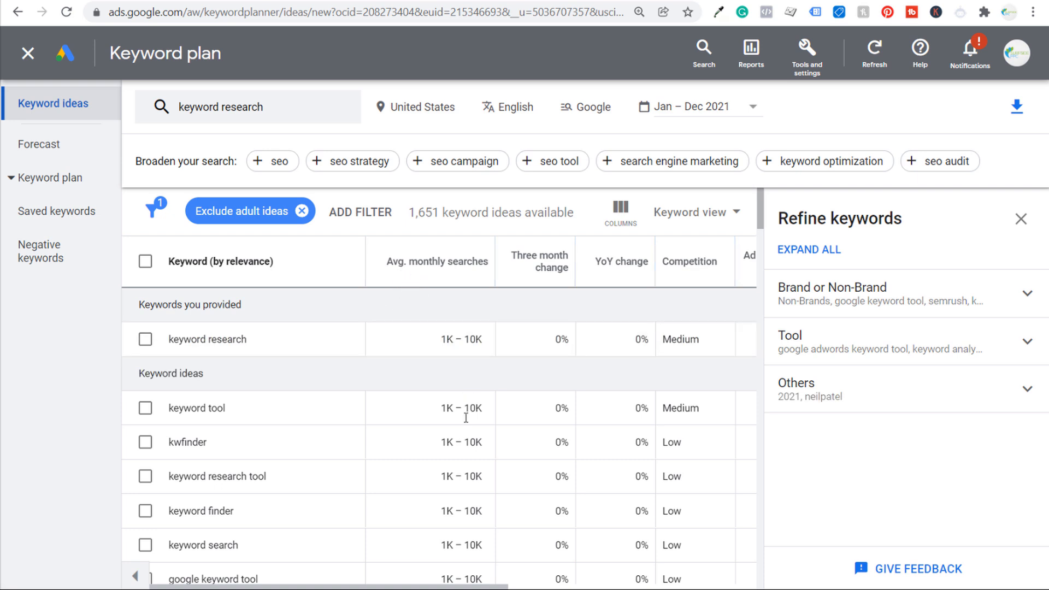
pyautogui.scroll(-2, 467, 415)
pyautogui.scroll(-2, 467, 420)
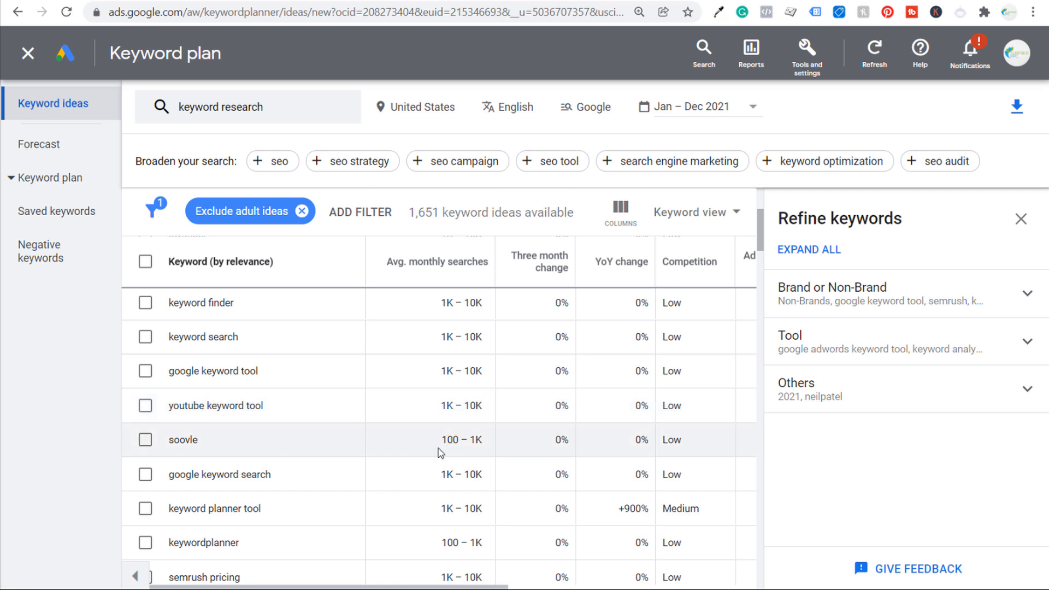
pyautogui.moveTo(442, 443); pyautogui.dragTo(464, 439)
pyautogui.click(477, 438)
pyautogui.moveTo(218, 442); pyautogui.dragTo(170, 441)
pyautogui.click(387, 419)
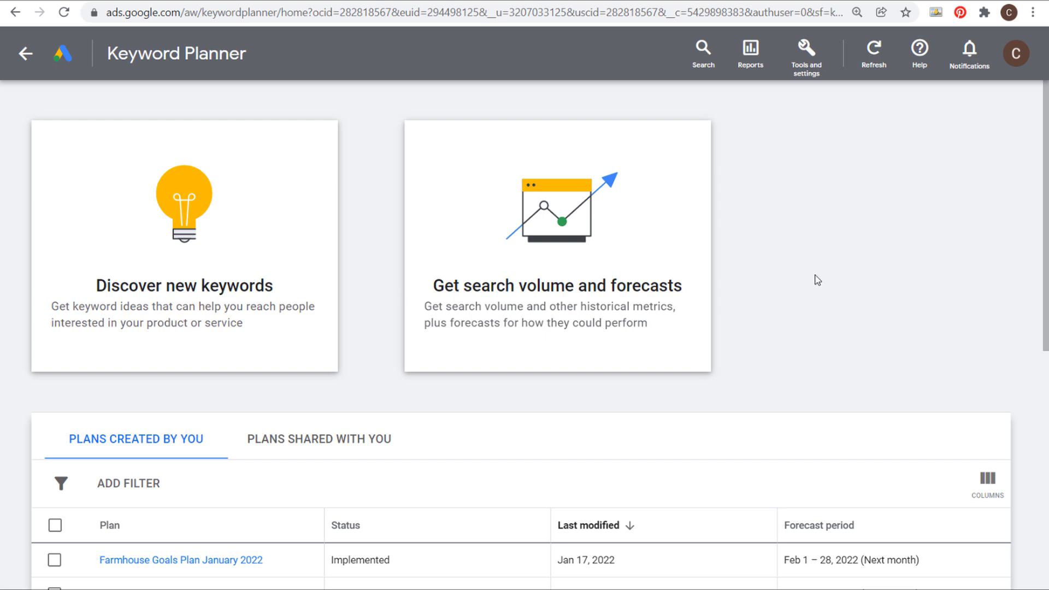
# - Find where Keyword Planner is listed among the account's Planning tools
pyautogui.click(807, 50)
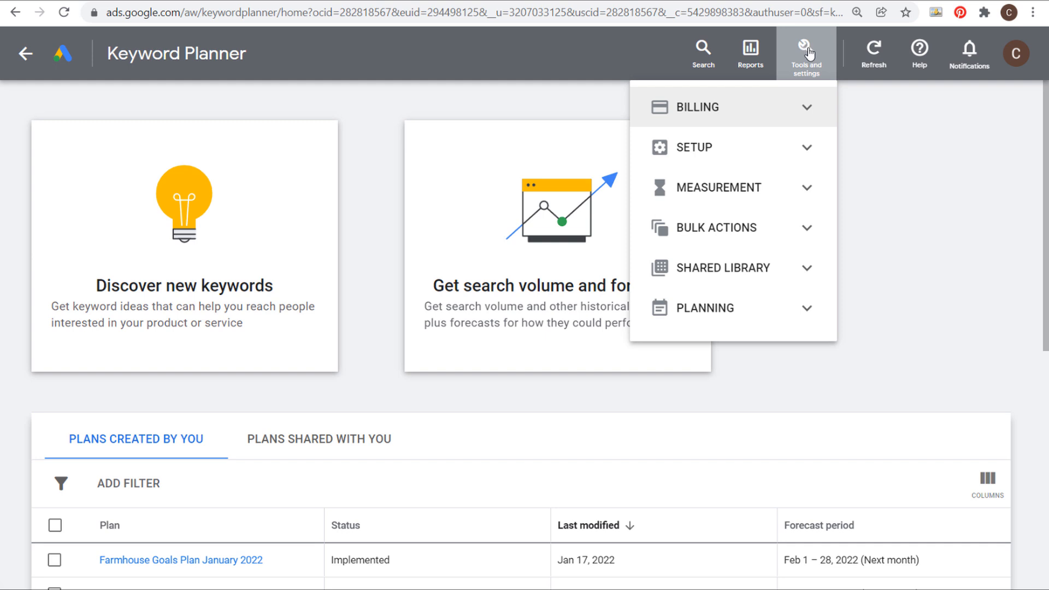
pyautogui.click(804, 312)
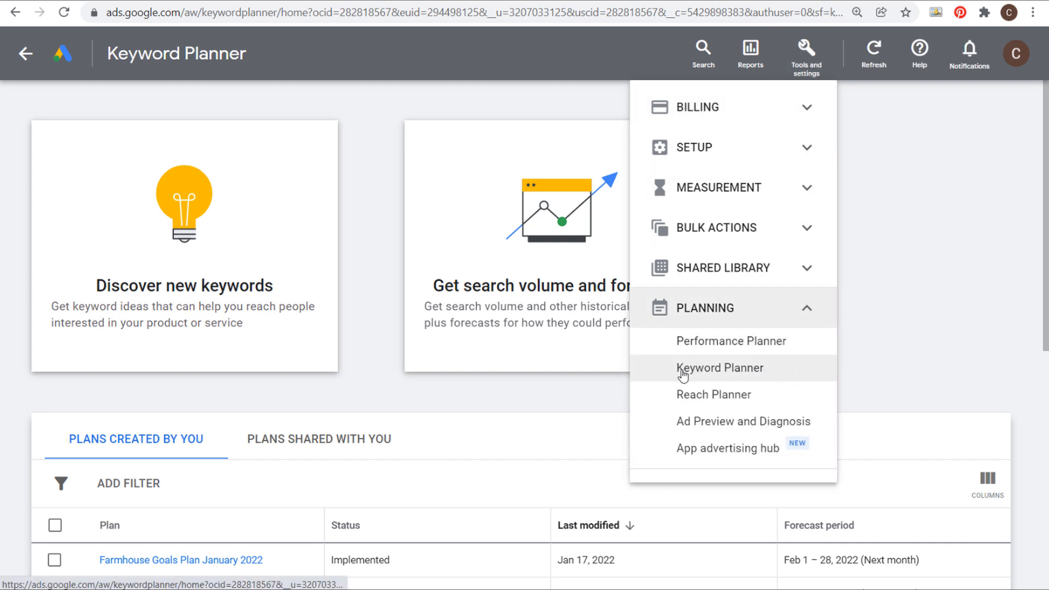
pyautogui.click(896, 306)
pyautogui.click(73, 2)
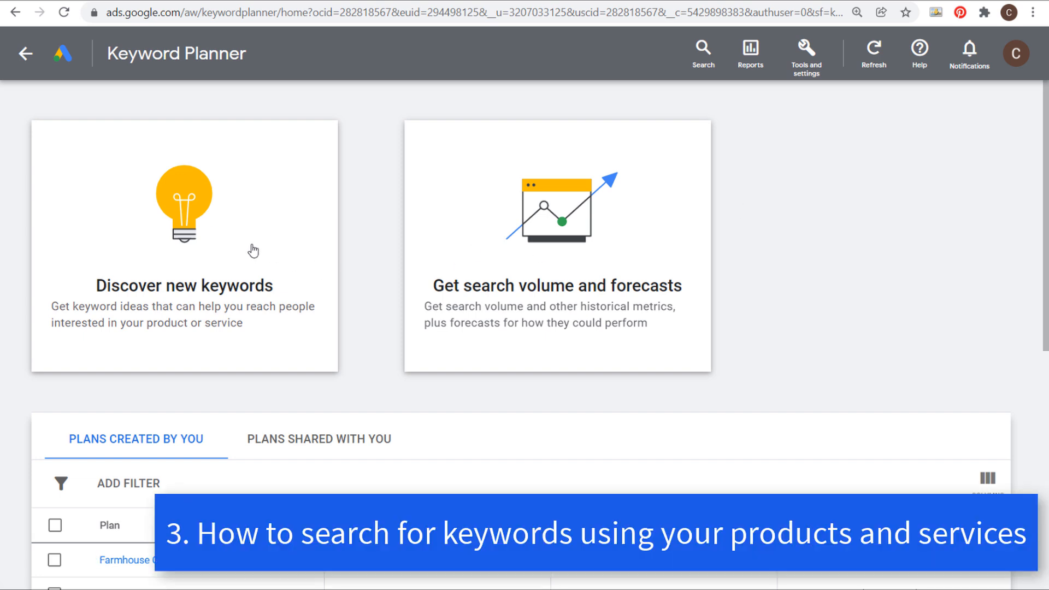
# - Start discovering new keywords and read the prompt for products or services related to the business
pyautogui.click(223, 235)
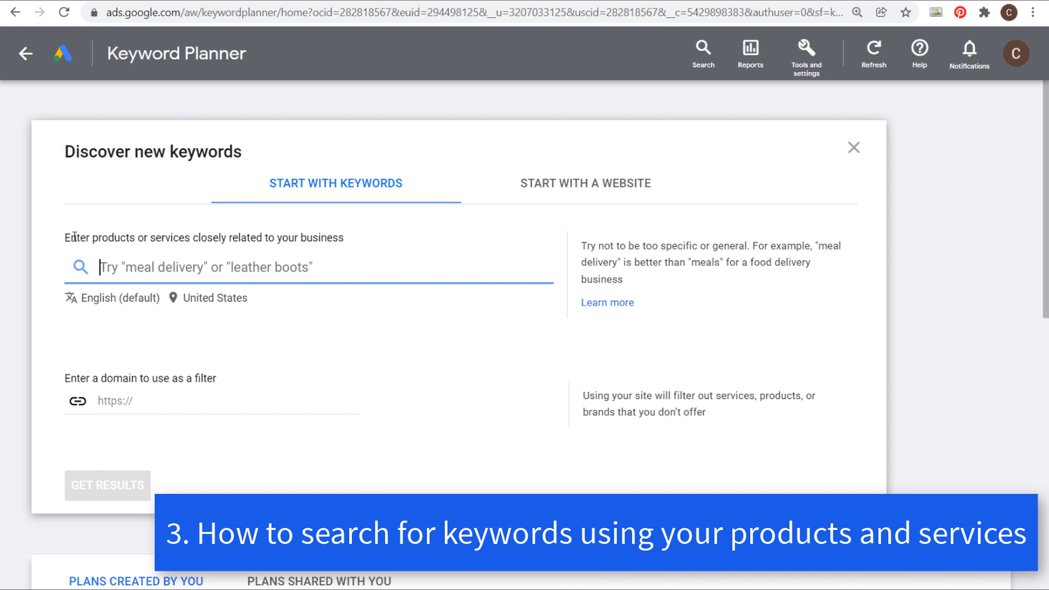
pyautogui.moveTo(65, 237); pyautogui.dragTo(343, 237)
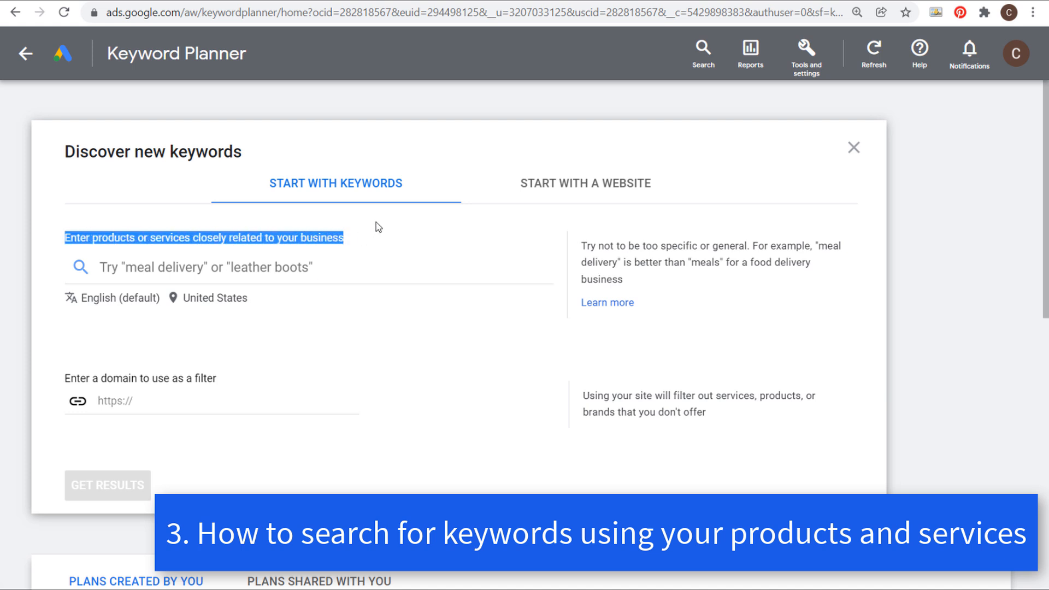
pyautogui.click(414, 242)
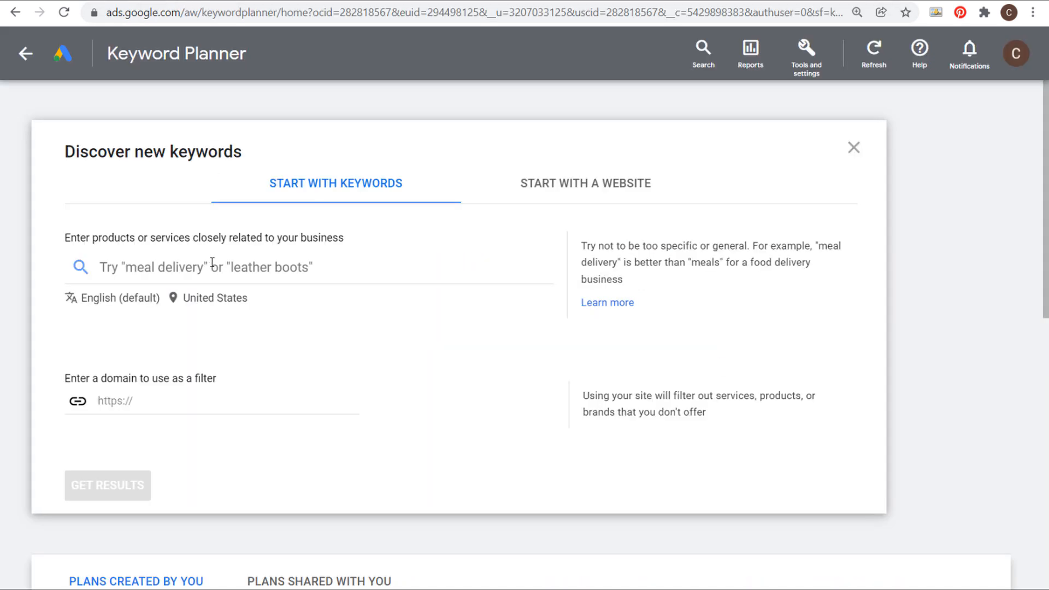
# - Enter farmhouse bedding, farmhouse quilts and farmhouse comforters as seed keywords
pyautogui.click(212, 265)
pyautogui.write('far')
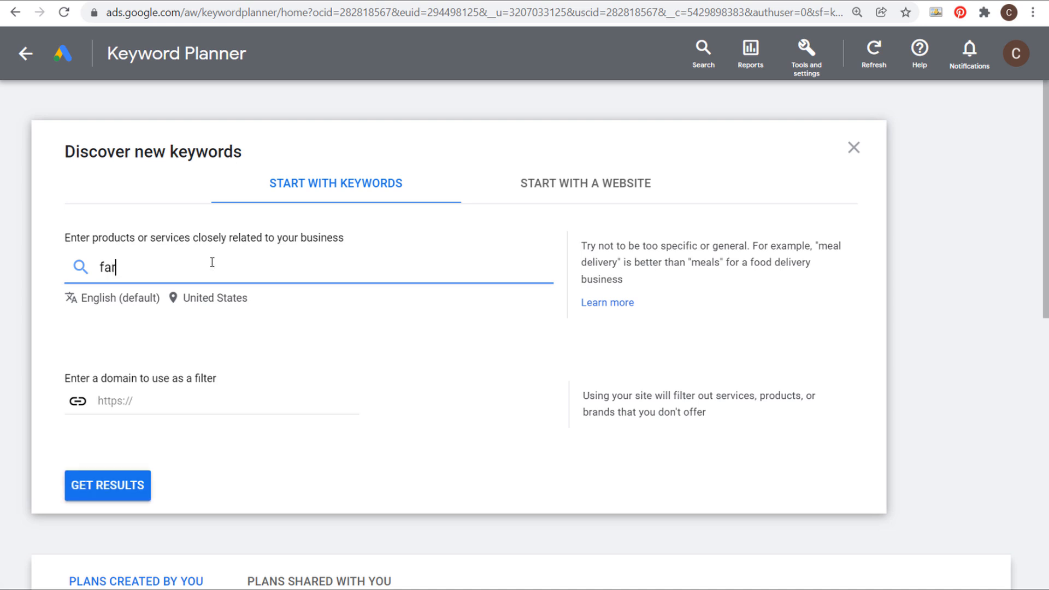
pyautogui.write('mhouse bedding')
pyautogui.press('Return')
pyautogui.write('farmhouse quilts')
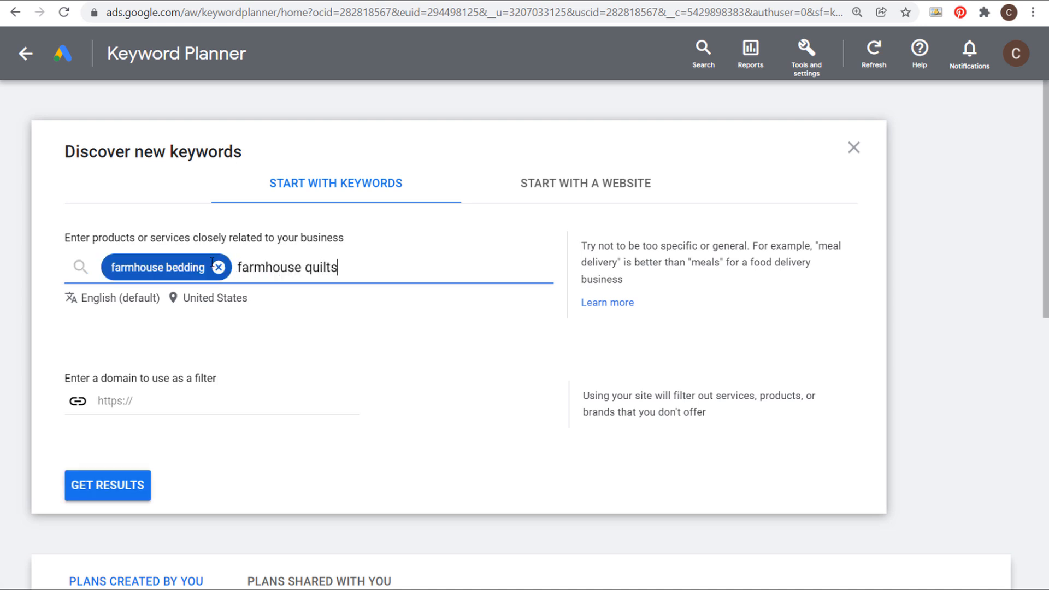
pyautogui.press('Return')
pyautogui.write('farmhouse comforters')
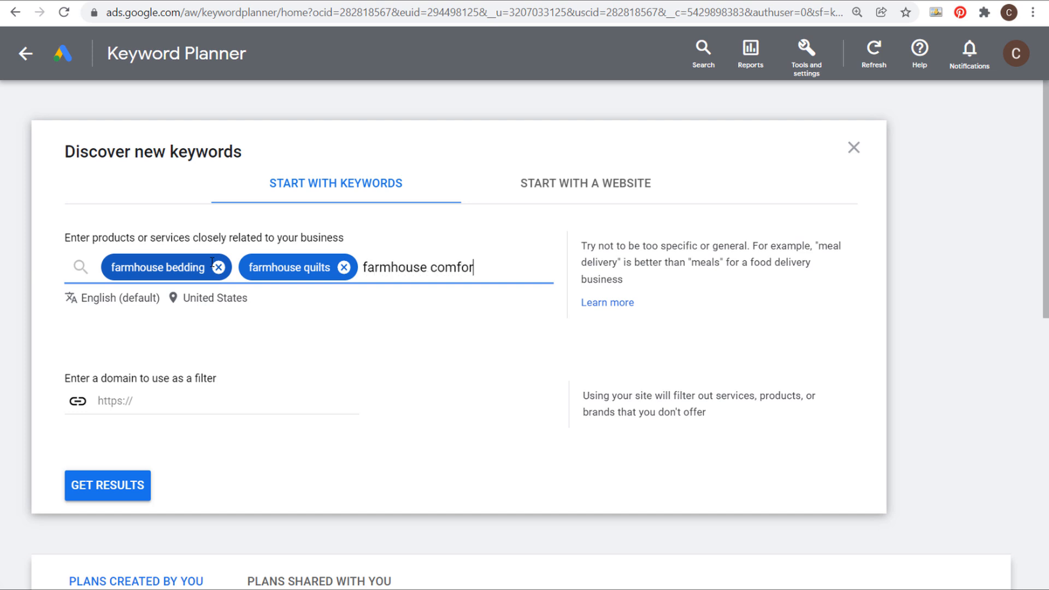
pyautogui.press('Return')
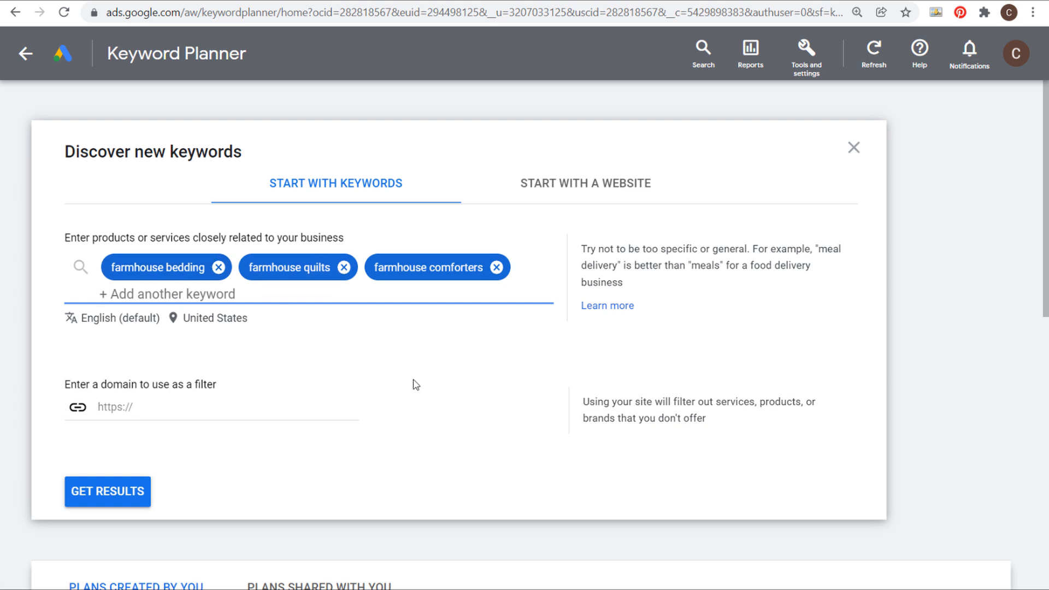
# - Remove the bedding, quilts and comforters seed keywords from the search
pyautogui.click(218, 267)
pyautogui.click(213, 268)
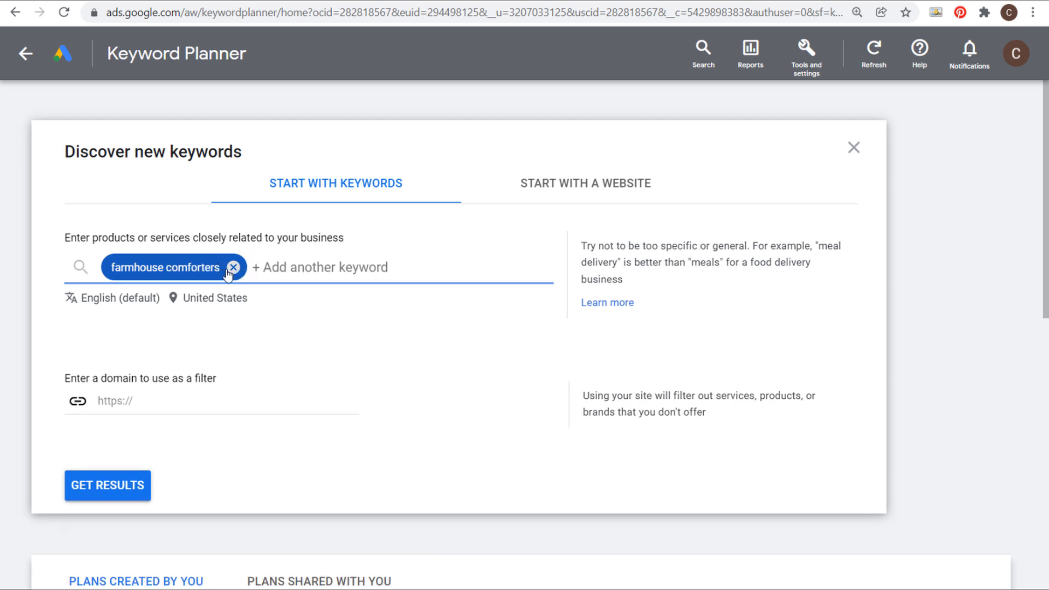
pyautogui.click(232, 269)
# - Look at the product categories on the farmhousegoals.com shop page and the options for starting keyword discovery with a website
pyautogui.click(279, 1)
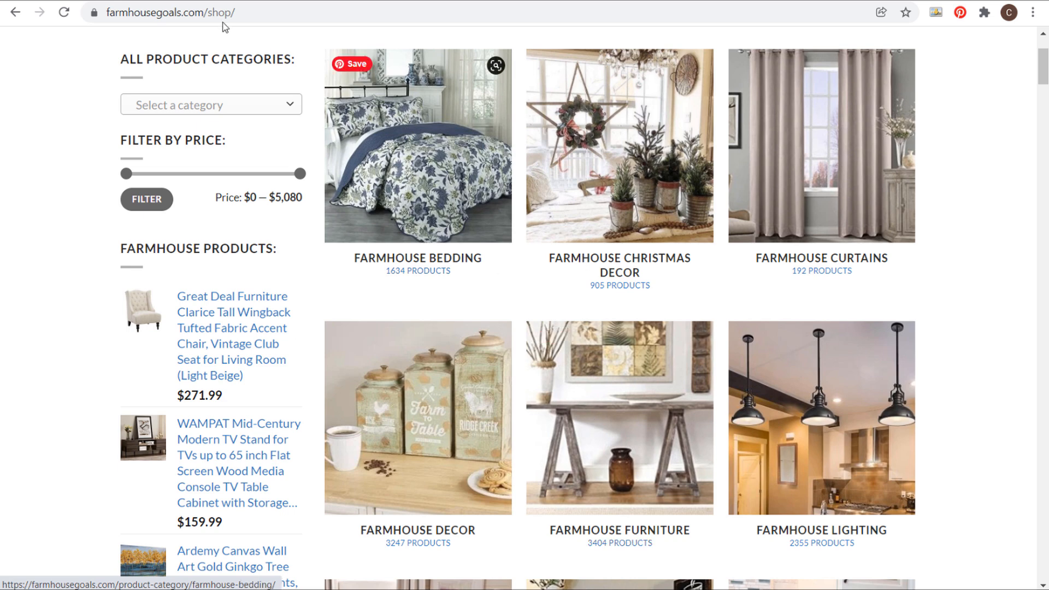
pyautogui.click(225, 1)
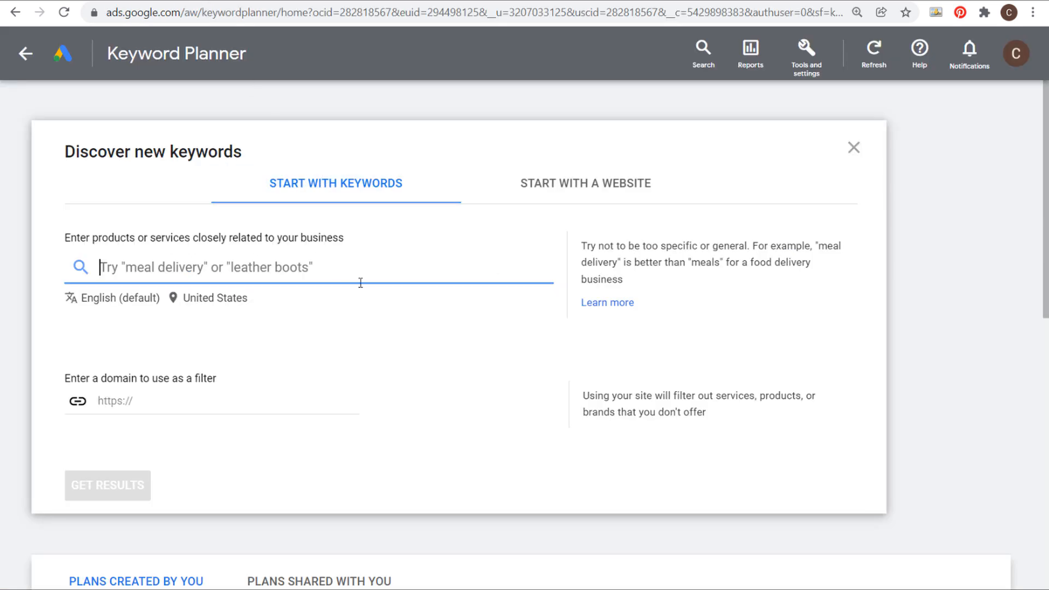
pyautogui.click(549, 196)
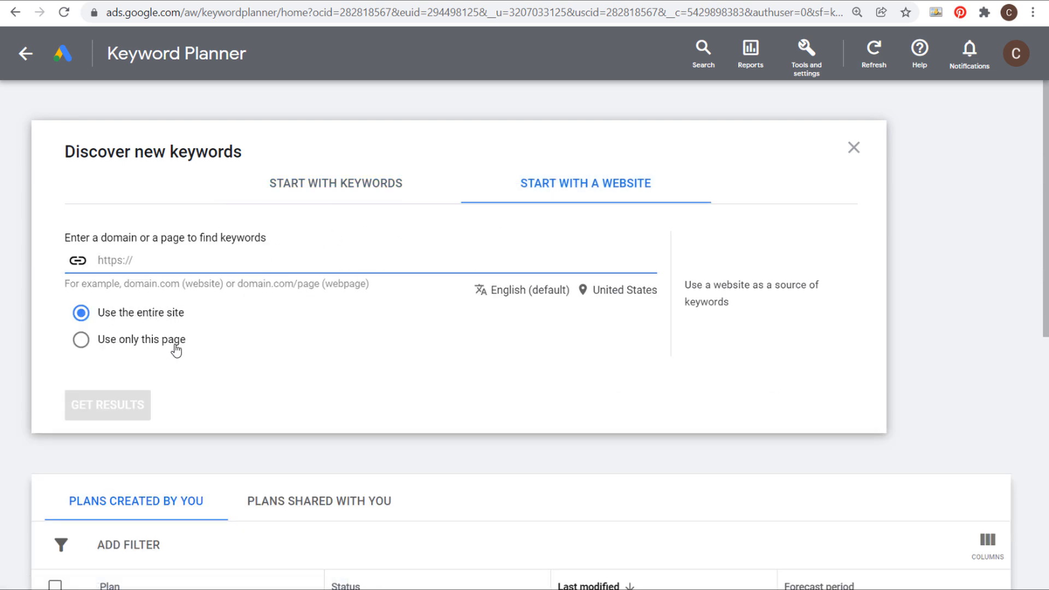
pyautogui.click(402, 198)
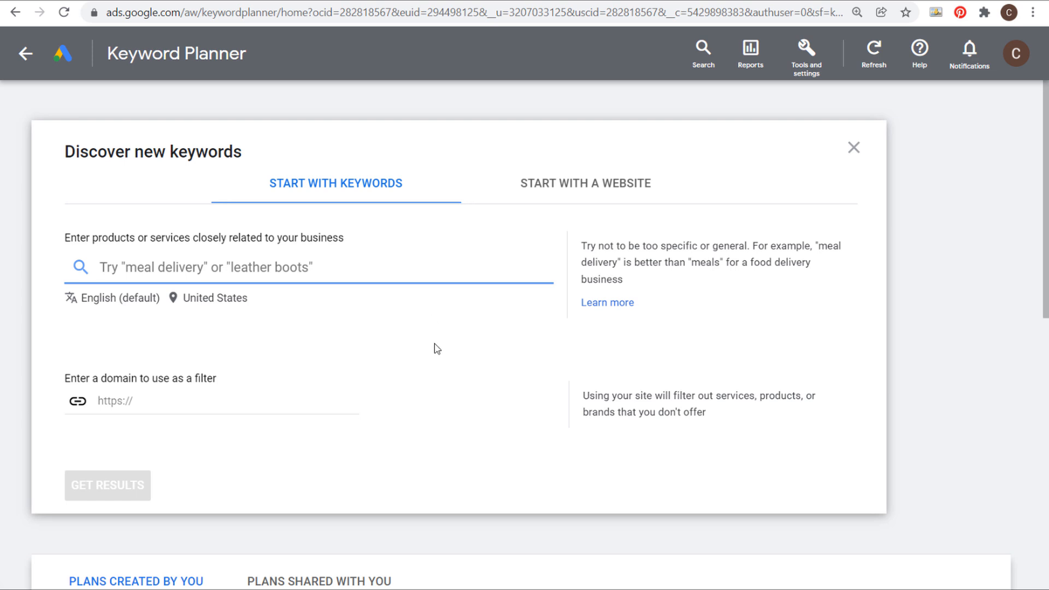
# - Enter farmhouse furniture, farmhouse tables, farmhouse chairs, farmhouse sofas, and farmhouse bedroom, living room, outdoor, accent and dining room furniture as seed keywords
pyautogui.write('farmhouse furniut')
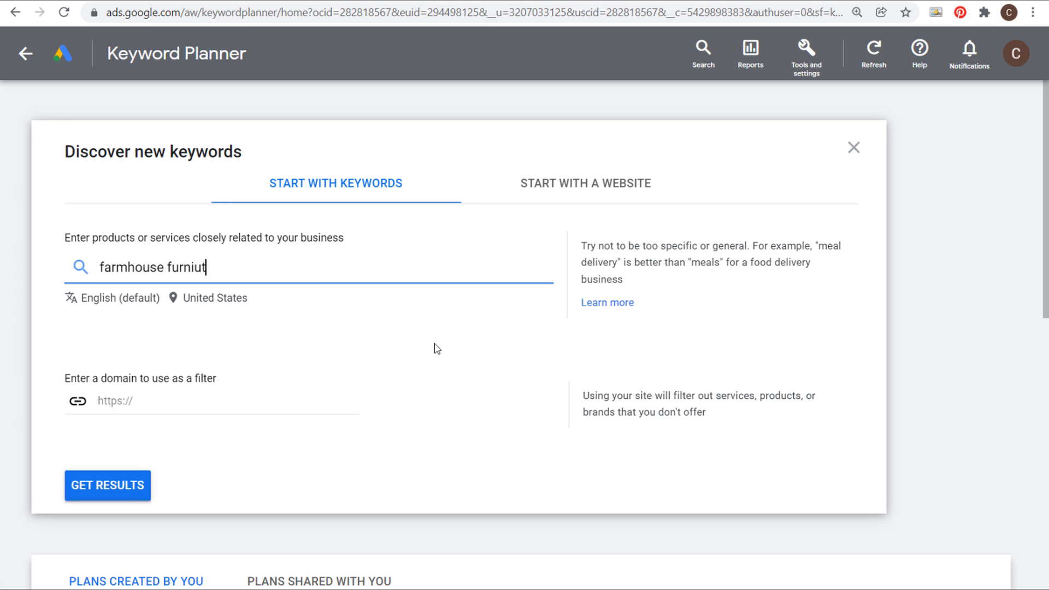
pyautogui.press('Return')
pyautogui.write('farmhouse')
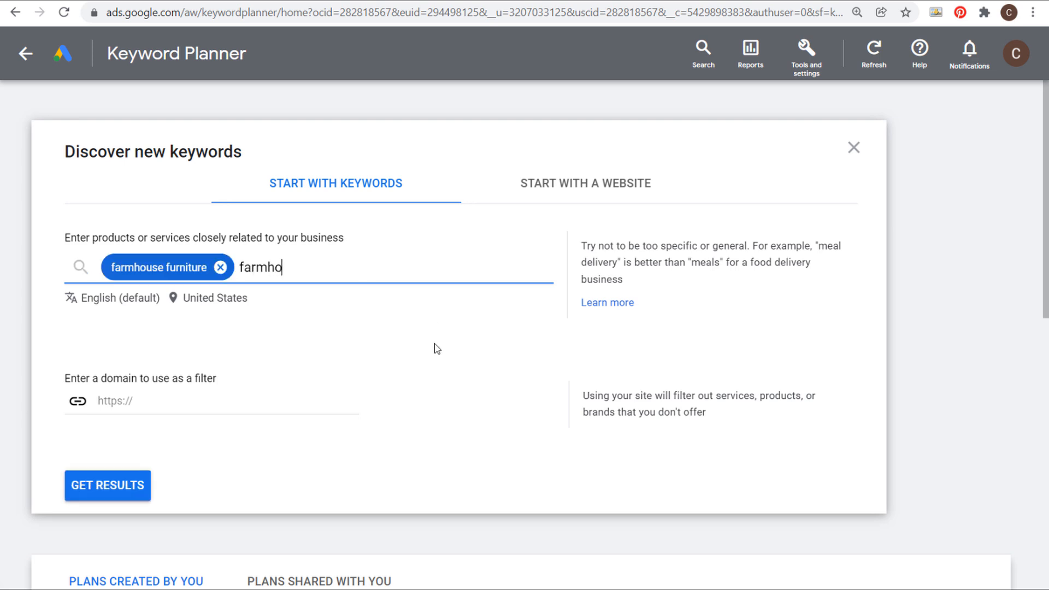
pyautogui.write(' tables')
pyautogui.press('Return')
pyautogui.write('farmho')
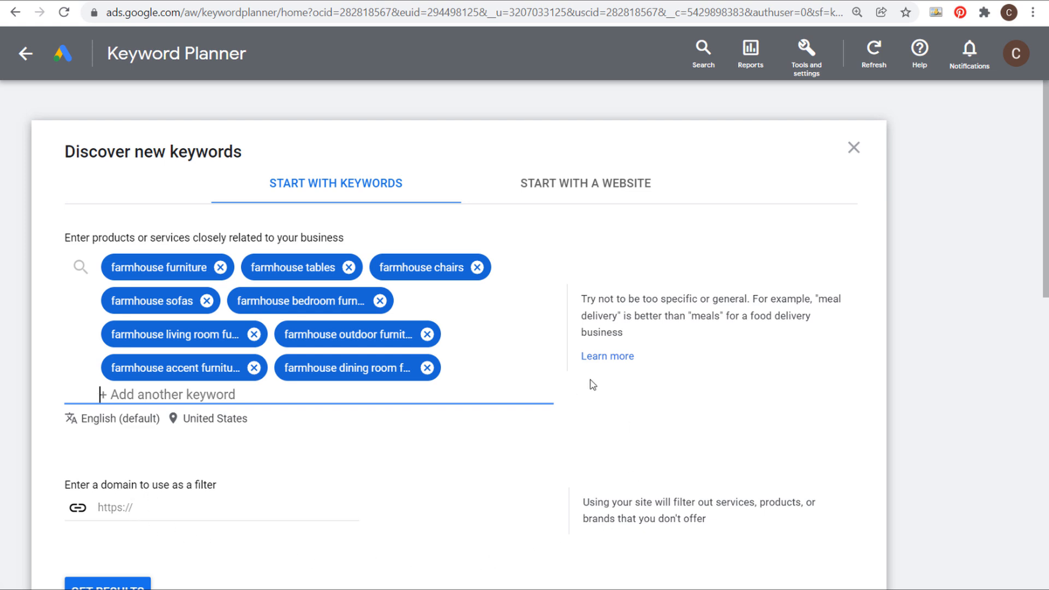
# - Read the advice on keyword specificity and get keyword ideas for the farmhouse furniture seed keywords
pyautogui.moveTo(582, 300); pyautogui.dragTo(709, 302)
pyautogui.click(746, 304)
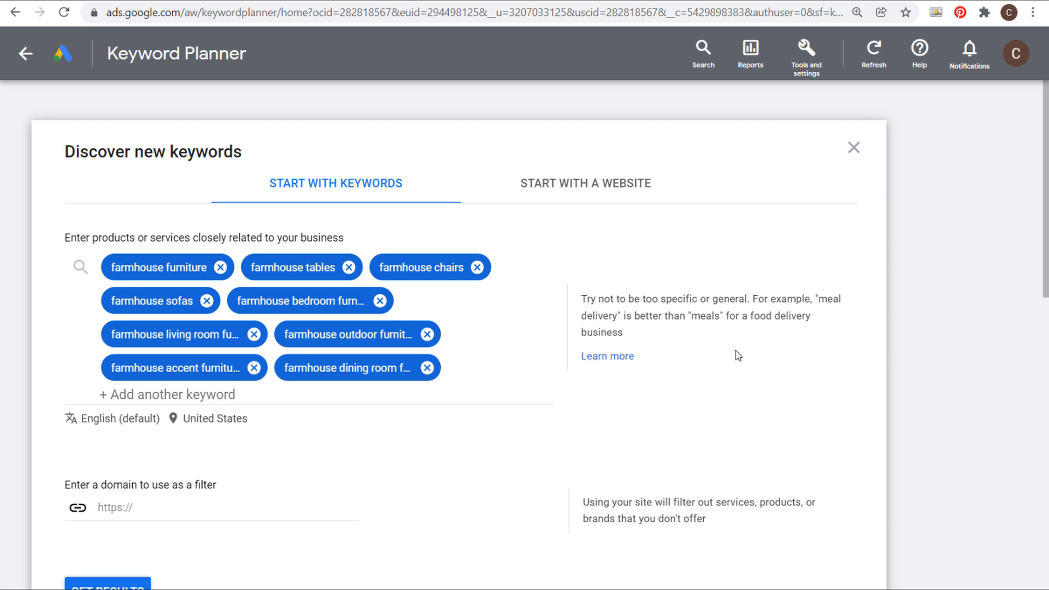
pyautogui.scroll(-2, 726, 346)
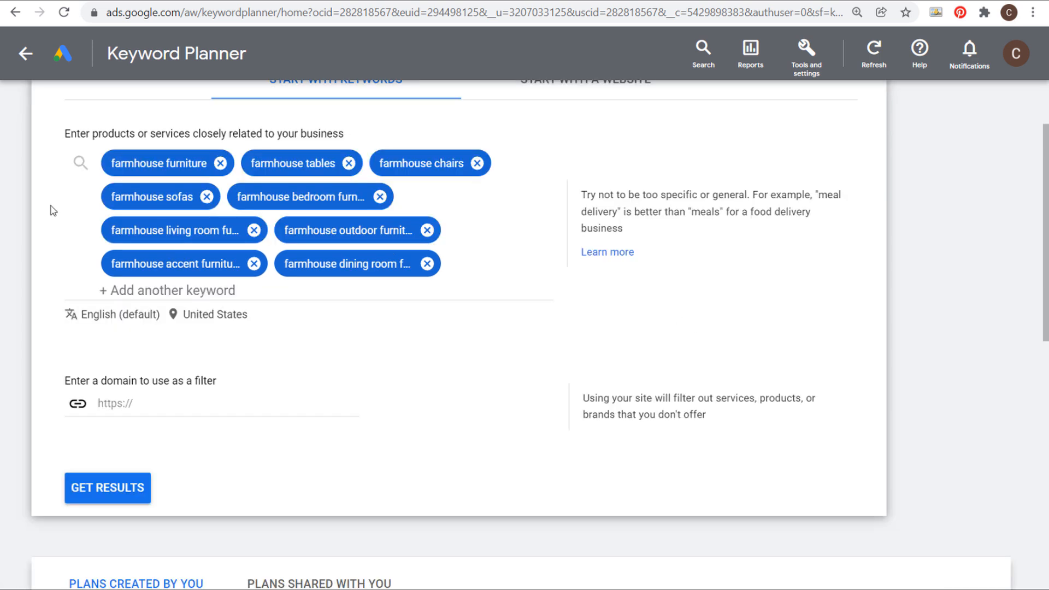
pyautogui.click(119, 492)
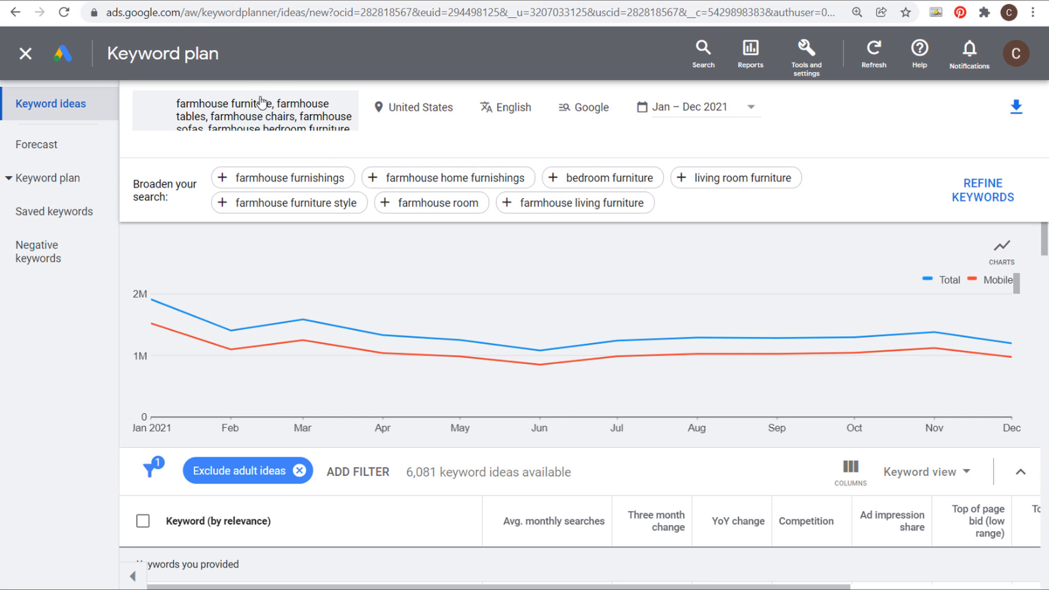
# - Examine the provided keywords and the farmhouse furniture keyword ideas with their monthly searches, competition and bid columns
pyautogui.scroll(-4, 555, 444)
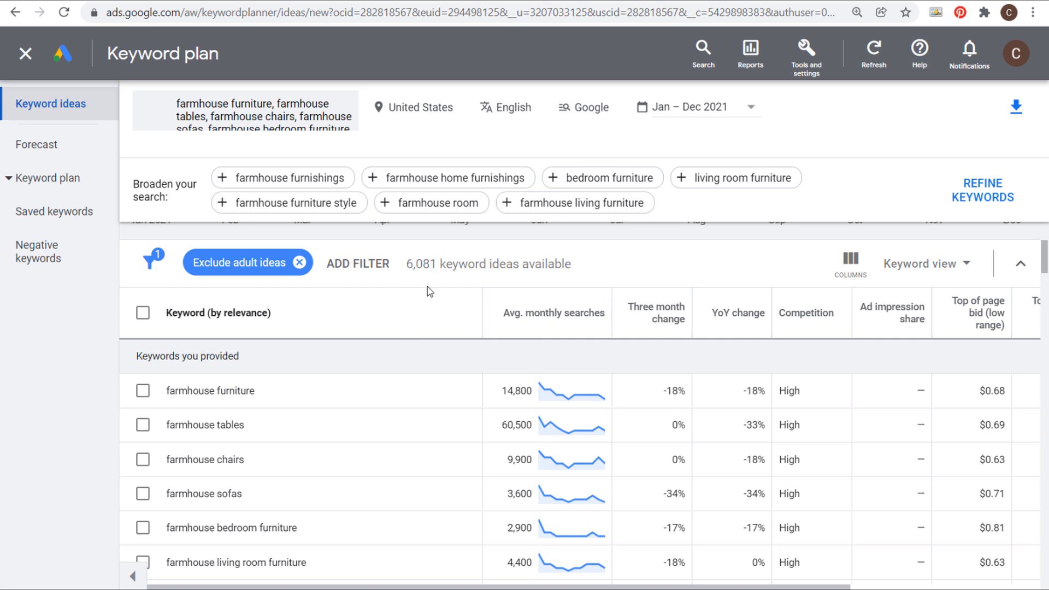
pyautogui.scroll(-5, 342, 362)
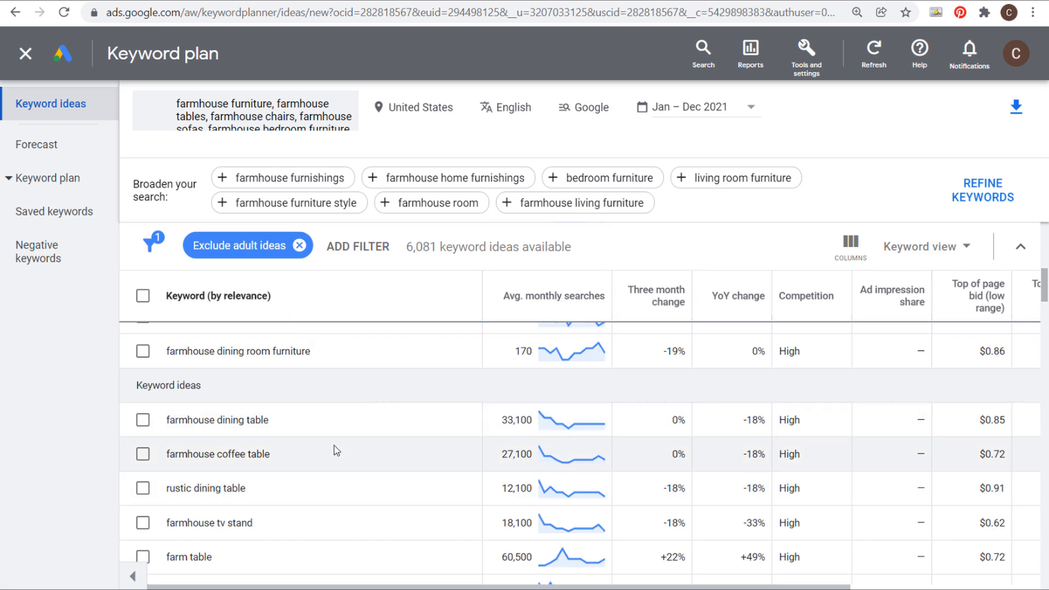
pyautogui.scroll(-10, 339, 432)
pyautogui.scroll(-4, 358, 398)
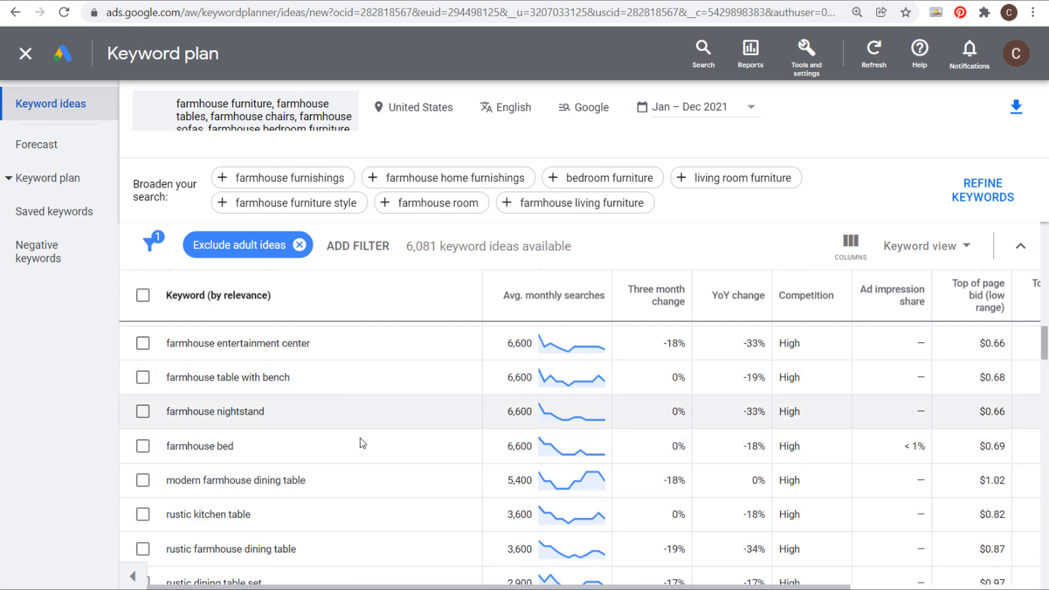
pyautogui.scroll(-4, 366, 399)
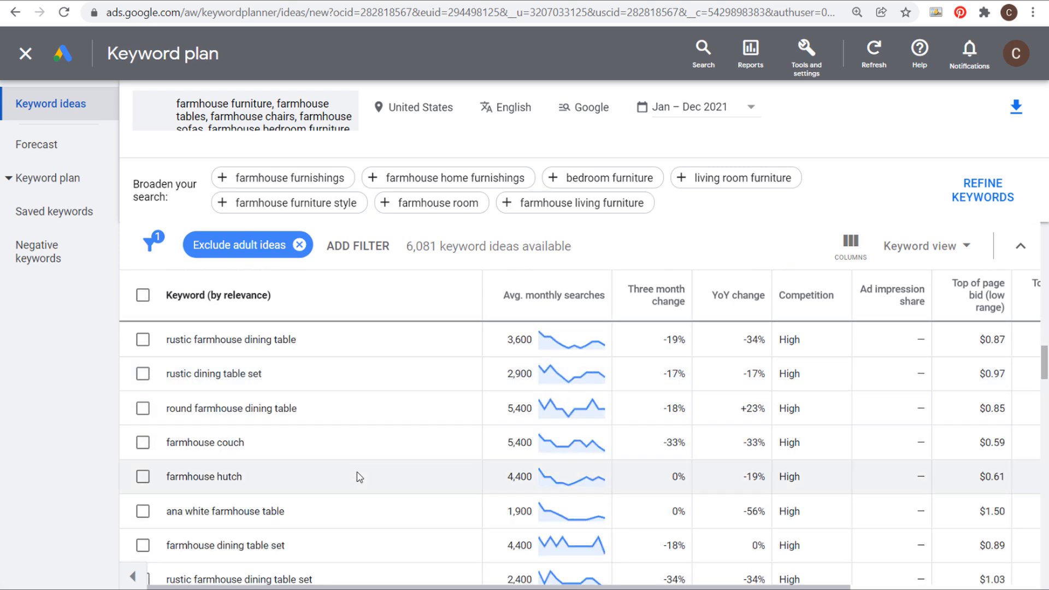
pyautogui.scroll(-6, 355, 472)
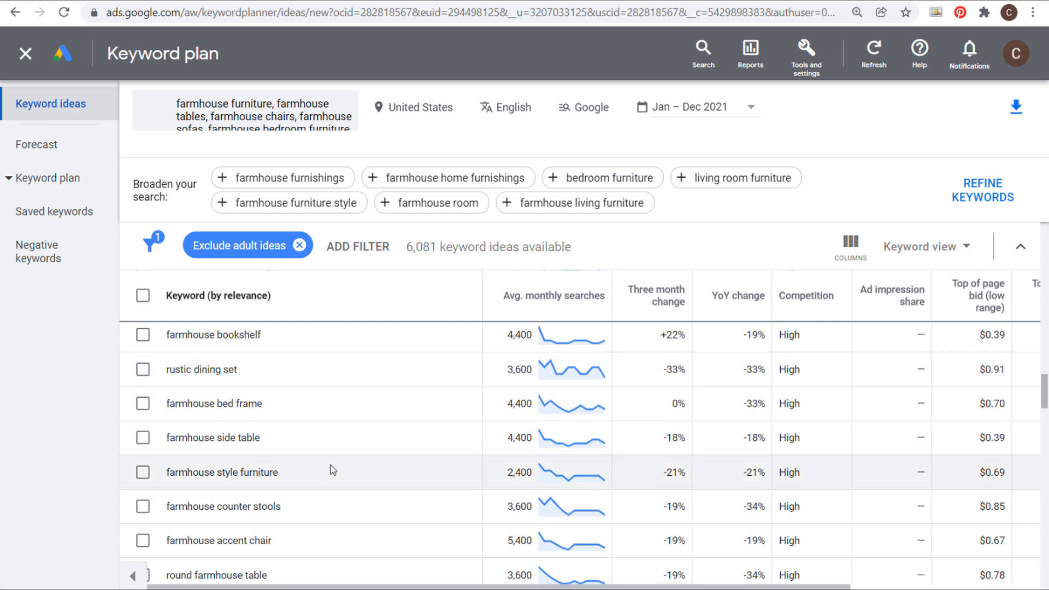
pyautogui.scroll(-2, 332, 467)
pyautogui.scroll(-4, 335, 468)
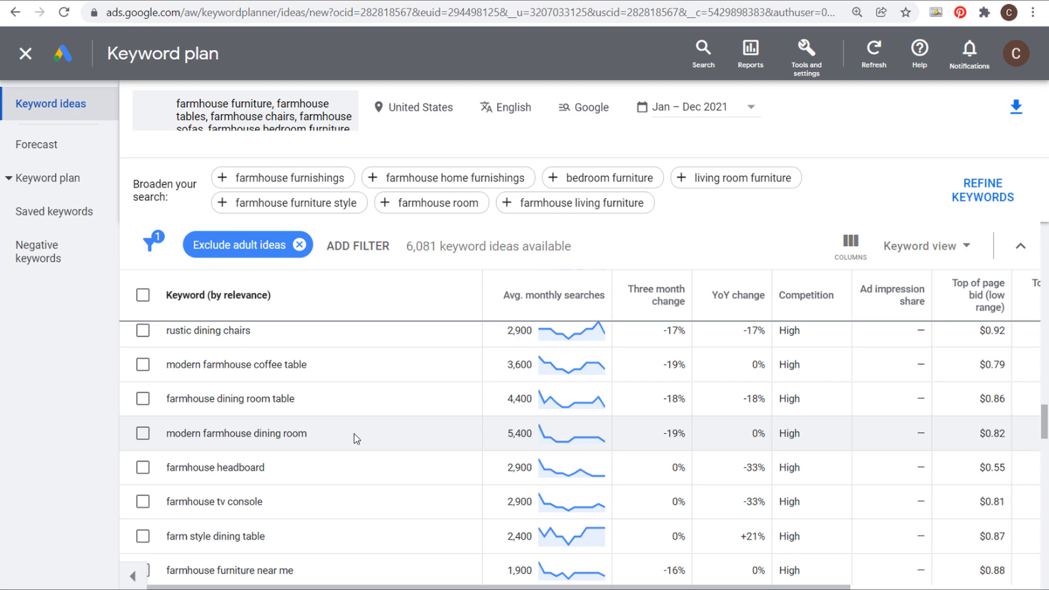
# - Get keyword ideas using the entire farmhousegoals.com website as the source instead of seed keywords
pyautogui.click(275, 115)
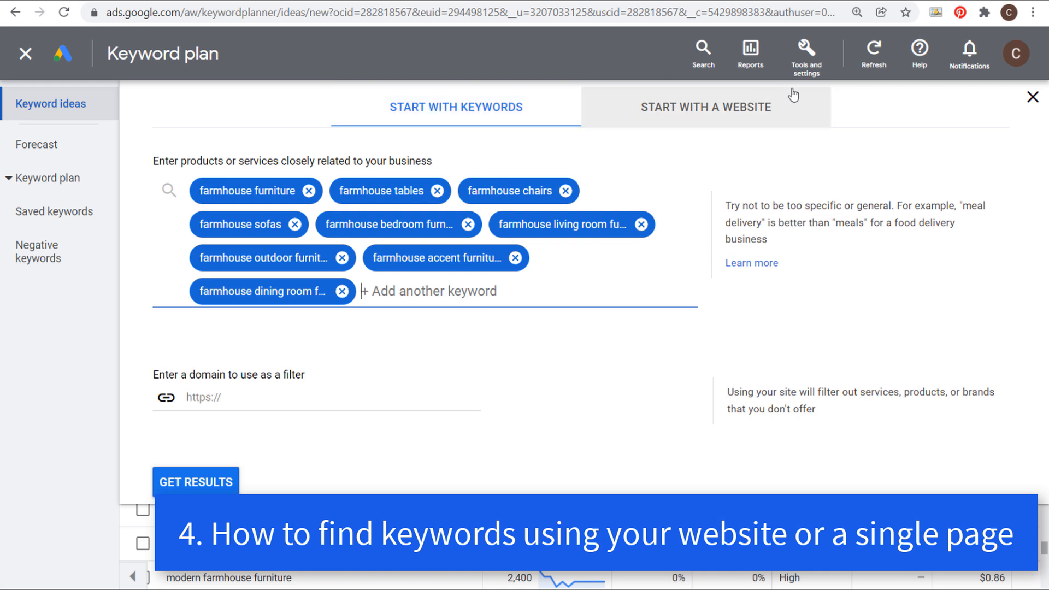
pyautogui.click(741, 115)
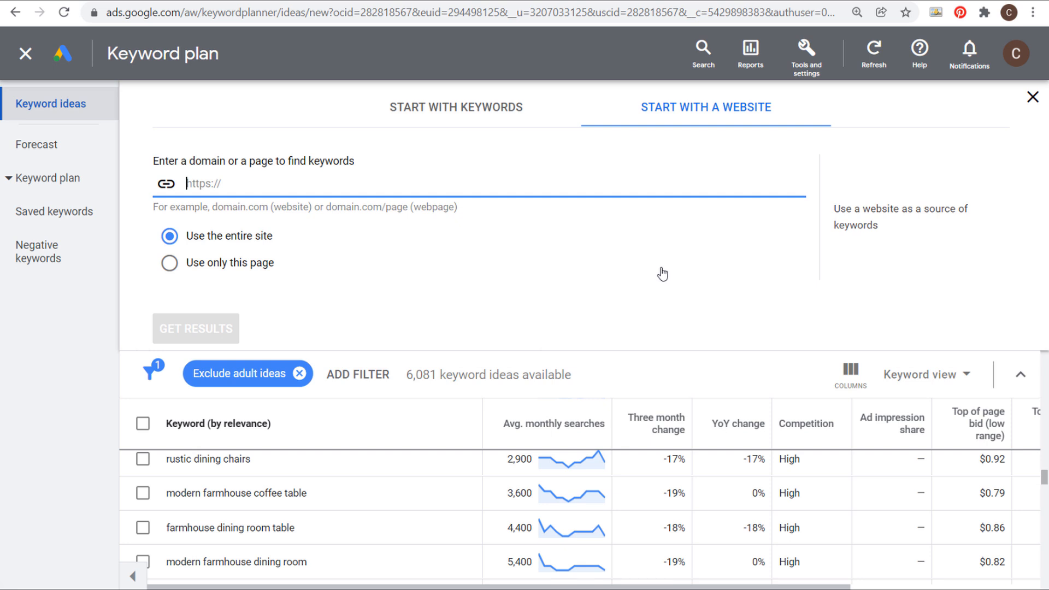
pyautogui.write('farmhousegoals.com')
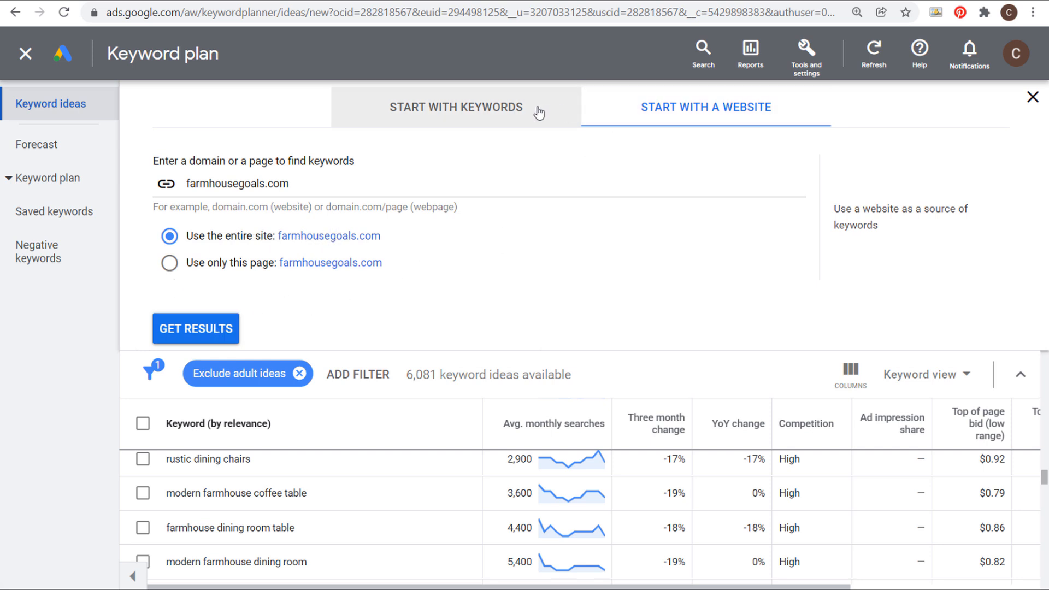
pyautogui.click(203, 335)
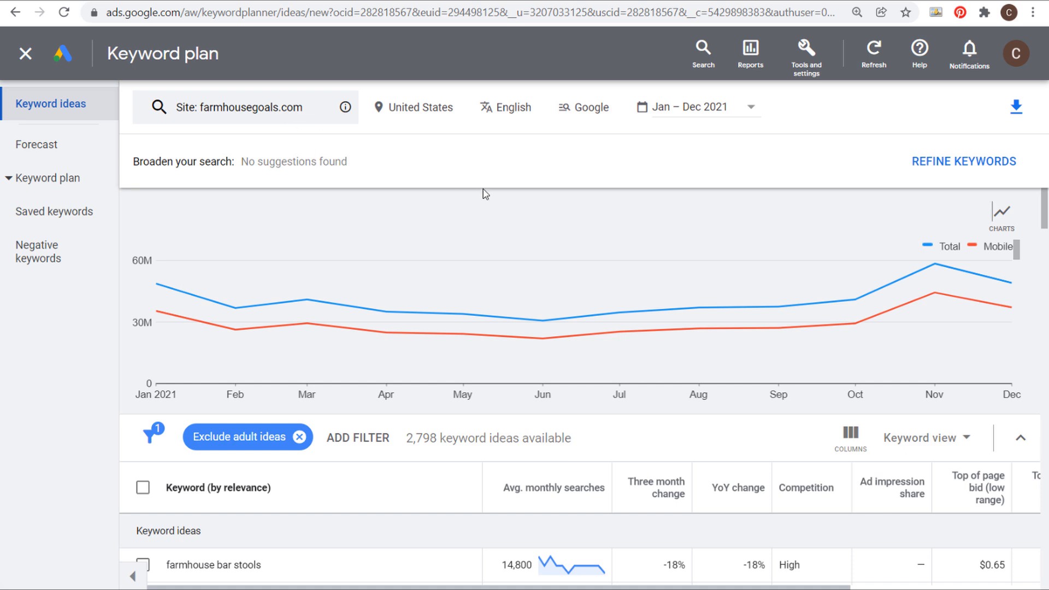
# - Examine the keyword ideas generated from the website, including the farmhouse tv stand entry
pyautogui.scroll(-4, 597, 401)
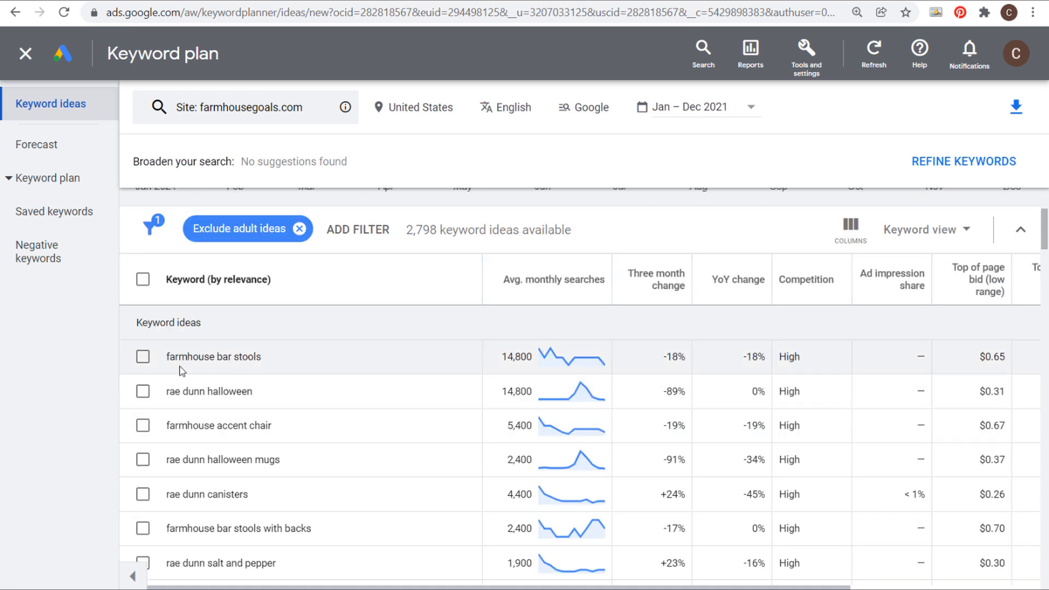
pyautogui.scroll(-8, 314, 422)
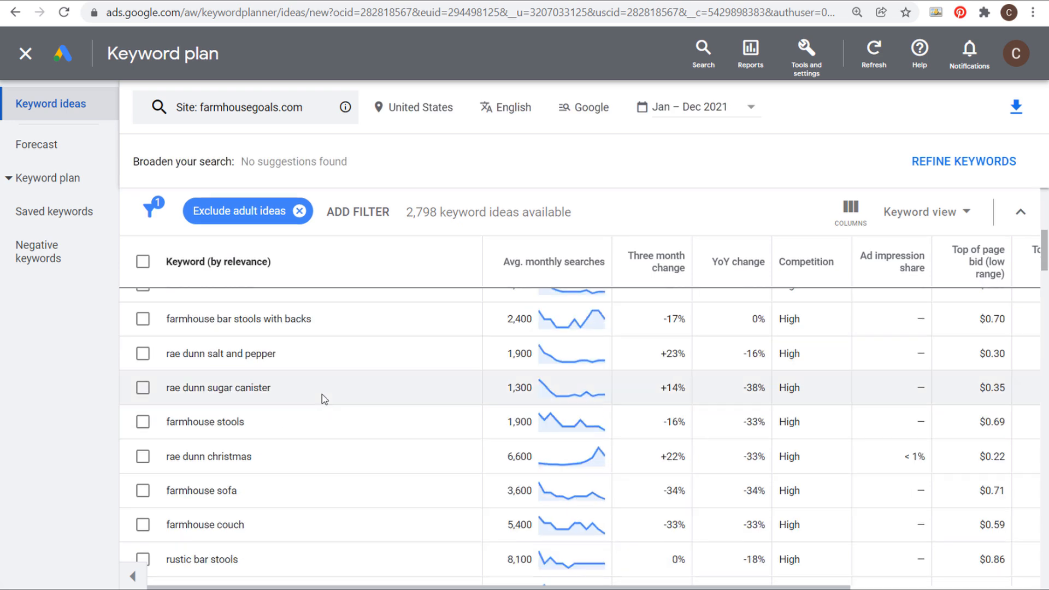
pyautogui.scroll(-6, 321, 400)
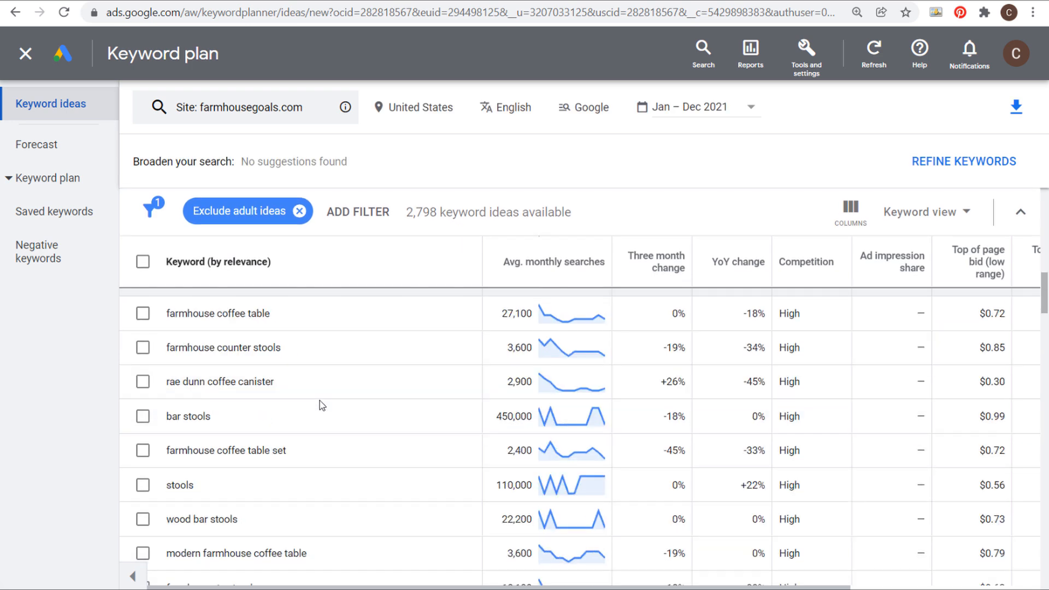
pyautogui.scroll(-3, 321, 402)
pyautogui.scroll(-3, 319, 402)
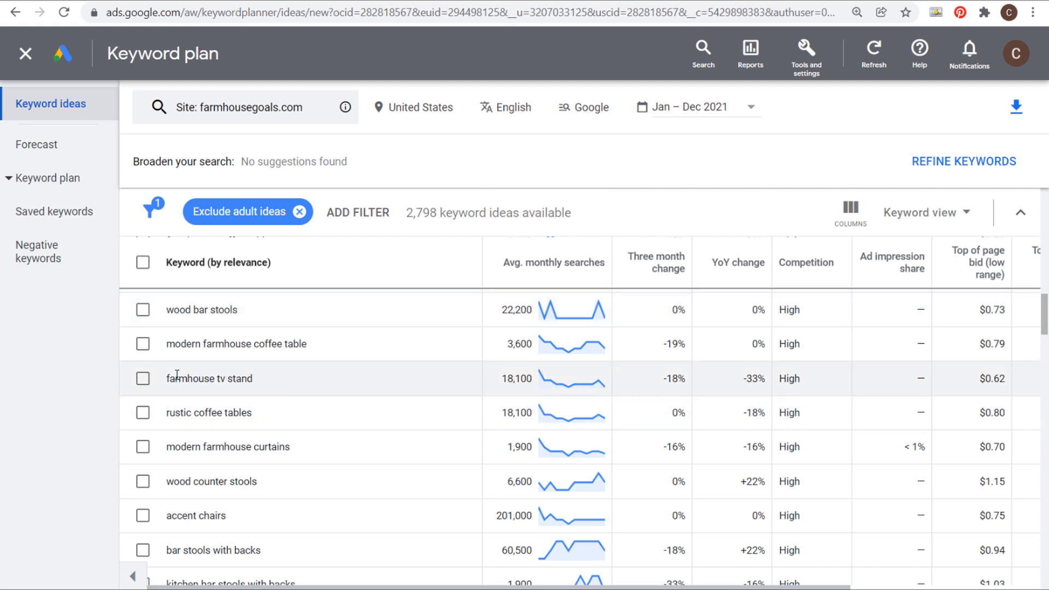
pyautogui.moveTo(168, 378); pyautogui.dragTo(271, 386)
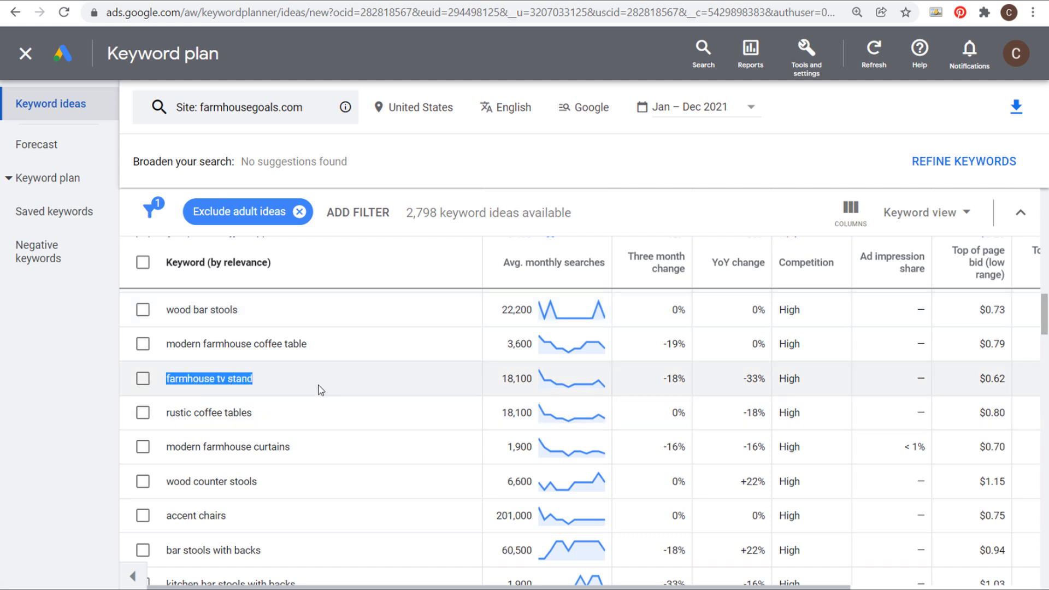
pyautogui.click(363, 363)
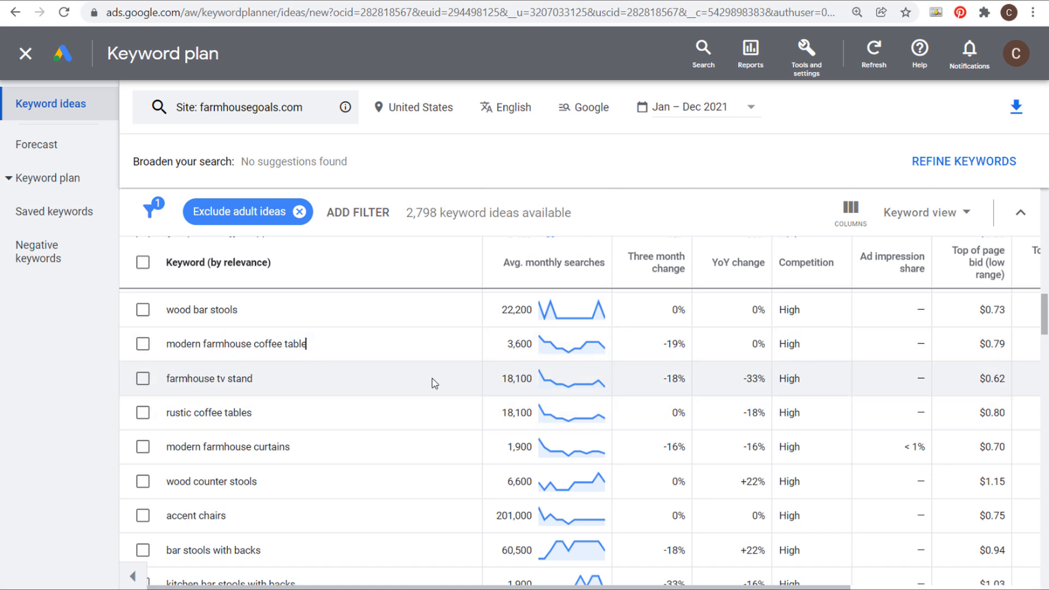
# - Compare the specific ideas modern farmhouse coffee table and farmhouse coffee table set with the broad idea bar stools
pyautogui.scroll(3, 345, 425)
pyautogui.moveTo(178, 449); pyautogui.dragTo(326, 450)
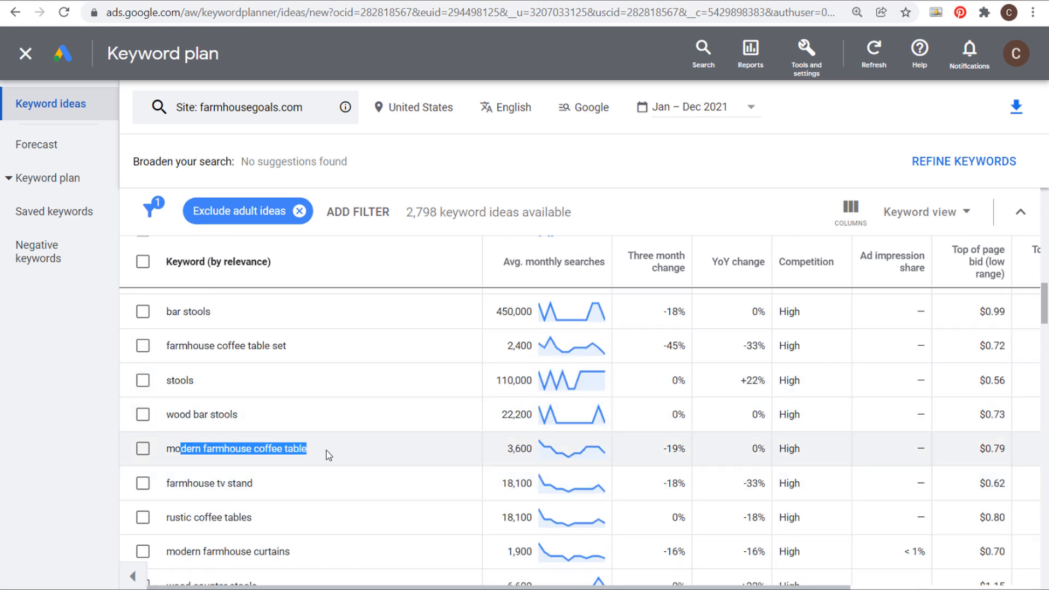
pyautogui.click(259, 400)
pyautogui.moveTo(175, 353); pyautogui.dragTo(309, 354)
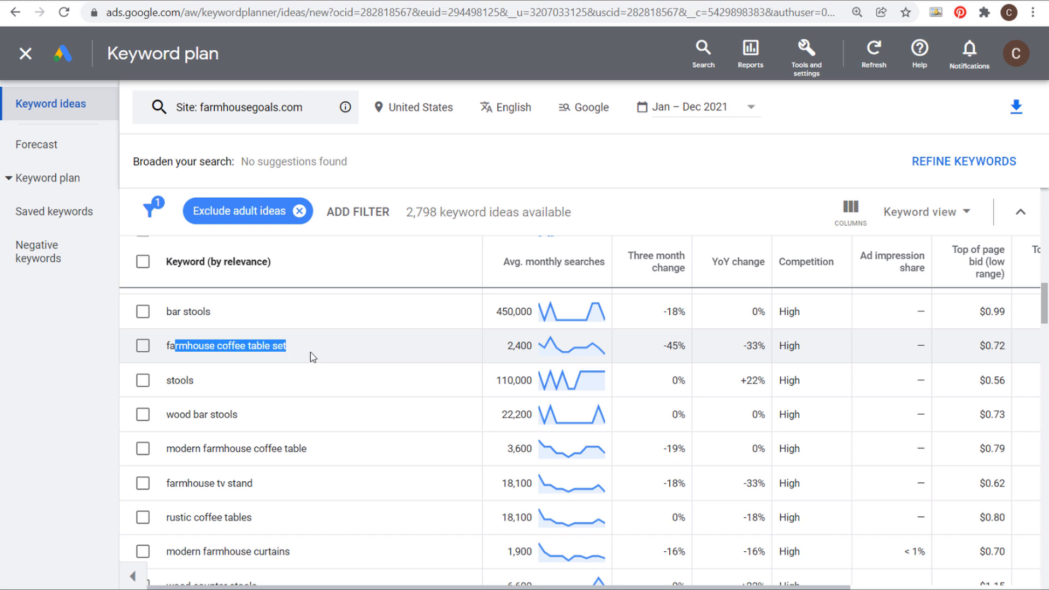
pyautogui.click(320, 348)
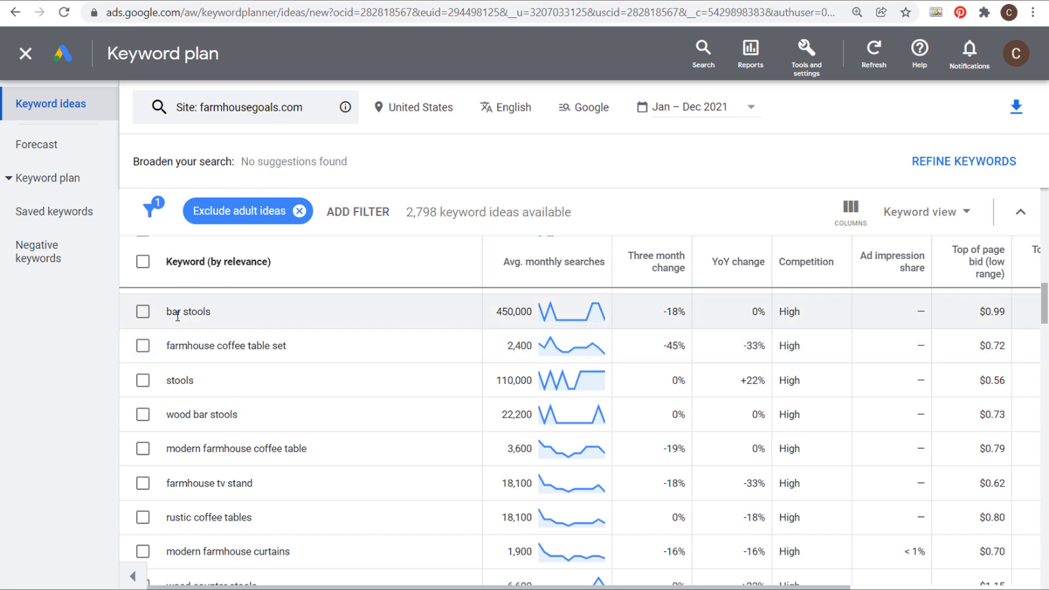
pyautogui.moveTo(168, 311); pyautogui.dragTo(207, 311)
pyautogui.click(249, 317)
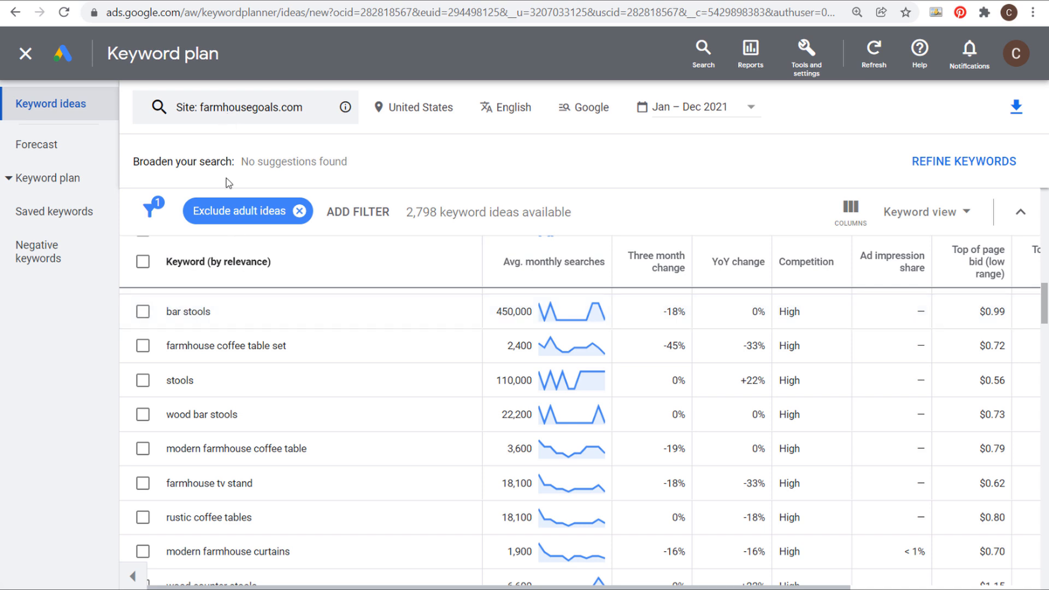
pyautogui.moveTo(167, 312); pyautogui.dragTo(213, 312)
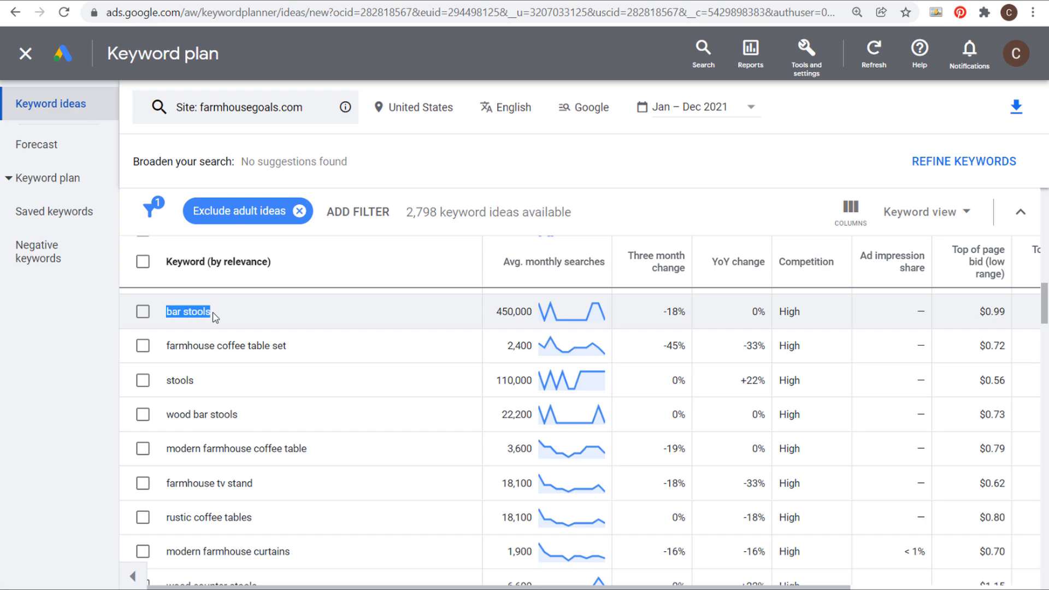
pyautogui.click(224, 315)
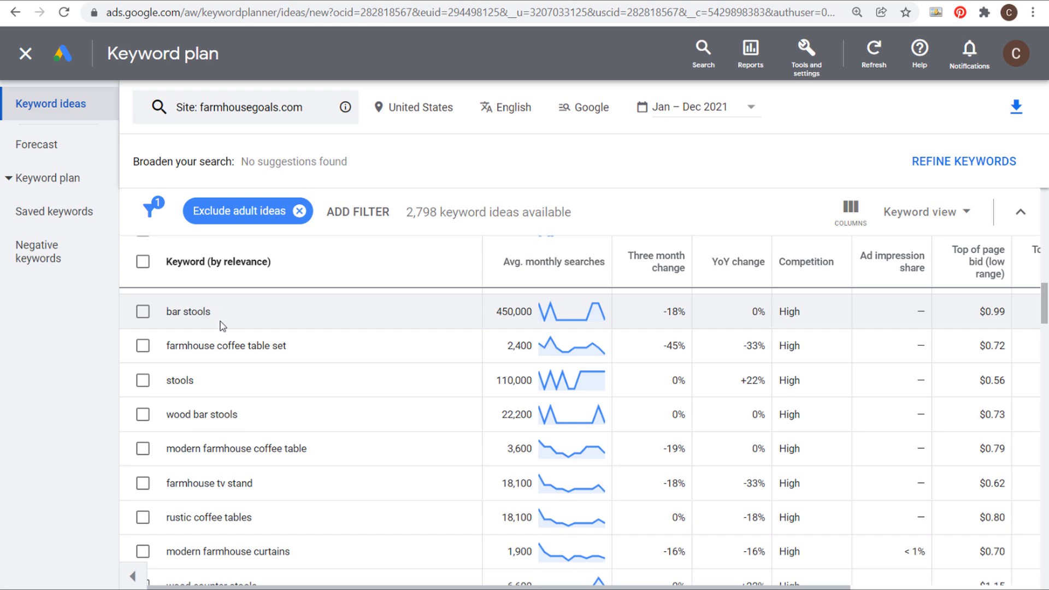
# - Sort the website's keyword ideas by average monthly searches, highest first
pyautogui.scroll(-10, 355, 399)
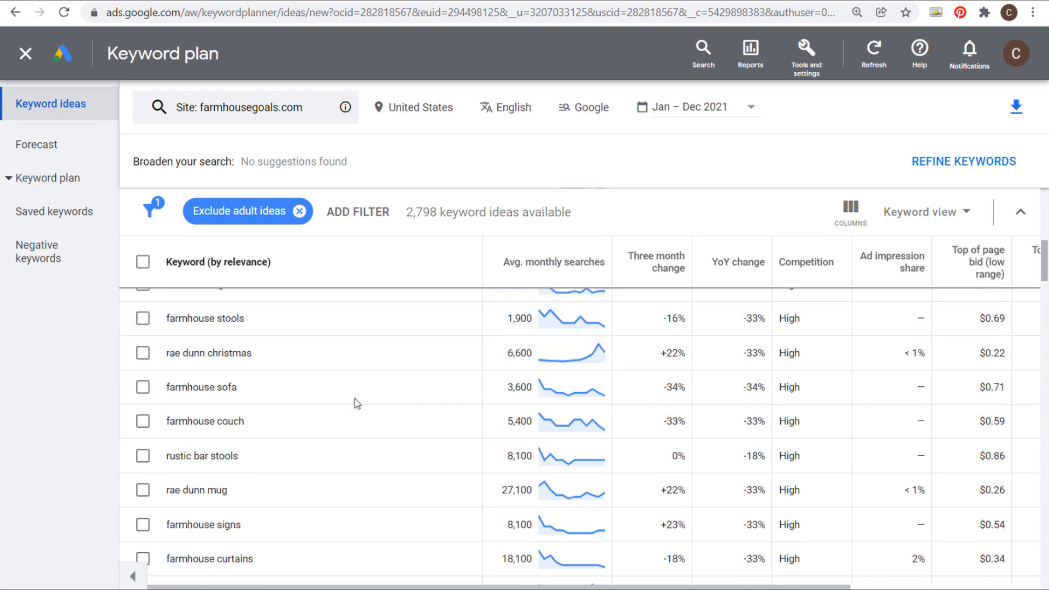
pyautogui.scroll(10, 429, 374)
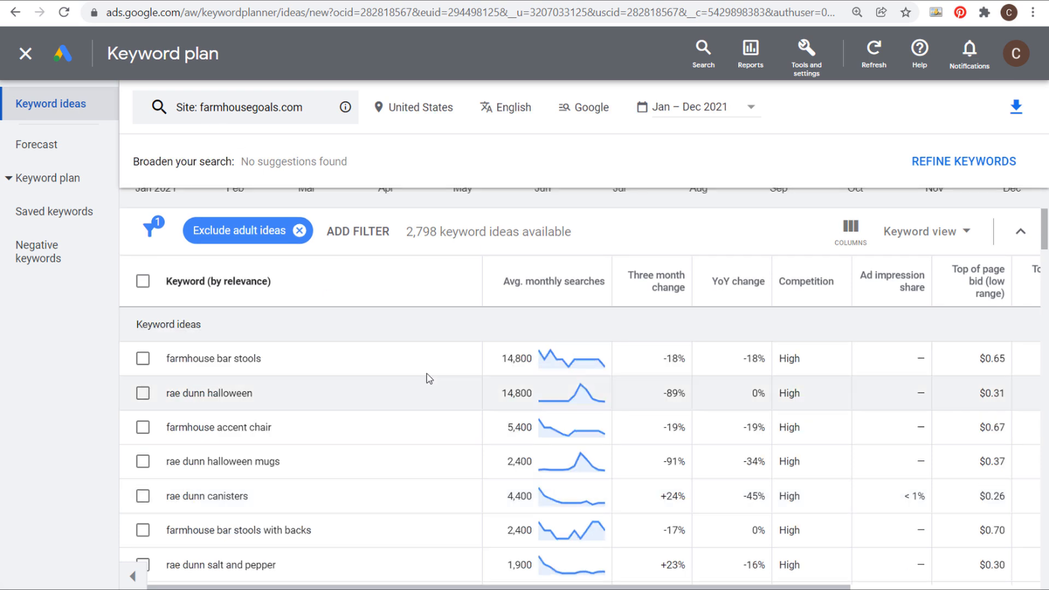
pyautogui.click(525, 283)
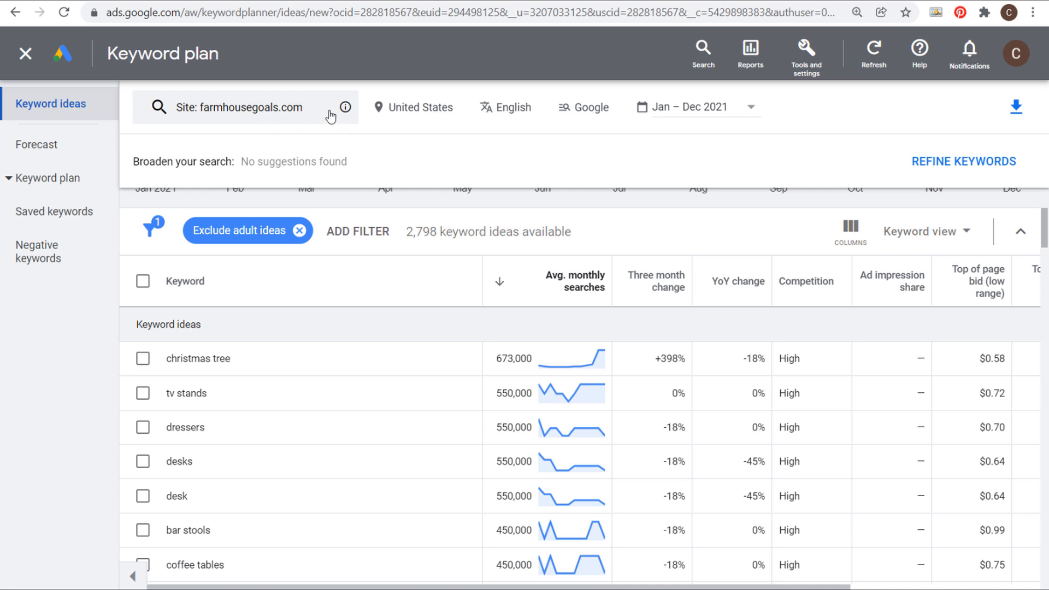
# - Replace the website source with the seed keywords farmhouse furniture, farmhouse tables, farmhouse chairs and farmhouse sofas, and get the results
pyautogui.click(307, 113)
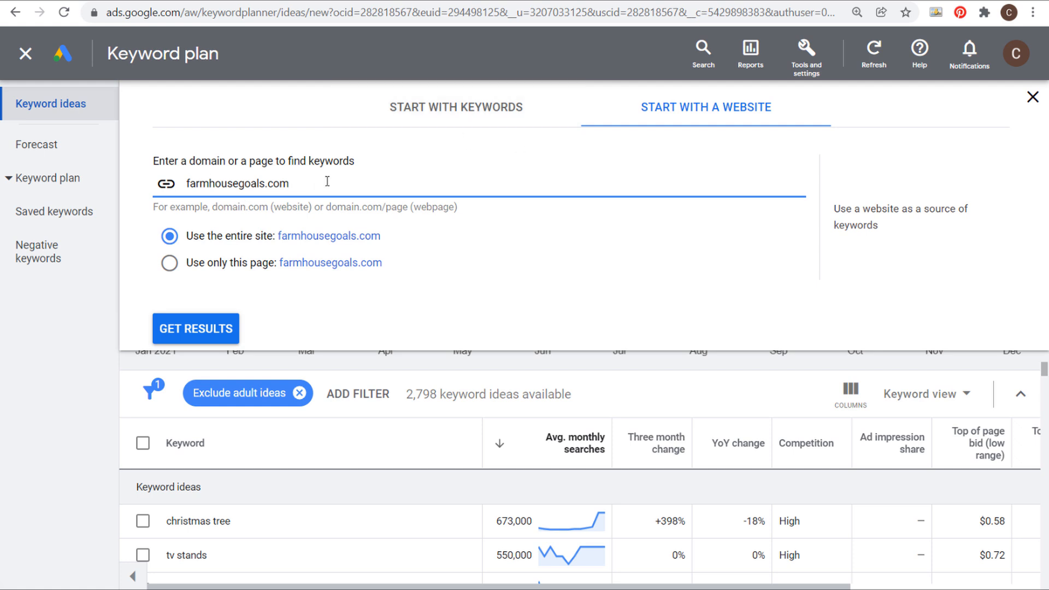
pyautogui.moveTo(326, 181); pyautogui.dragTo(112, 189)
pyautogui.press('BackSpace')
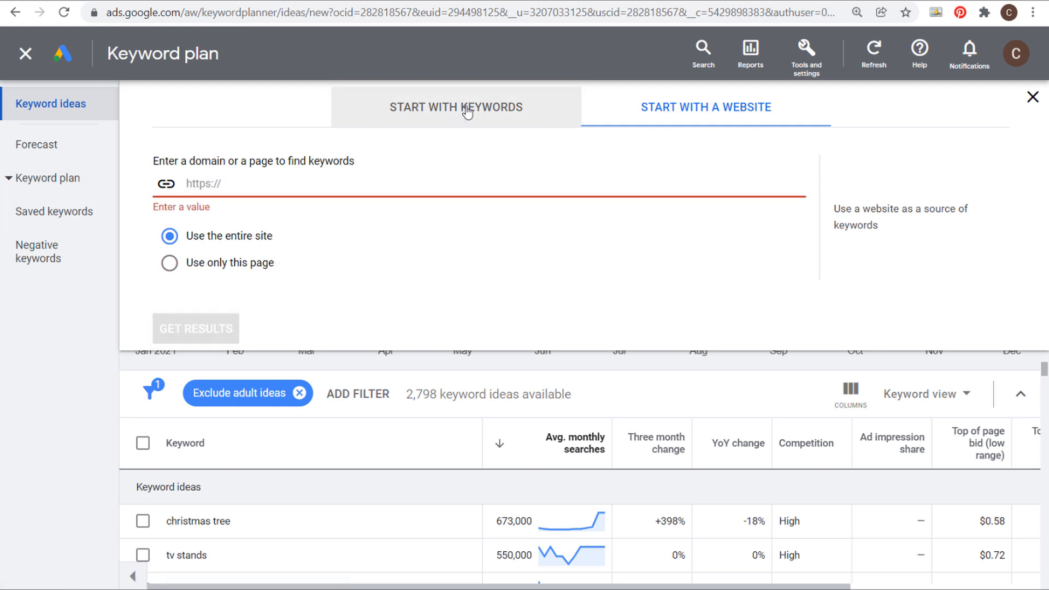
pyautogui.click(488, 111)
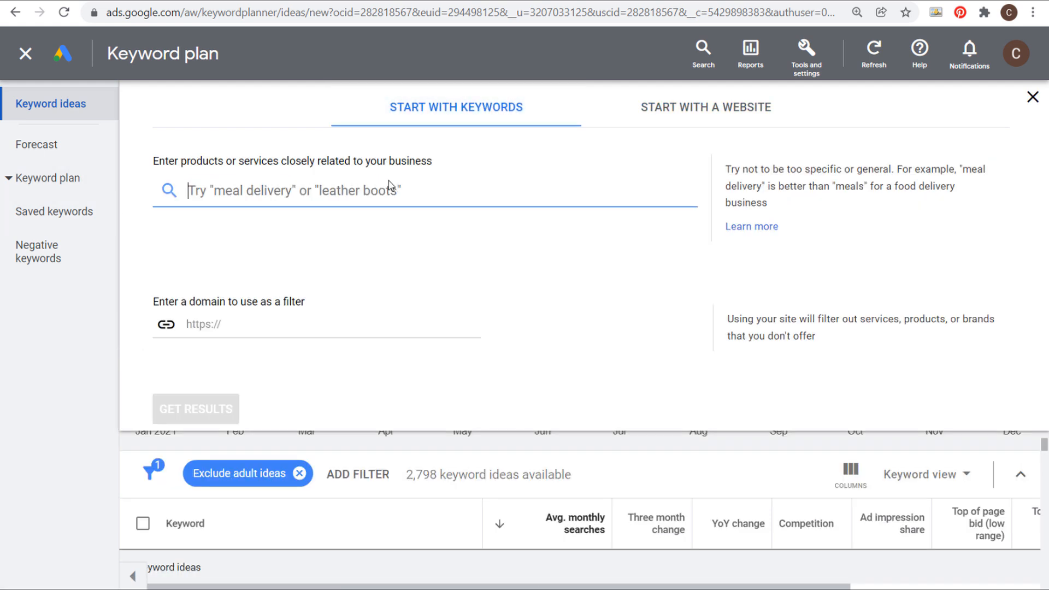
pyautogui.write('farmhouse furnit')
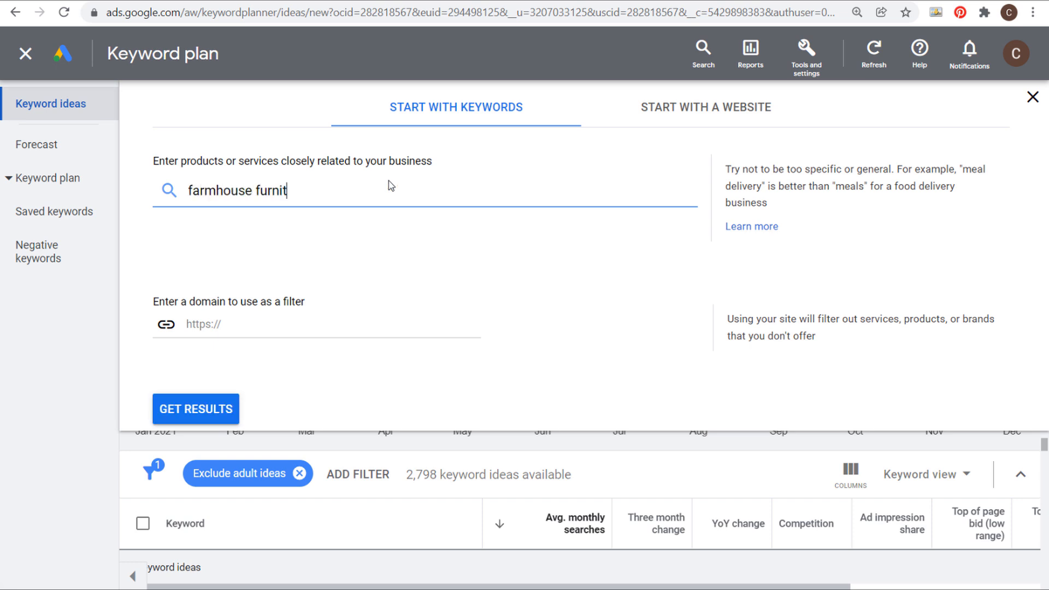
pyautogui.write('ure')
pyautogui.press('Return')
pyautogui.write('fa')
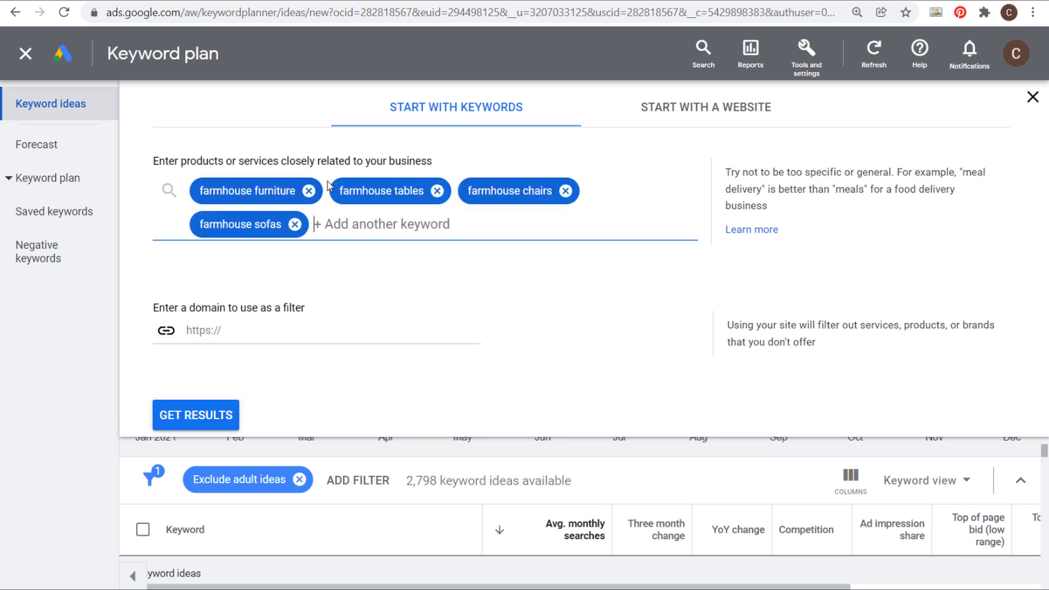
pyautogui.click(191, 415)
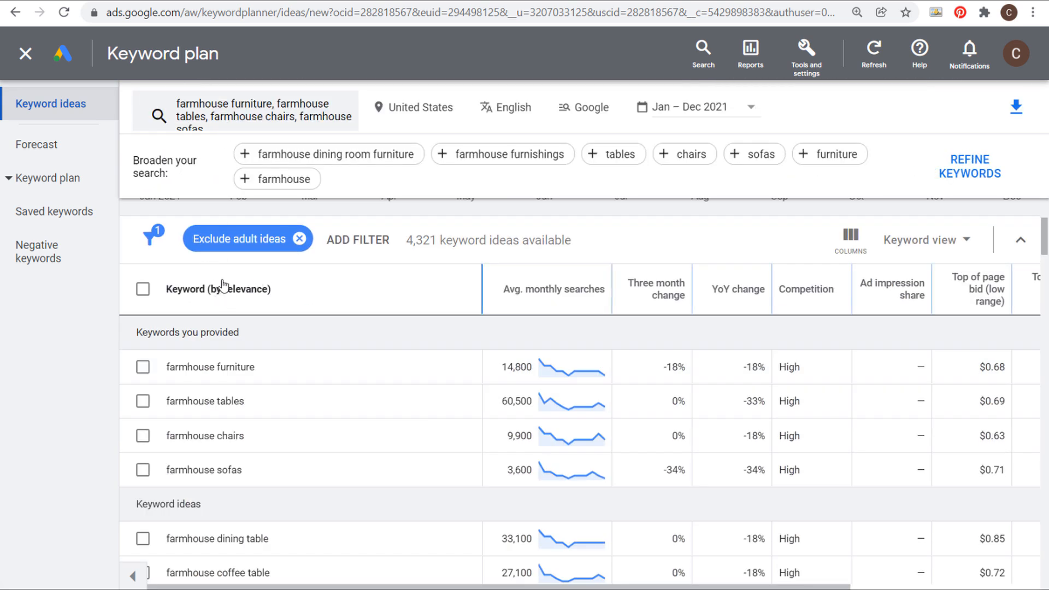
# - Review the new keyword ideas and the explanations of average monthly searches, competition, top of page bids and account status
pyautogui.scroll(-6, 257, 383)
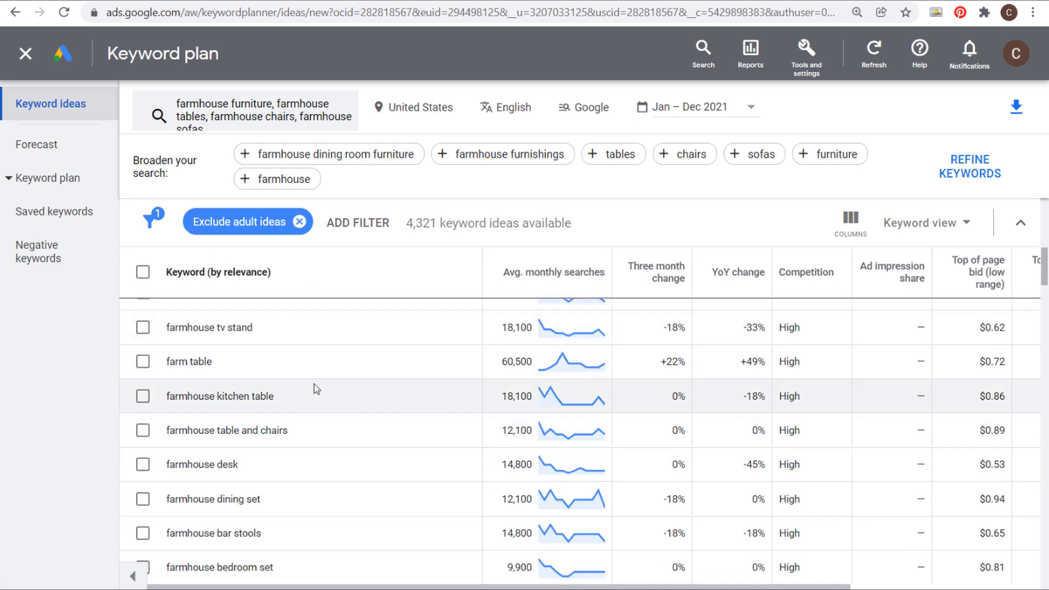
pyautogui.scroll(2, 361, 399)
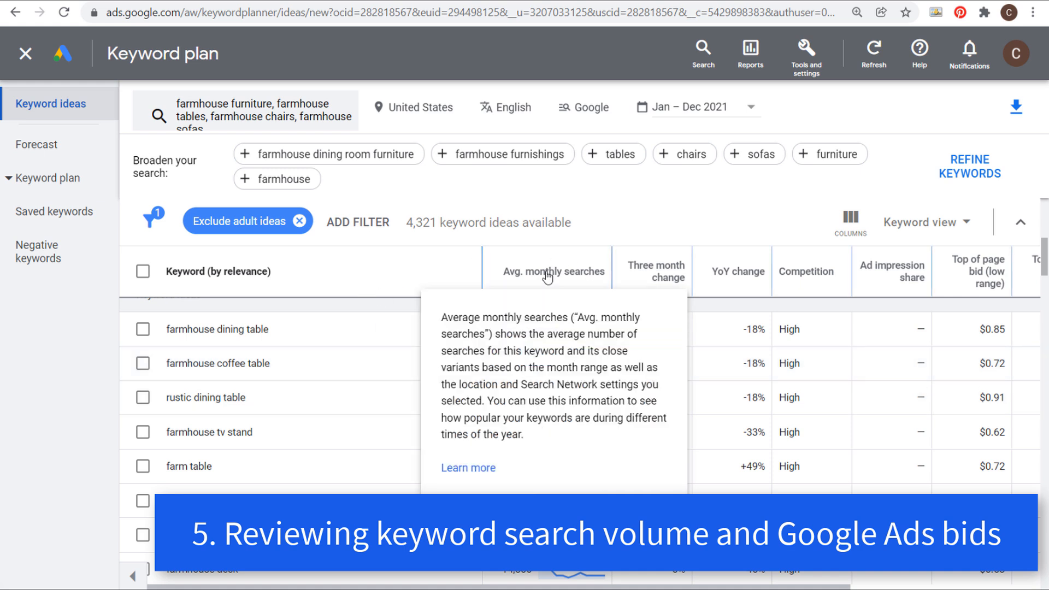
pyautogui.moveTo(650, 272)
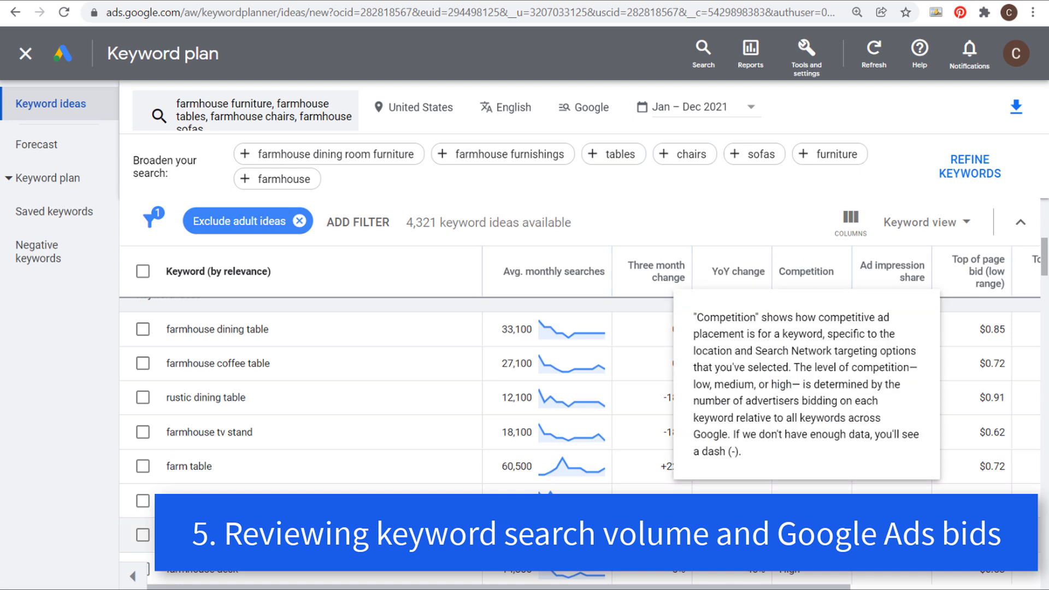
pyautogui.click(895, 586)
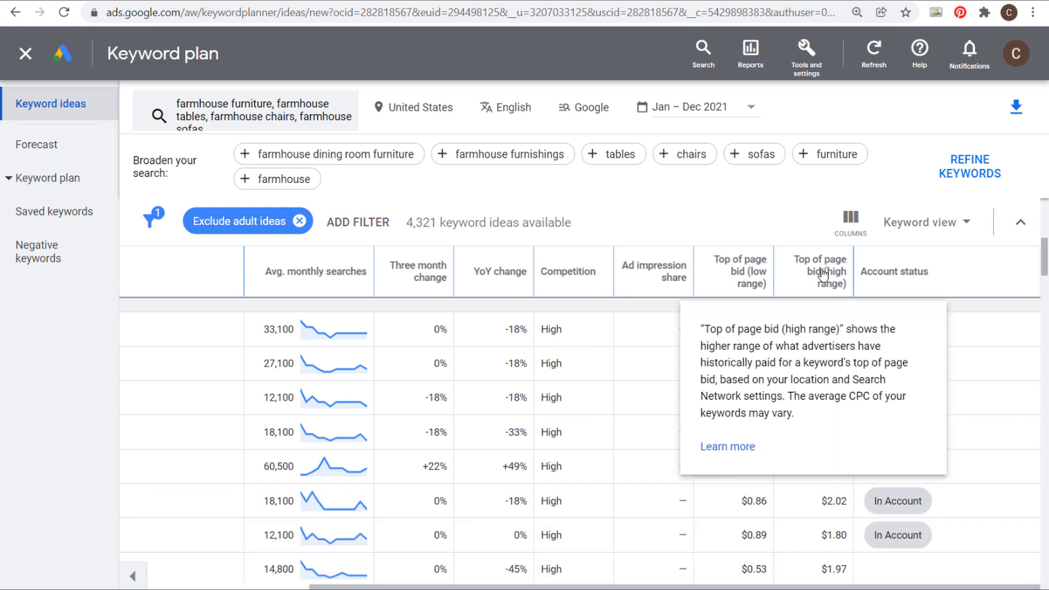
pyautogui.moveTo(923, 274)
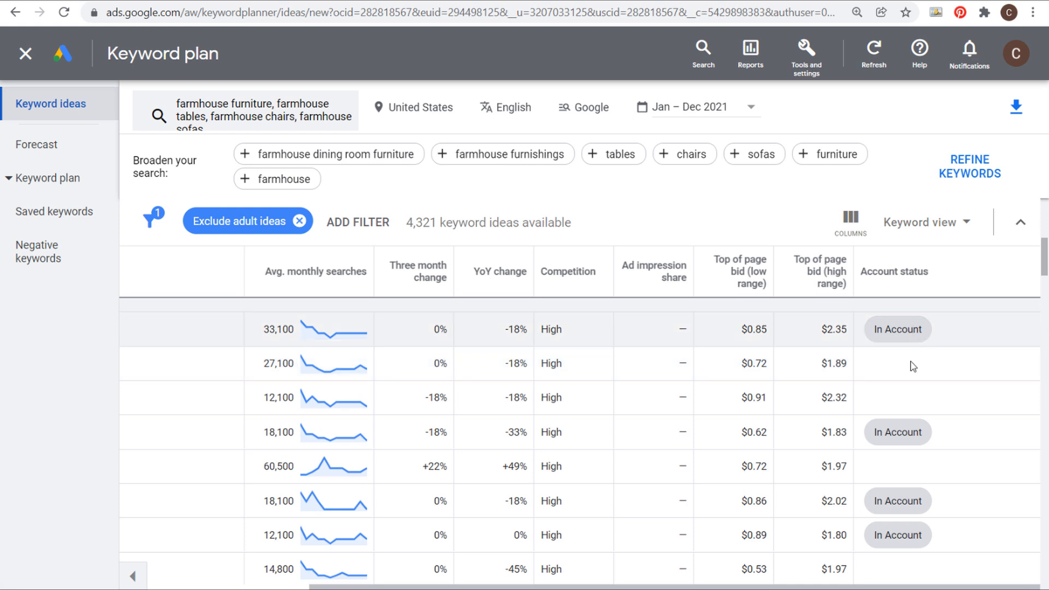
pyautogui.moveTo(887, 588); pyautogui.dragTo(757, 588)
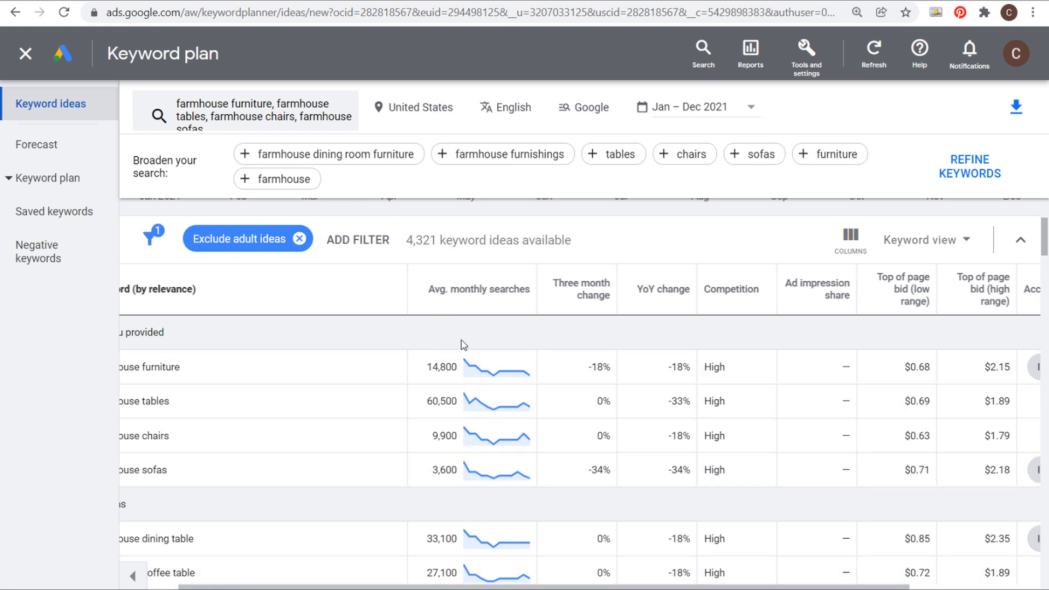
# - Set the date range to all available data and review the search trends and keyword ideas for that period
pyautogui.scroll(2, 459, 347)
pyautogui.scroll(2, 458, 354)
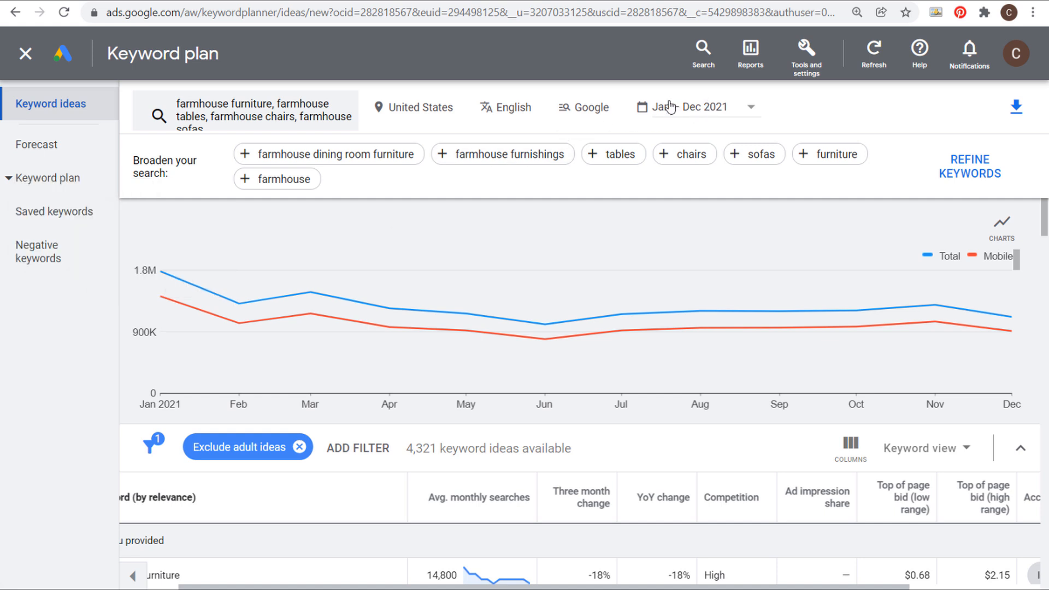
pyautogui.click(710, 113)
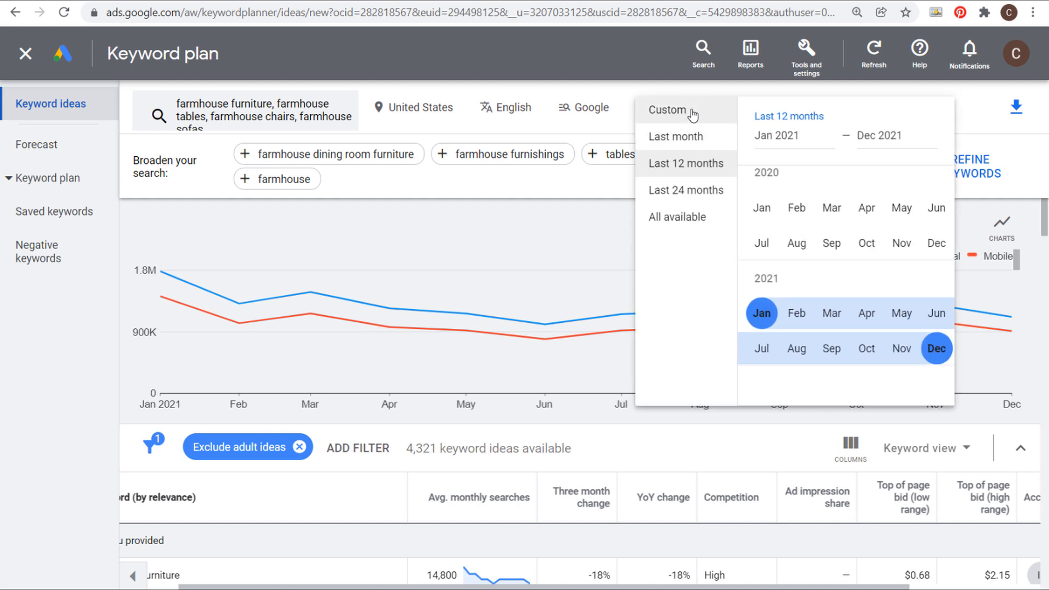
pyautogui.click(662, 216)
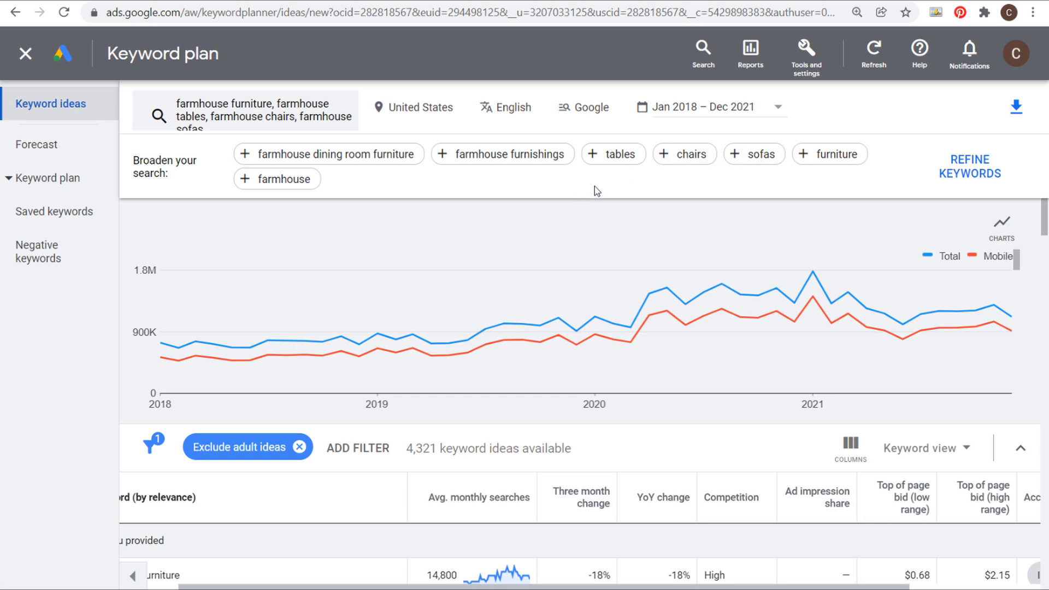
pyautogui.scroll(-5, 664, 232)
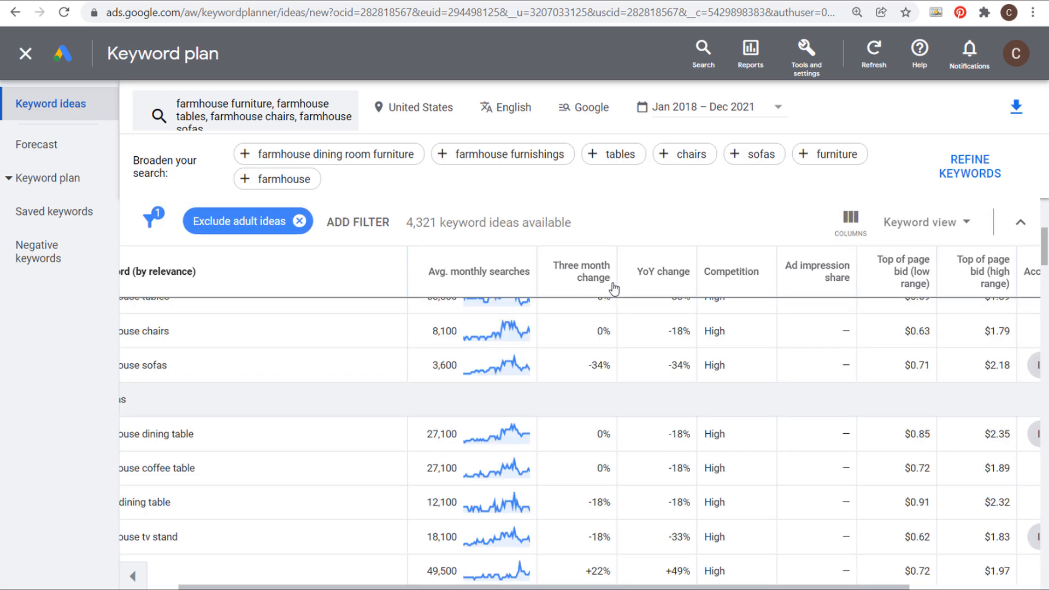
# - Examine the monthly search trend chart for farmhouse chairs, including the volume around April 2020
pyautogui.scroll(2, 597, 353)
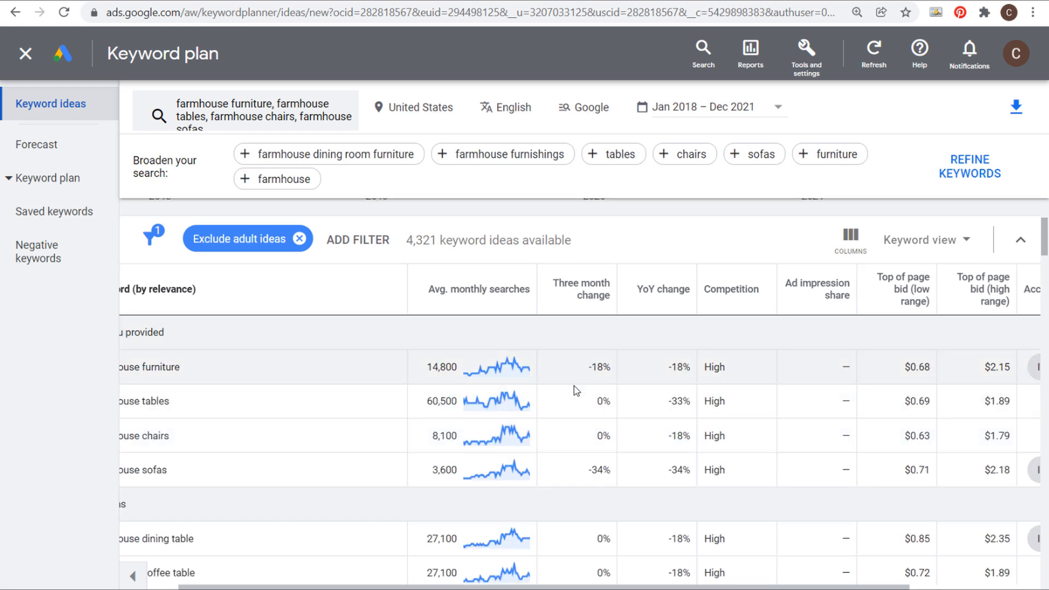
pyautogui.moveTo(509, 369)
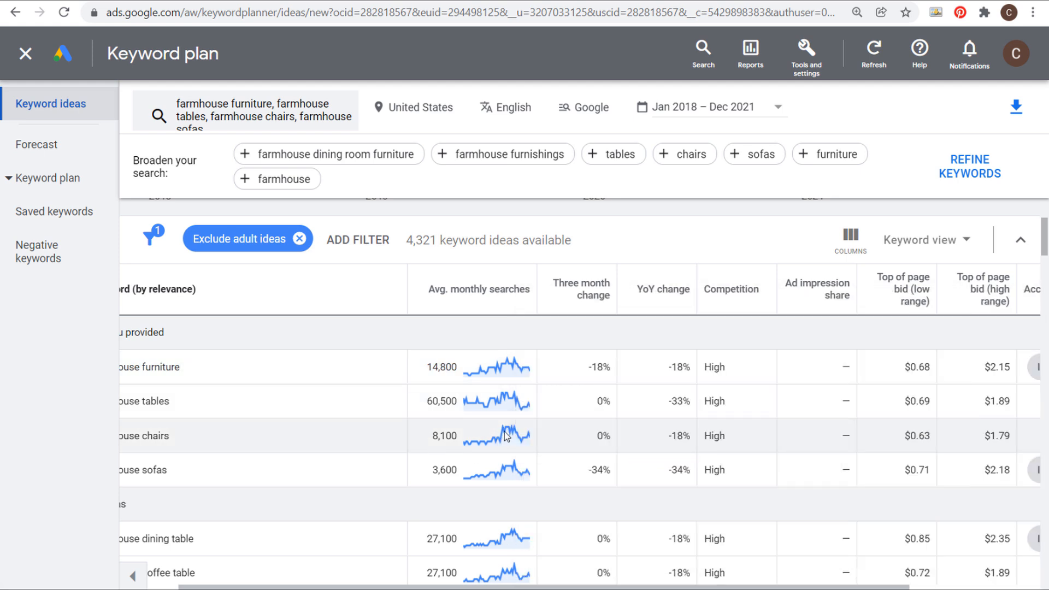
pyautogui.moveTo(502, 434)
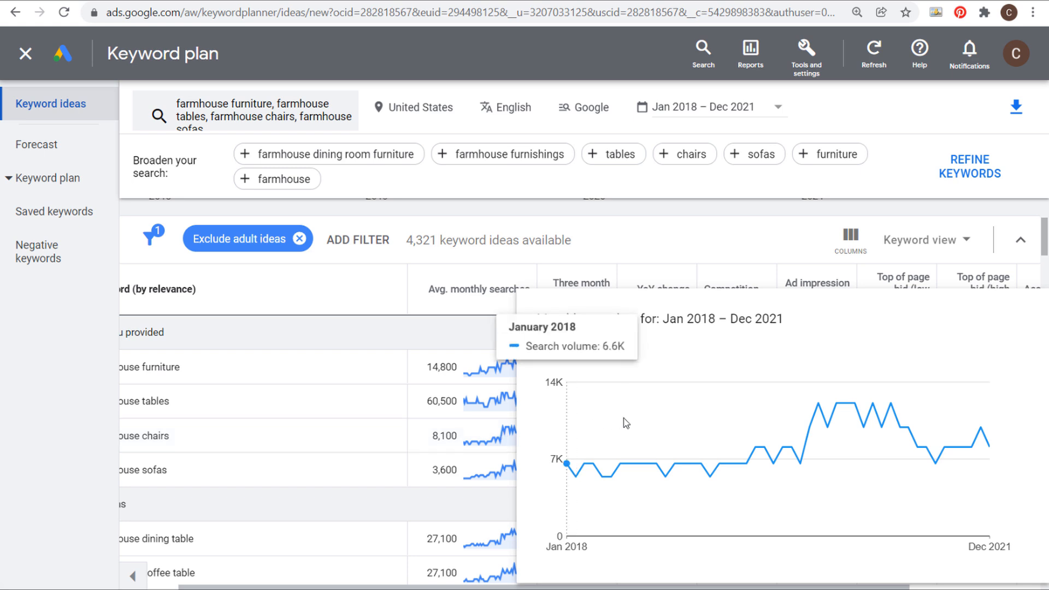
pyautogui.moveTo(809, 456)
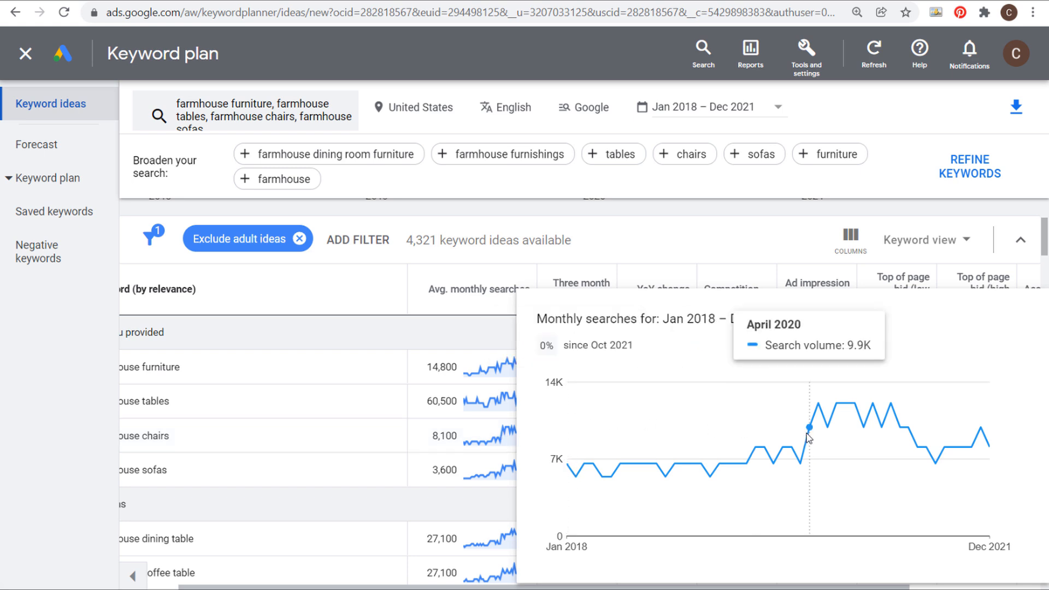
pyautogui.moveTo(819, 424)
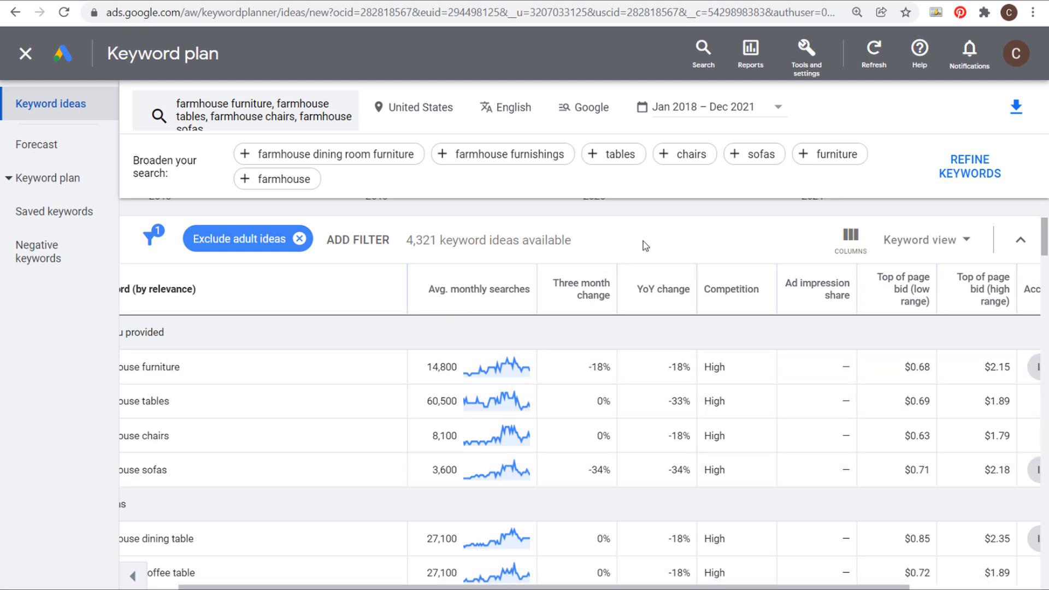
# - Review the keyword ideas' competition and account status, and read the explanations of the top of page bid ranges
pyautogui.hscroll(3, 716, 587)
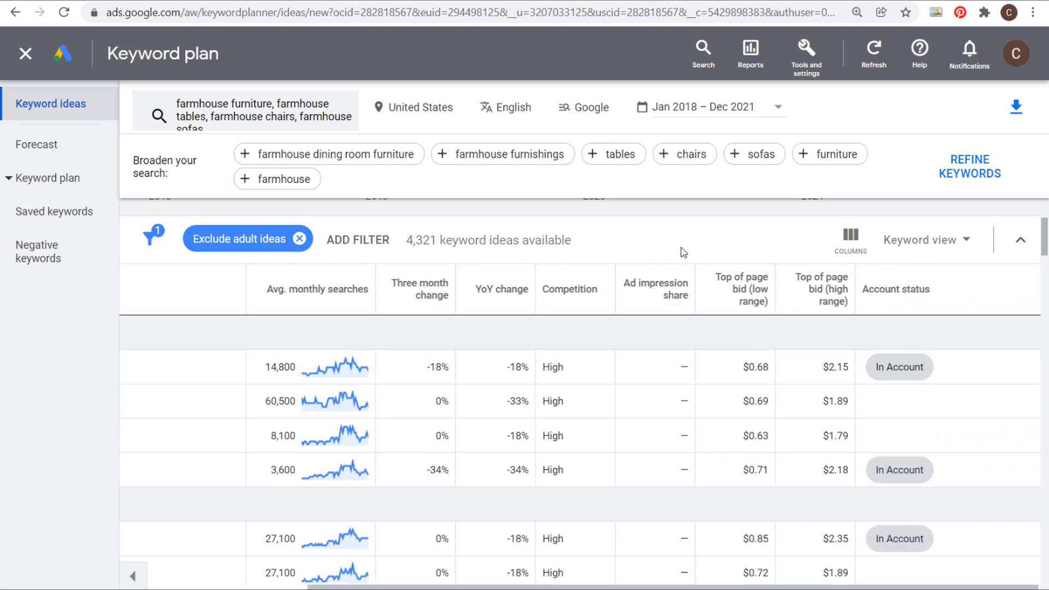
pyautogui.scroll(-5, 642, 387)
pyautogui.scroll(-10, 642, 387)
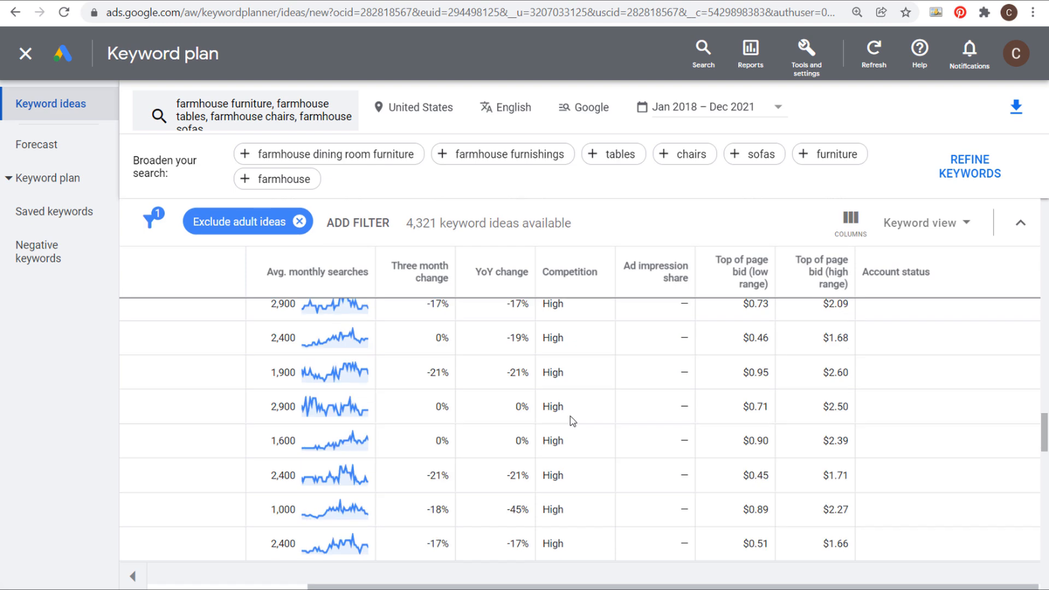
pyautogui.scroll(10, 562, 421)
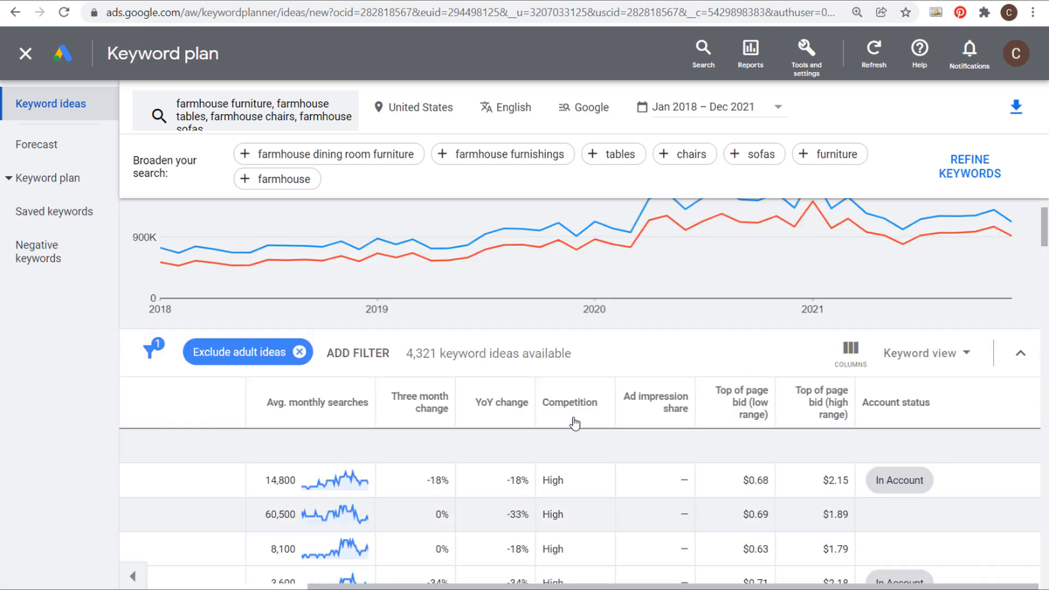
pyautogui.scroll(-2, 623, 383)
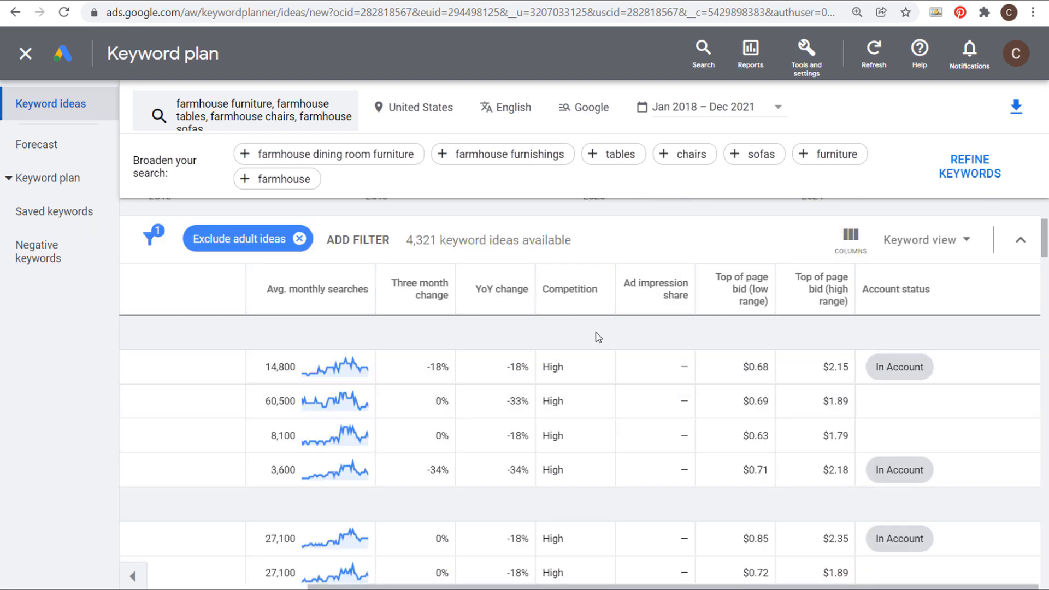
pyautogui.moveTo(574, 294)
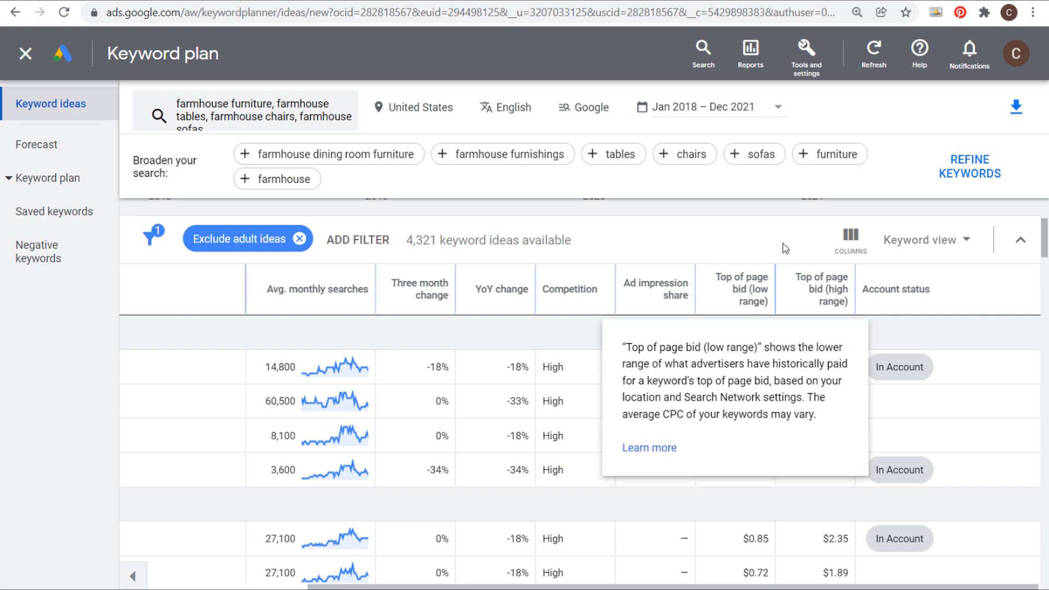
pyautogui.moveTo(825, 287)
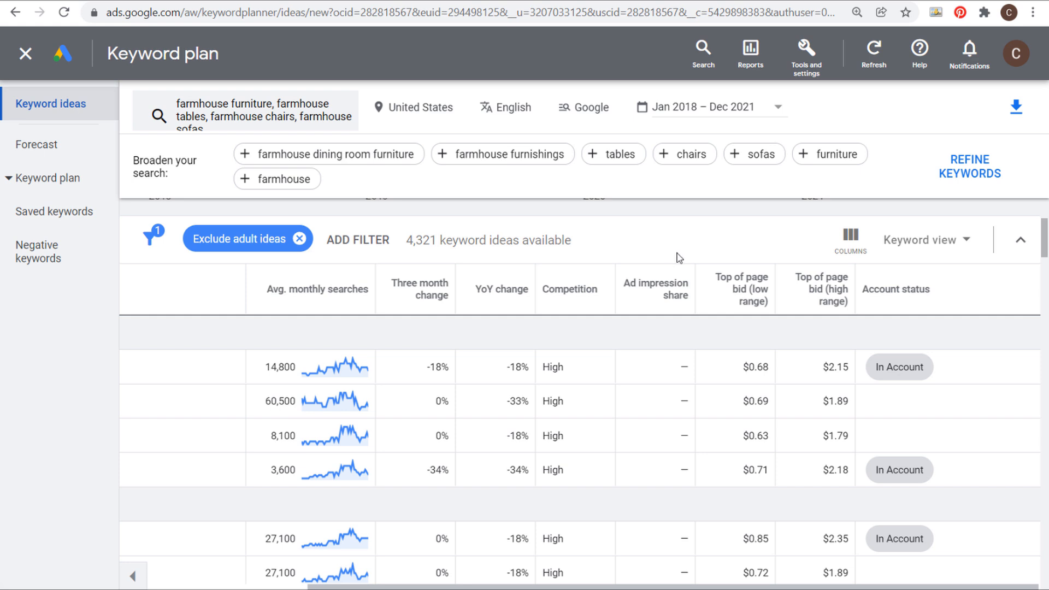
# - Switch the keyword ideas to Grouped view and expand the Bookshelf group
pyautogui.moveTo(743, 587); pyautogui.dragTo(731, 586)
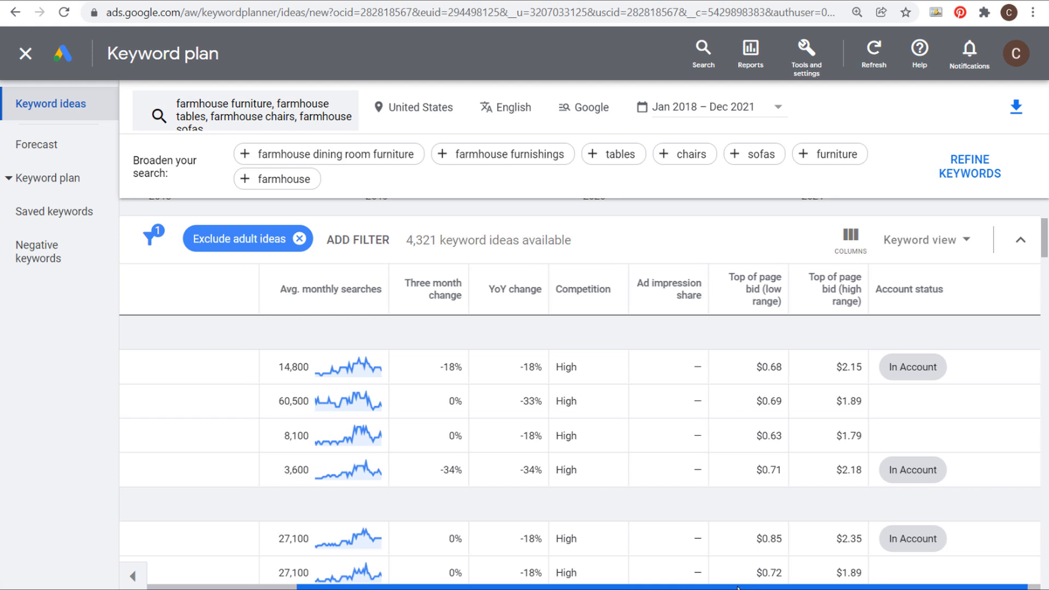
pyautogui.click(932, 244)
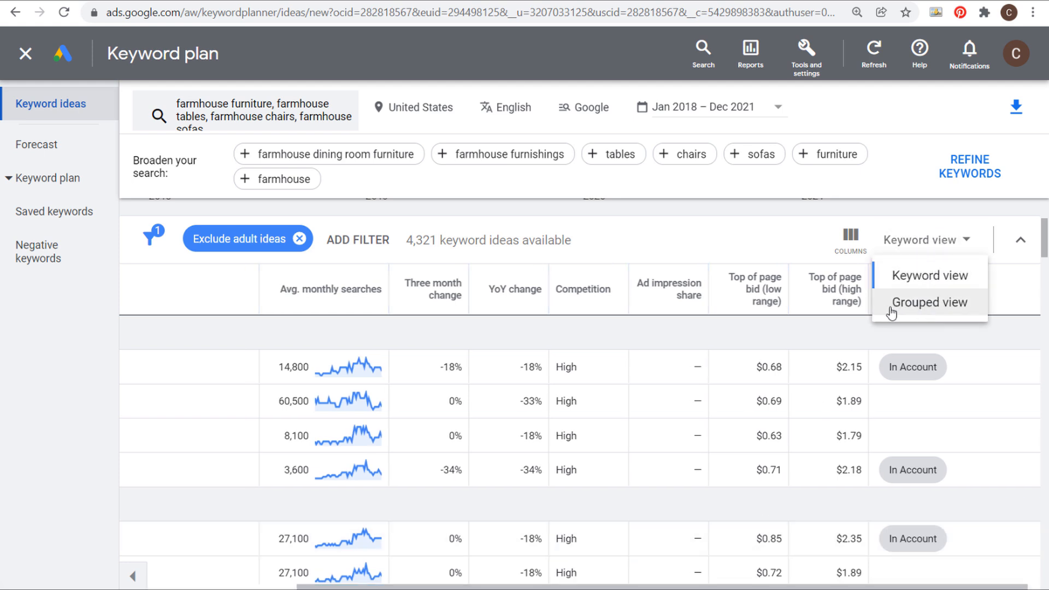
pyautogui.click(935, 309)
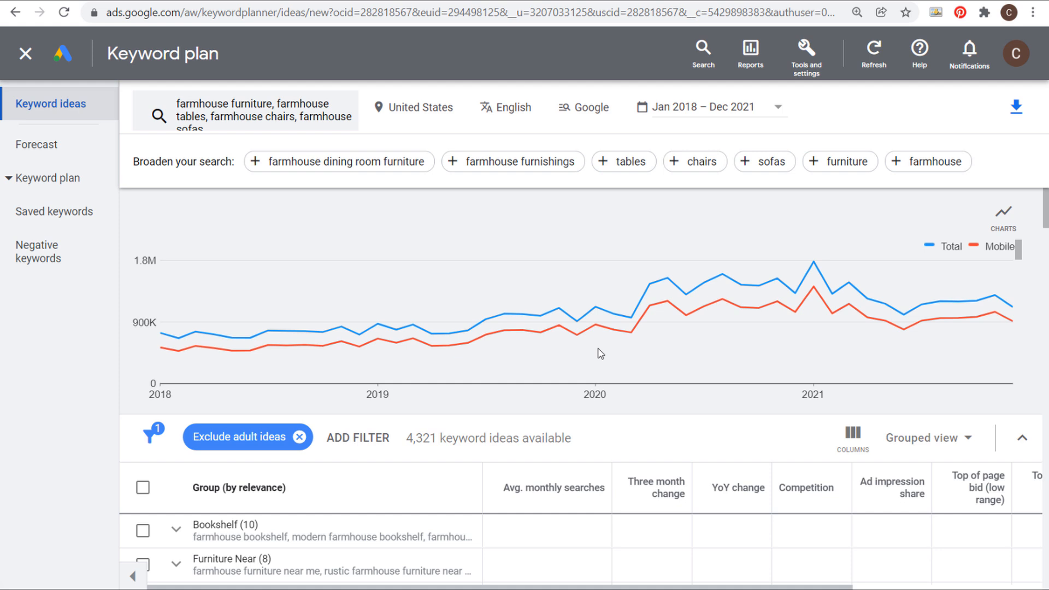
pyautogui.scroll(-4, 603, 352)
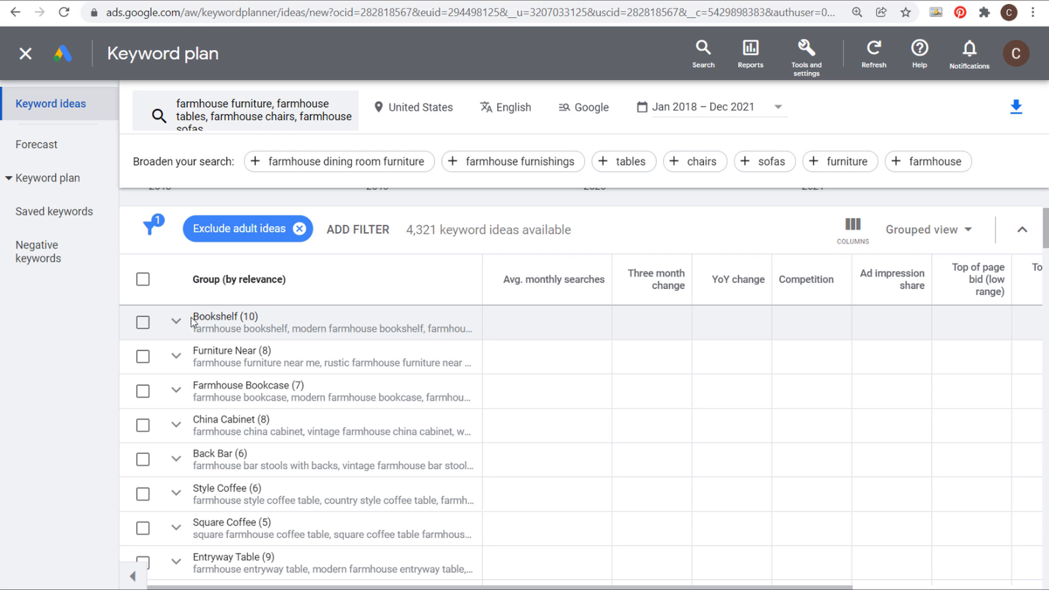
pyautogui.click(175, 320)
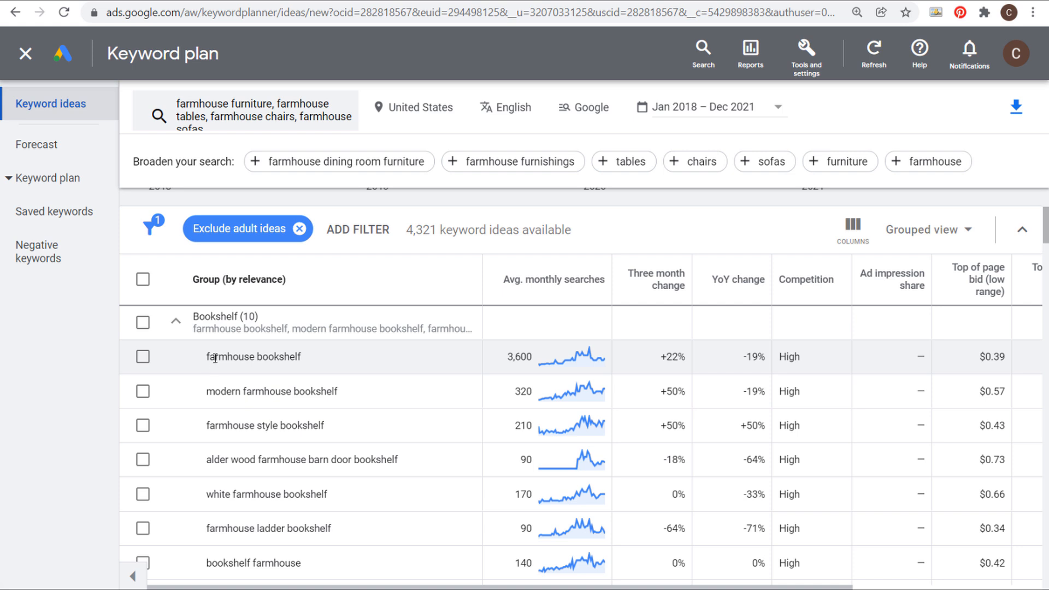
# - Examine the keywords in the Bookshelf group, such as farmhouse bookshelf, modern farmhouse bookshelf and white farmhouse bookshelf
pyautogui.moveTo(205, 495); pyautogui.dragTo(334, 499)
pyautogui.click(281, 413)
pyautogui.moveTo(206, 357); pyautogui.dragTo(326, 366)
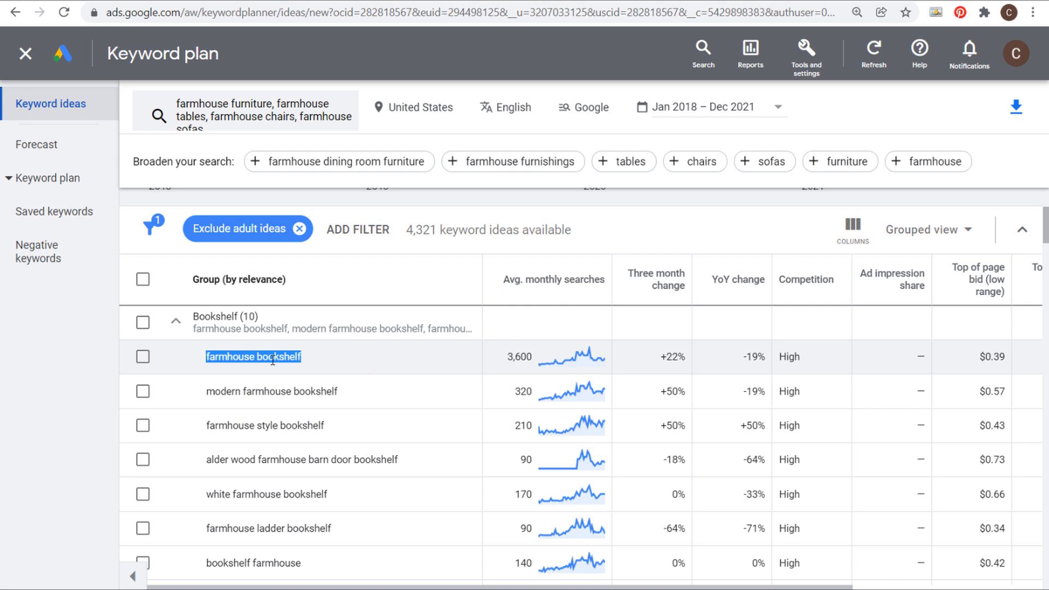
pyautogui.click(239, 356)
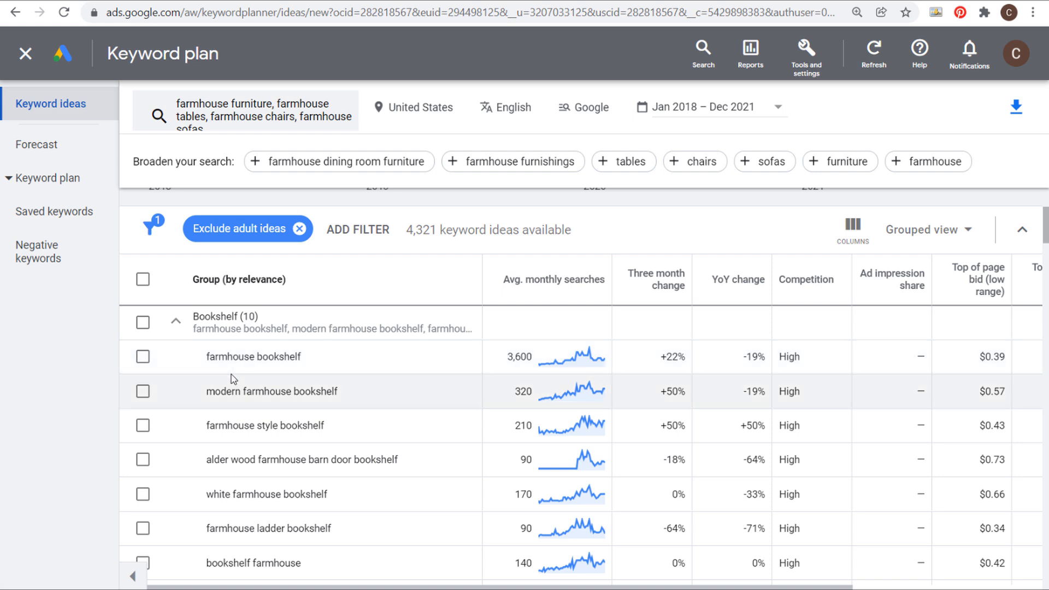
pyautogui.moveTo(206, 392); pyautogui.dragTo(355, 403)
pyautogui.click(323, 393)
pyautogui.scroll(-2, 355, 432)
pyautogui.moveTo(206, 390); pyautogui.dragTo(366, 394)
pyautogui.click(308, 391)
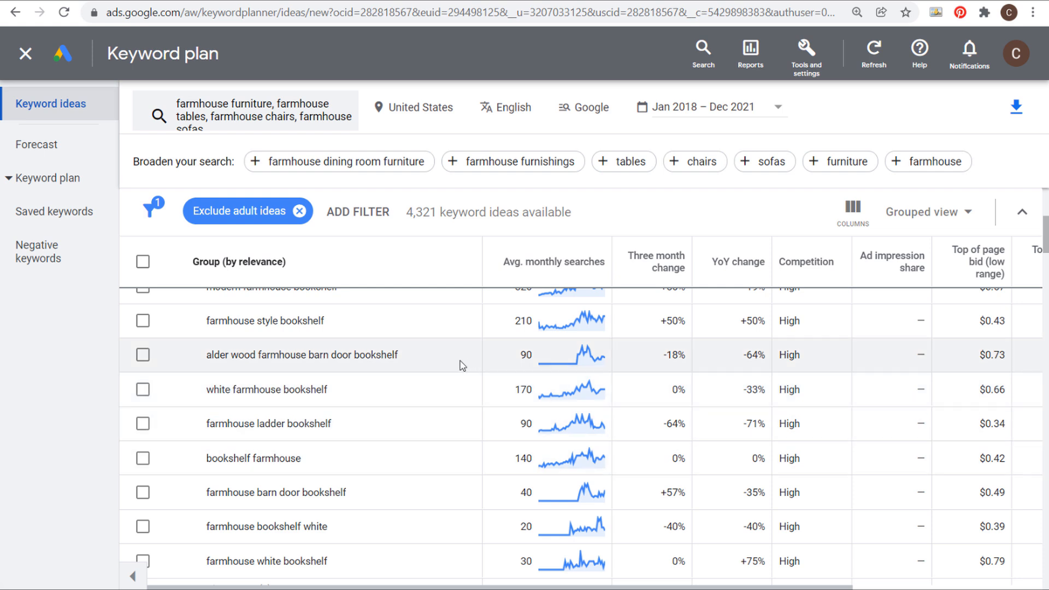
pyautogui.scroll(2, 418, 328)
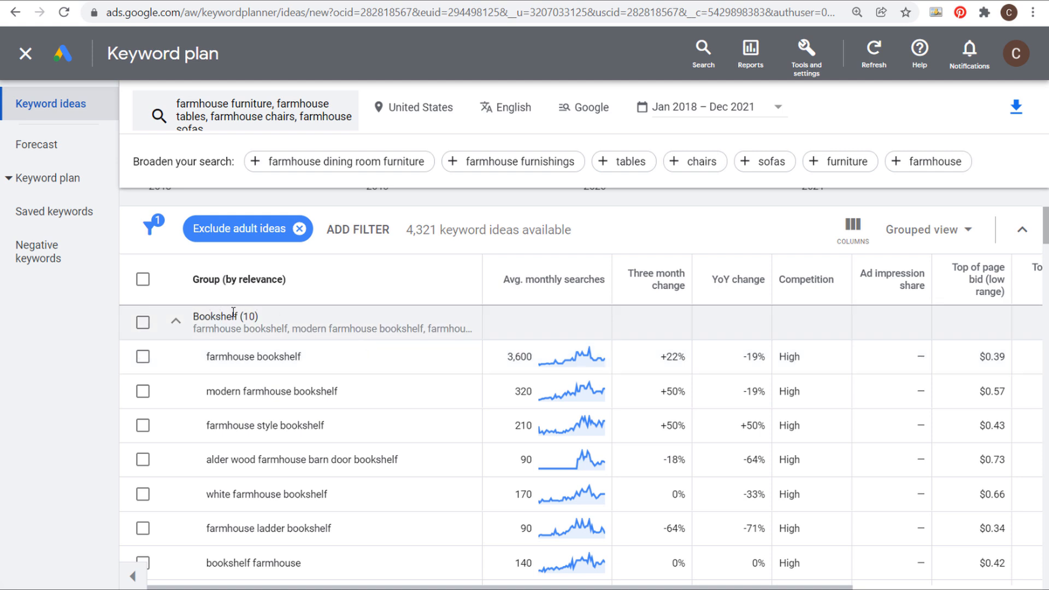
# - Collapse the Bookshelf group and return the keyword ideas to Keyword view
pyautogui.click(175, 322)
pyautogui.click(925, 229)
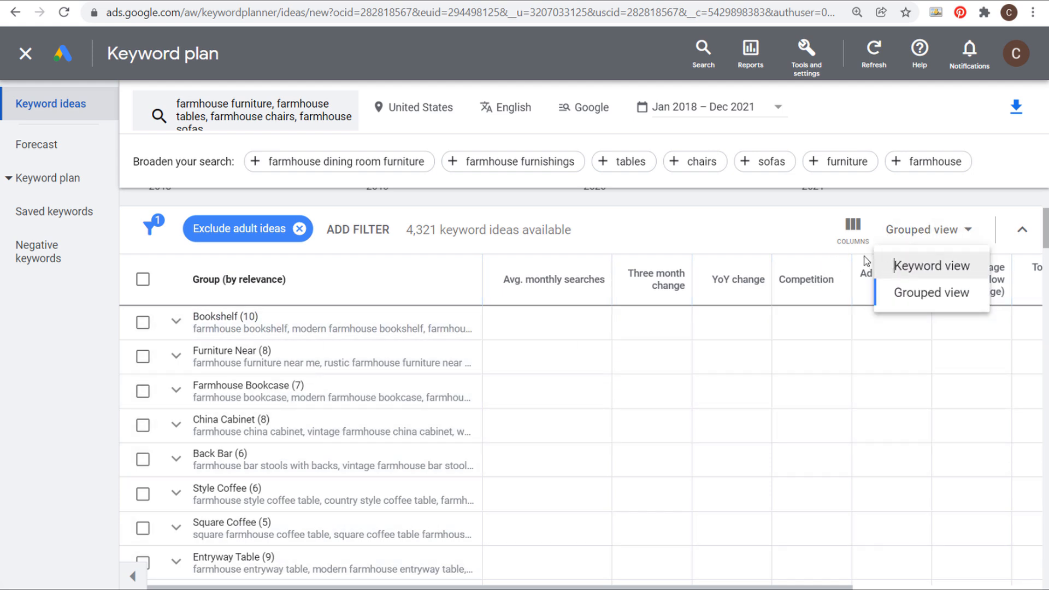
pyautogui.click(890, 268)
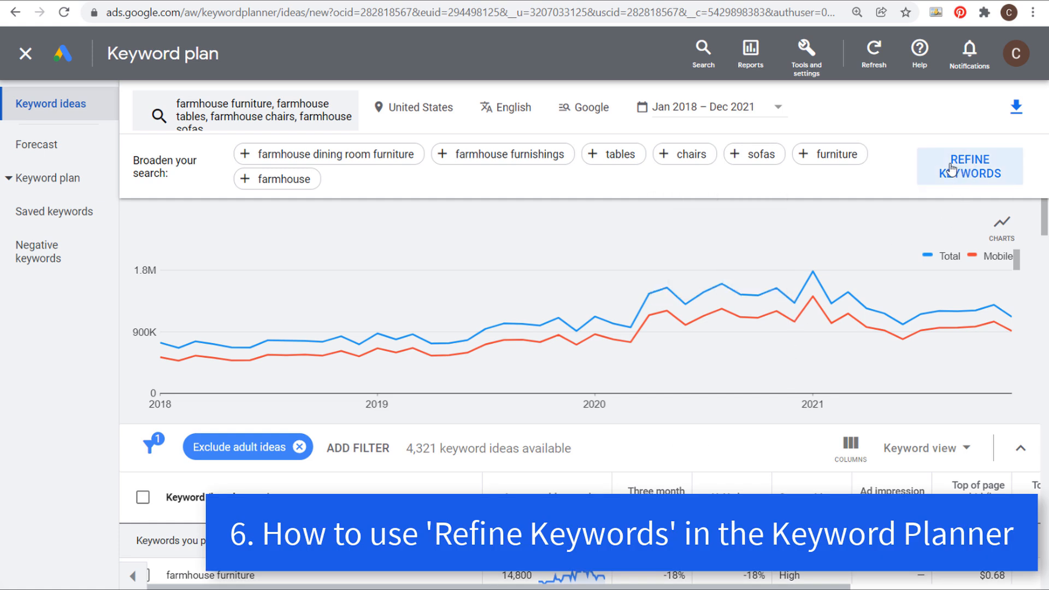
# - Open the Refine keywords options, review the complete list of Furniture types, and collapse the category again
pyautogui.click(985, 171)
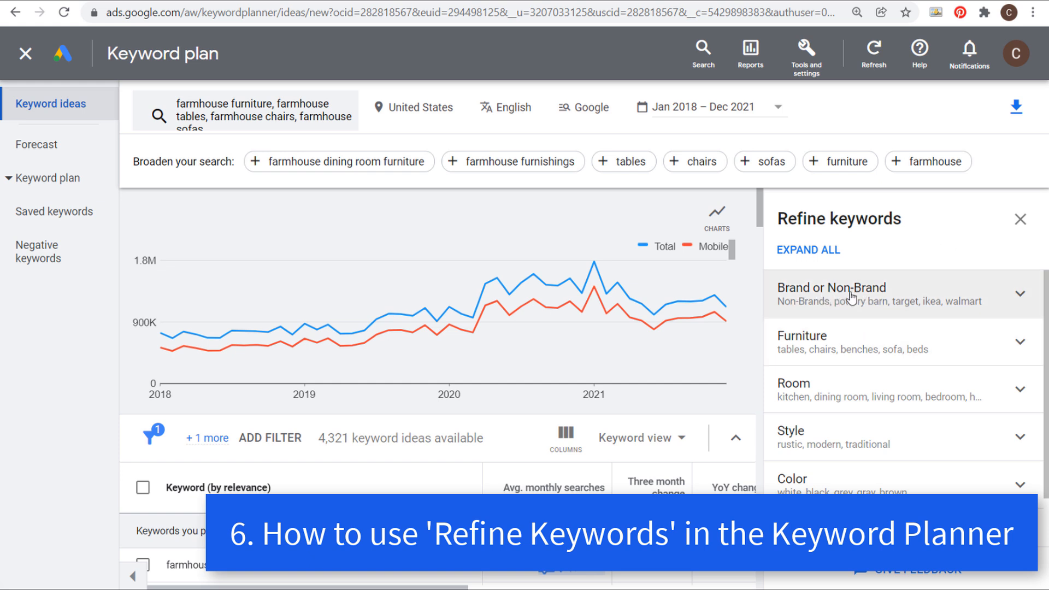
pyautogui.click(948, 340)
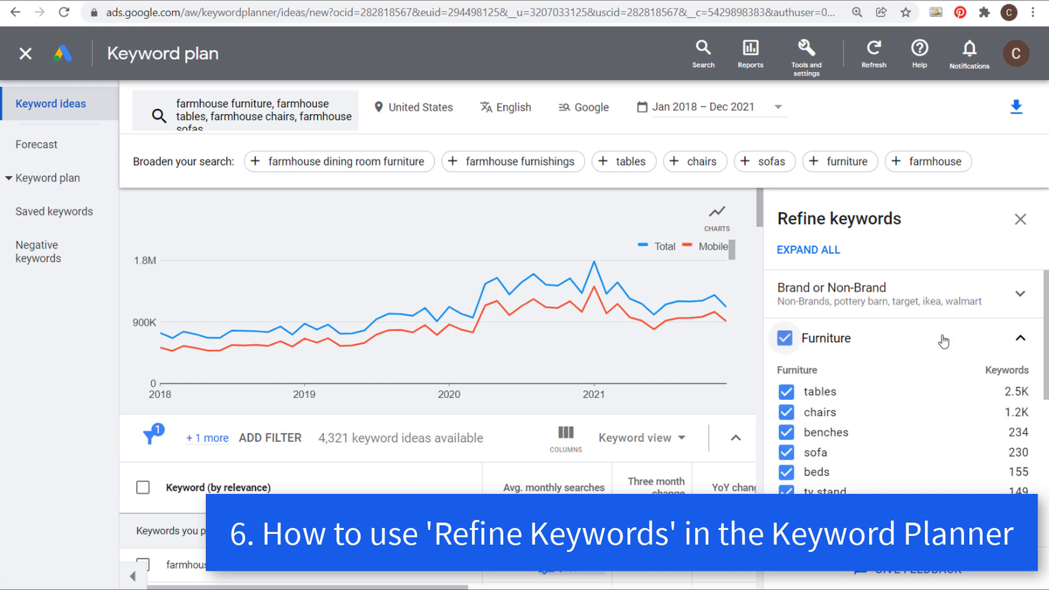
pyautogui.scroll(-2, 920, 419)
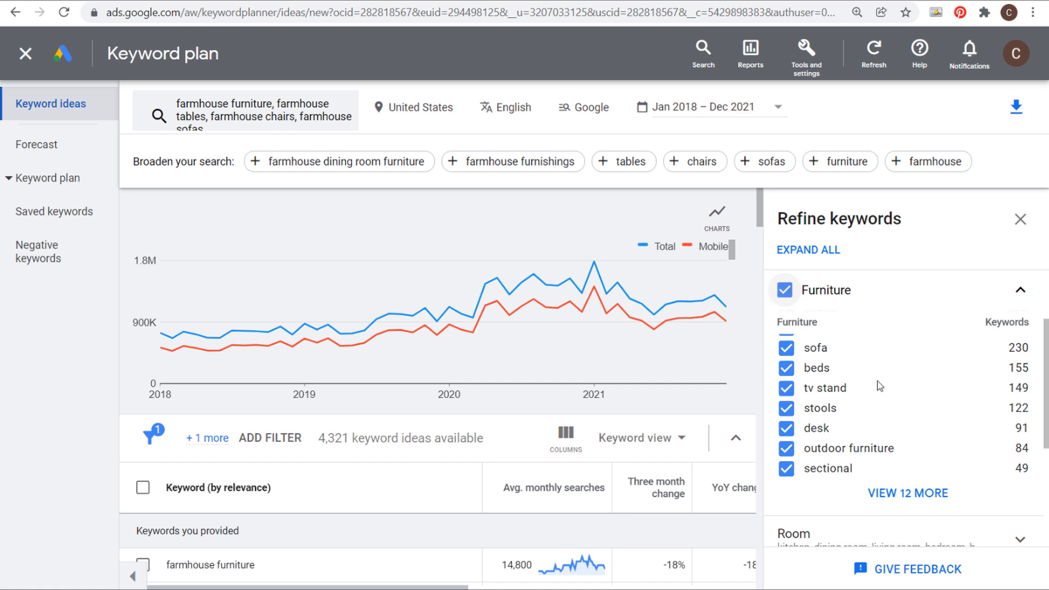
pyautogui.click(926, 492)
pyautogui.scroll(-2, 890, 424)
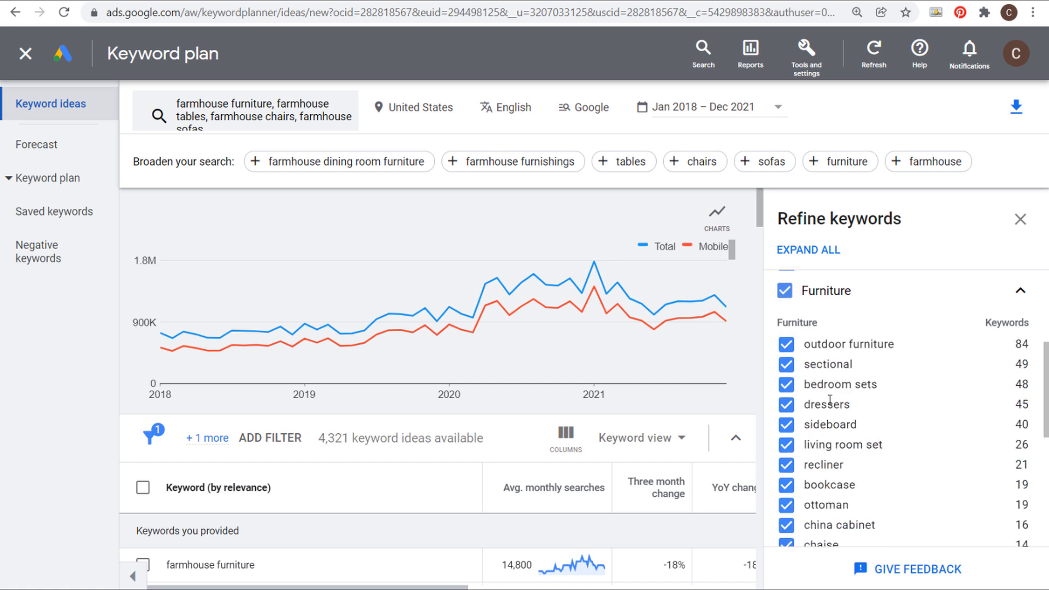
pyautogui.scroll(-2, 830, 401)
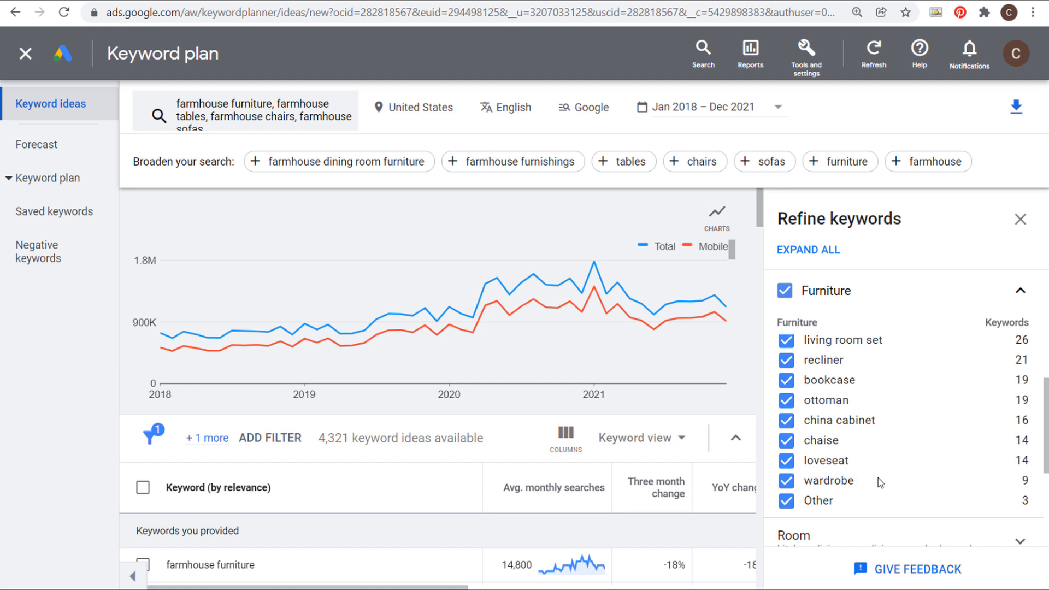
pyautogui.moveTo(855, 481); pyautogui.dragTo(808, 481)
pyautogui.click(836, 483)
pyautogui.scroll(4, 865, 415)
pyautogui.scroll(3, 924, 412)
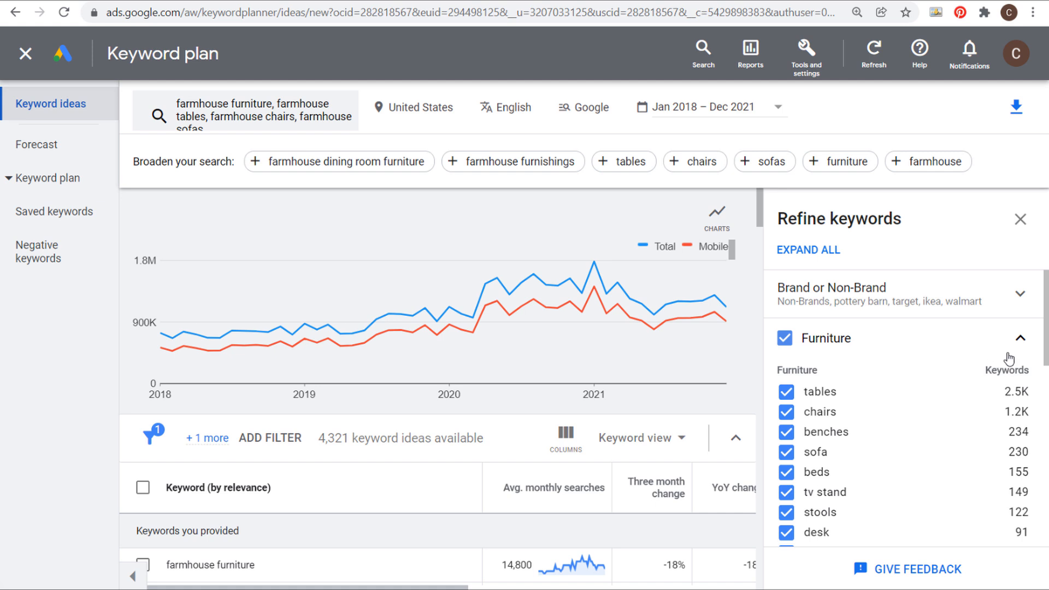
pyautogui.click(1016, 338)
# - Exclude all Store keywords under the Brand or Non-Brand refinement category
pyautogui.click(953, 296)
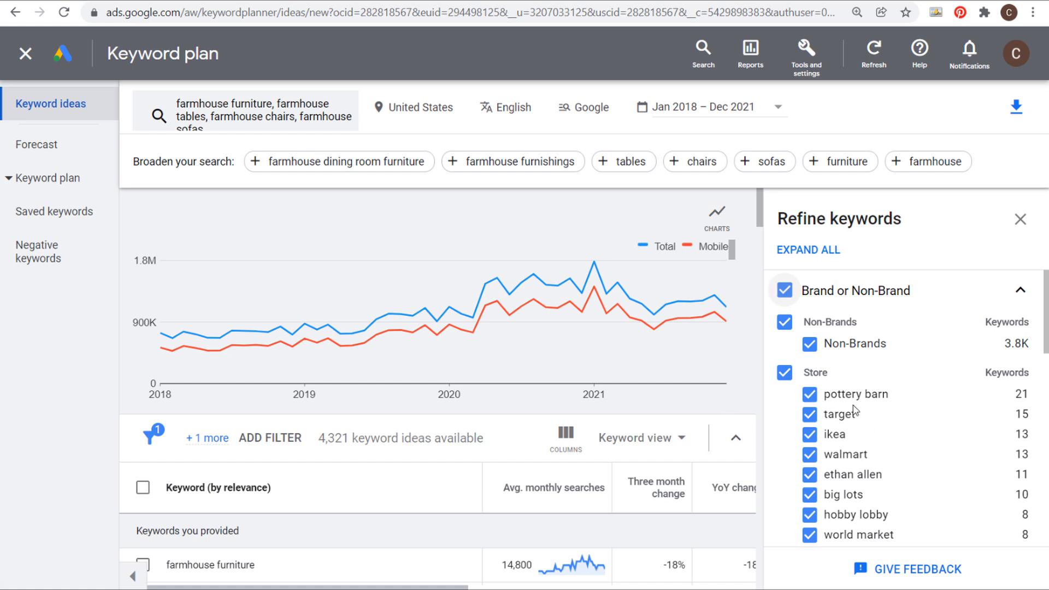
pyautogui.moveTo(1047, 306); pyautogui.dragTo(1047, 319)
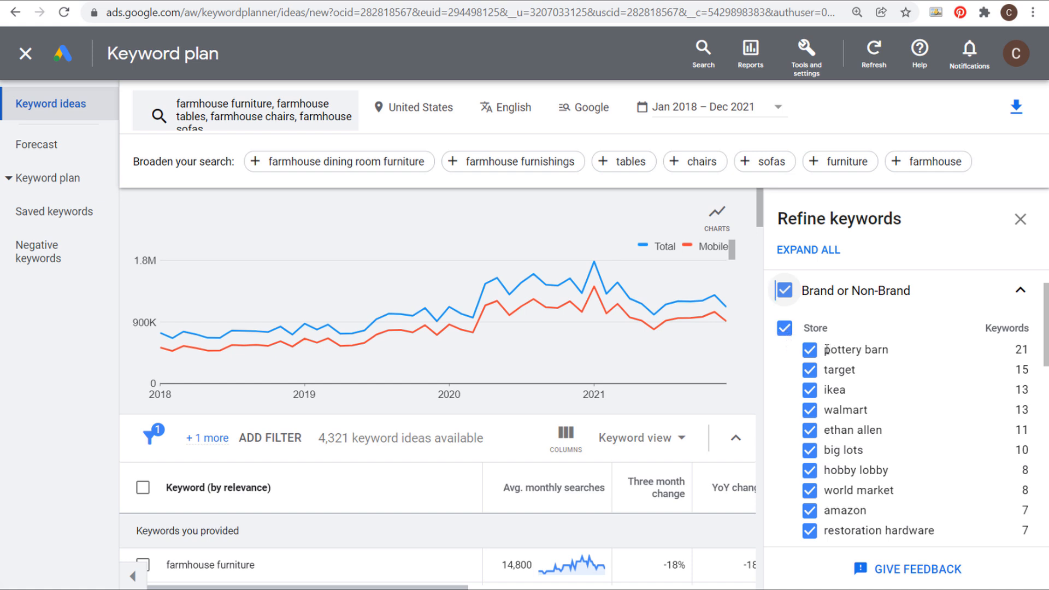
pyautogui.click(785, 328)
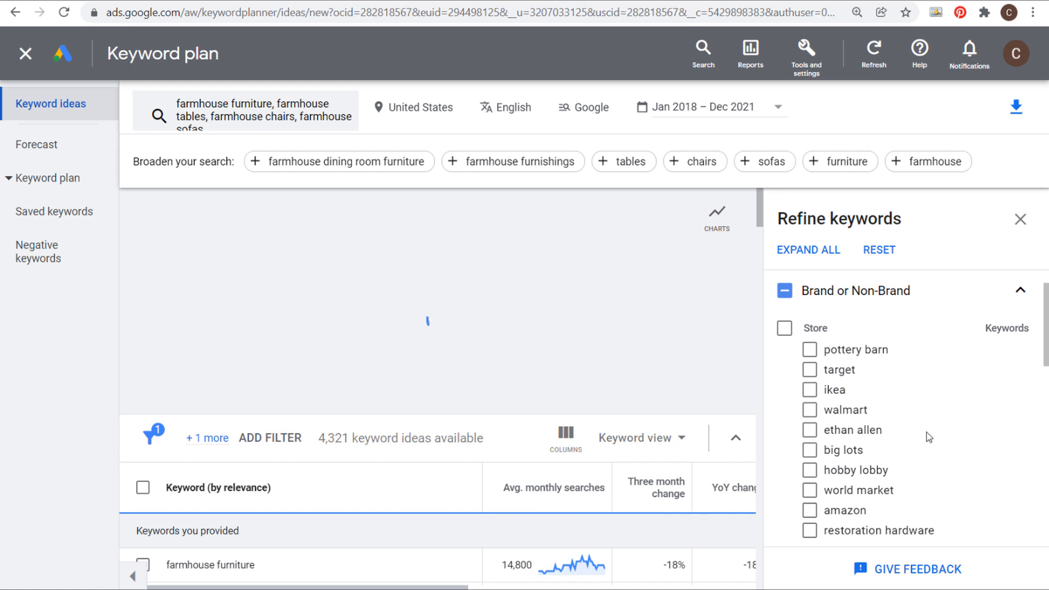
# - Review the Other Brands list in the Brand or Non-Brand category and exclude all of its keywords
pyautogui.scroll(-4, 940, 405)
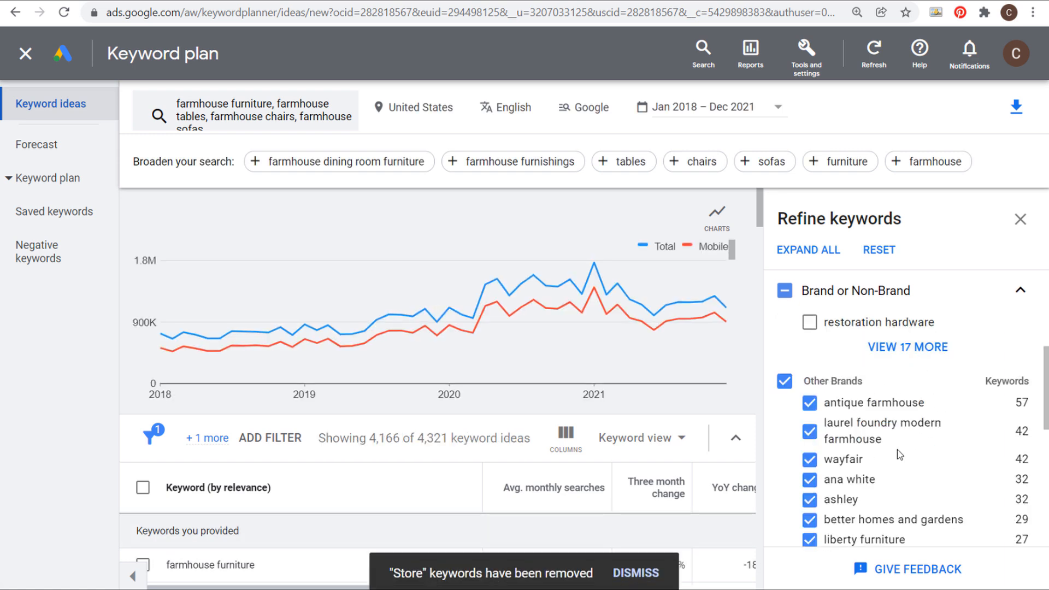
pyautogui.scroll(-2, 911, 442)
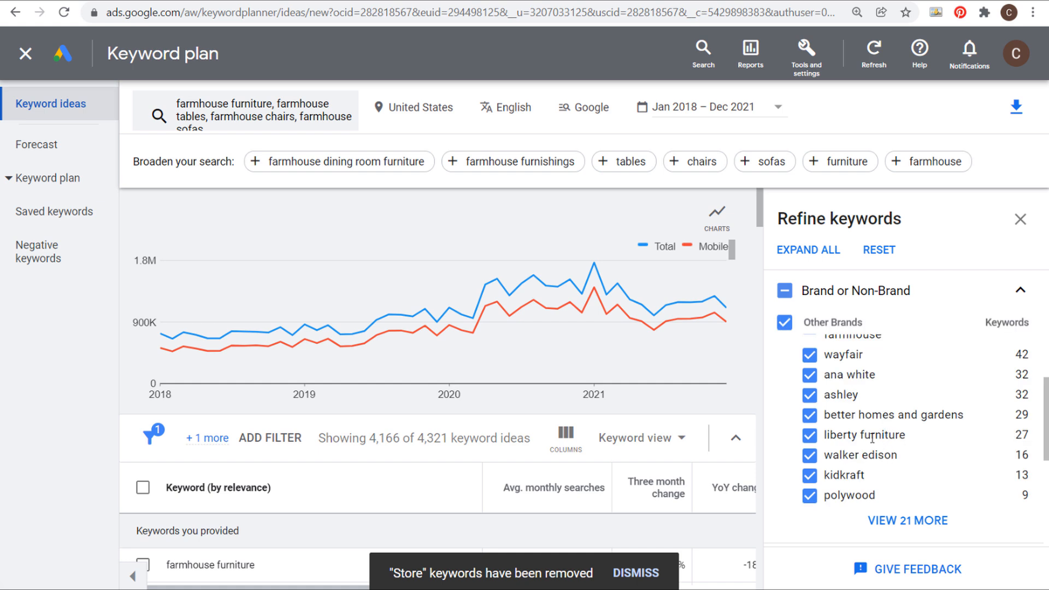
pyautogui.moveTo(910, 456); pyautogui.dragTo(828, 456)
pyautogui.click(841, 457)
pyautogui.scroll(2, 885, 454)
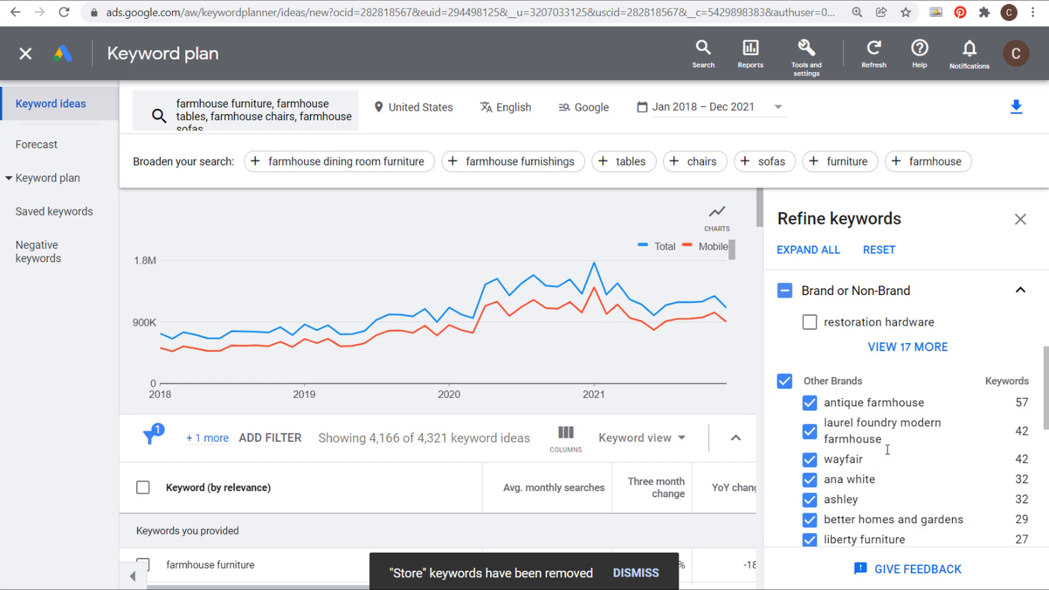
pyautogui.click(785, 382)
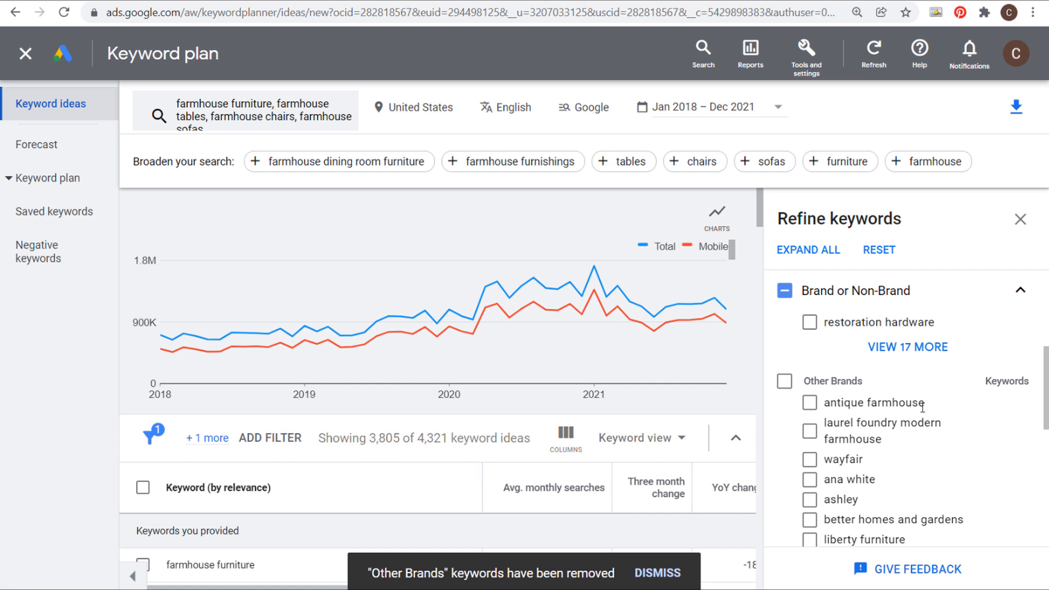
# - Review the keyword groups in the Room refinement category and collapse it again
pyautogui.scroll(-6, 941, 428)
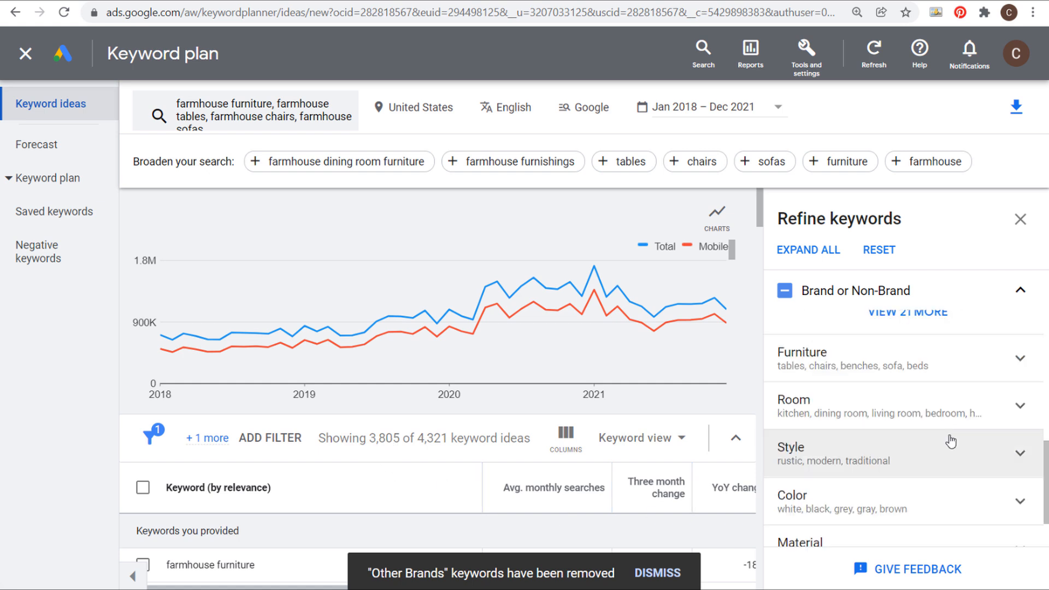
pyautogui.click(1008, 411)
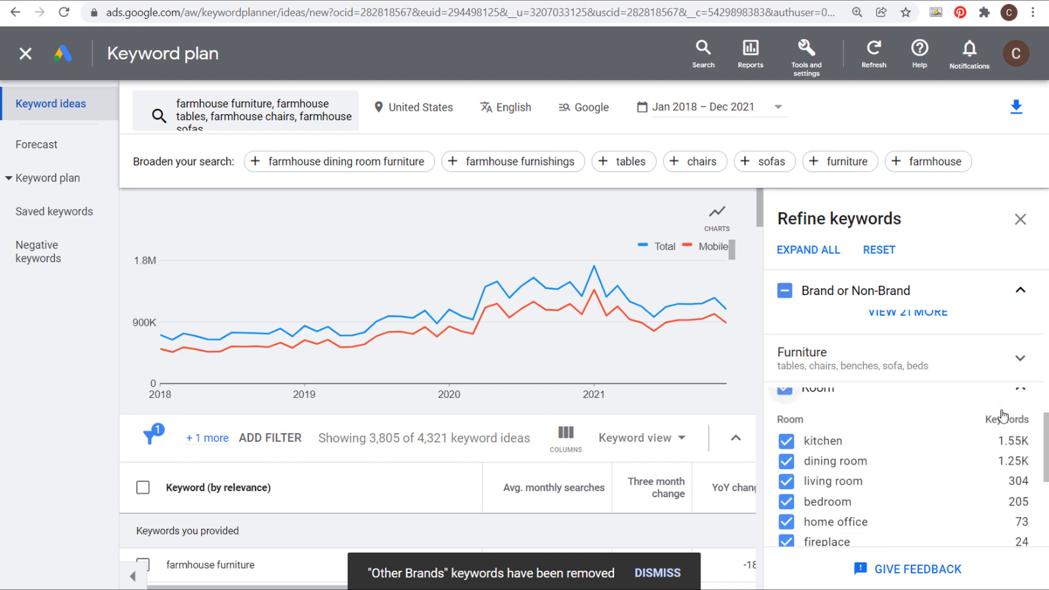
pyautogui.scroll(-2, 931, 434)
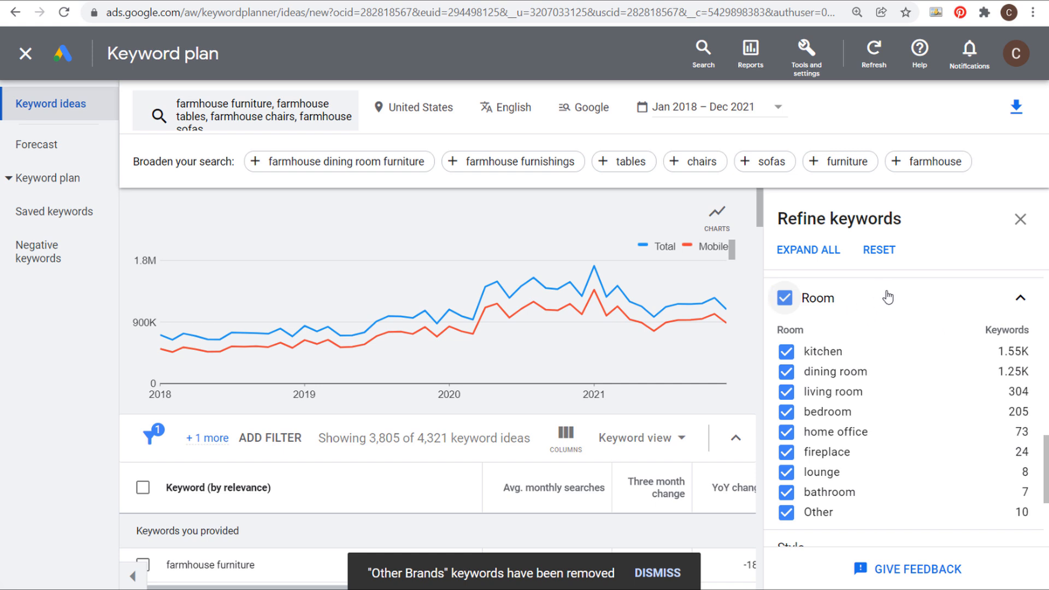
pyautogui.click(921, 299)
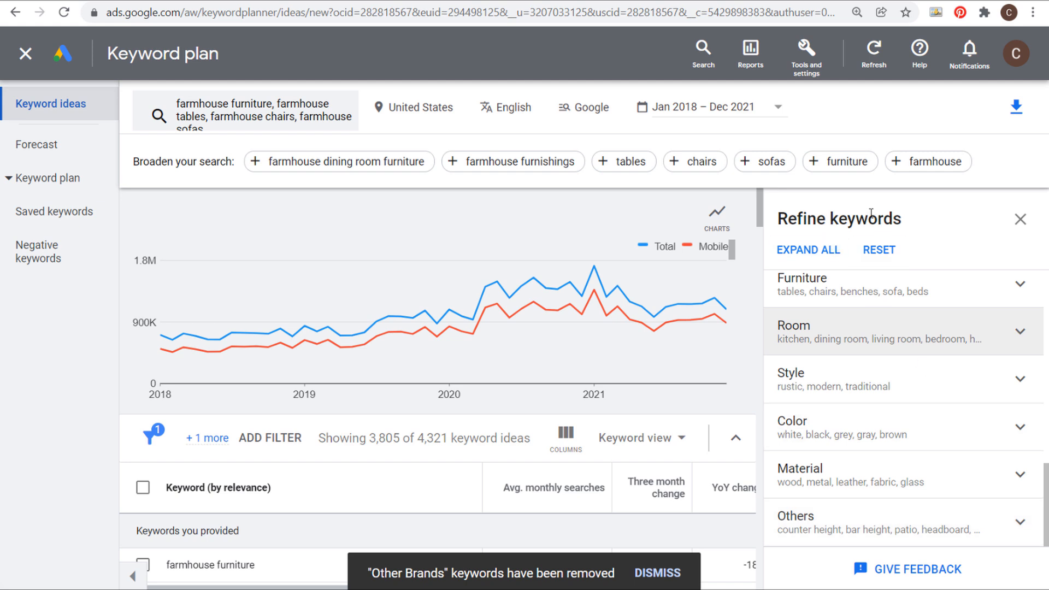
# - Expand all refinement categories, look through them down to Material and Others, and close the Refine keywords options
pyautogui.click(807, 254)
pyautogui.scroll(-15, 895, 410)
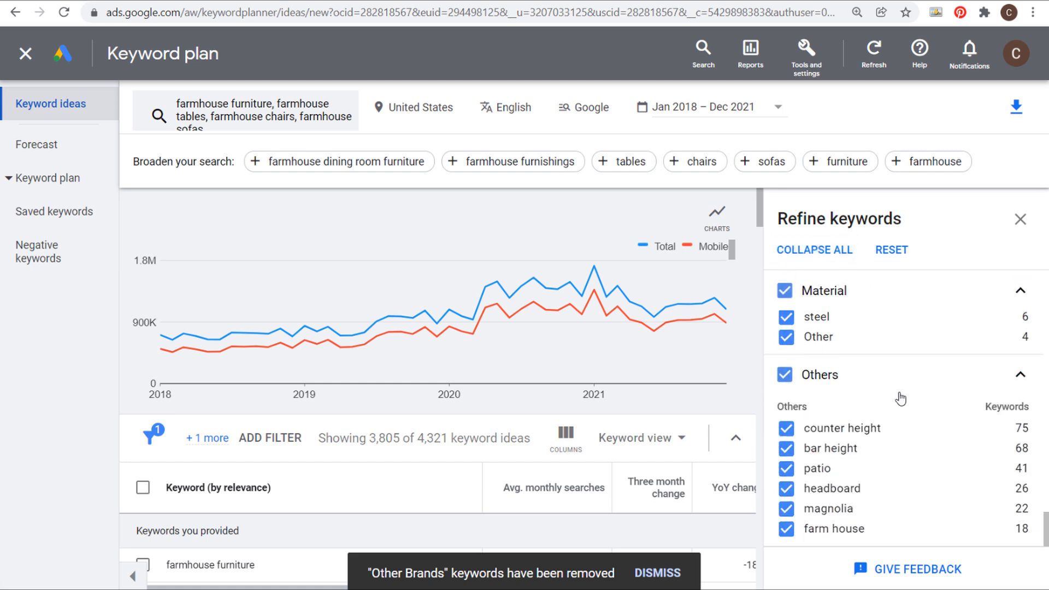
pyautogui.scroll(2, 901, 382)
pyautogui.click(1020, 219)
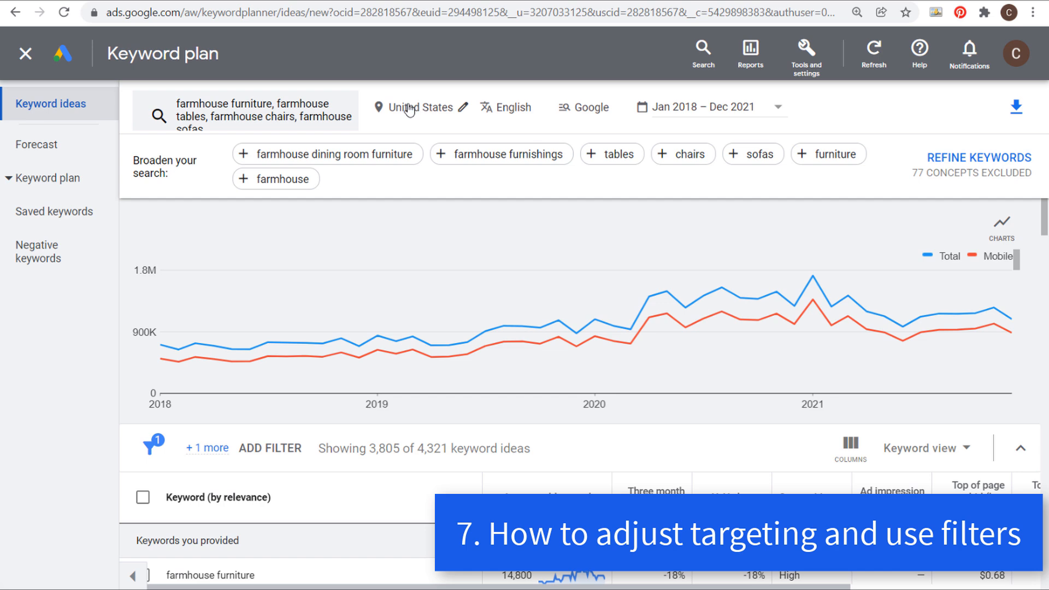
# - Clear the targeted locations in the location settings and look up matches for "texas" and "los angeles"
pyautogui.click(426, 112)
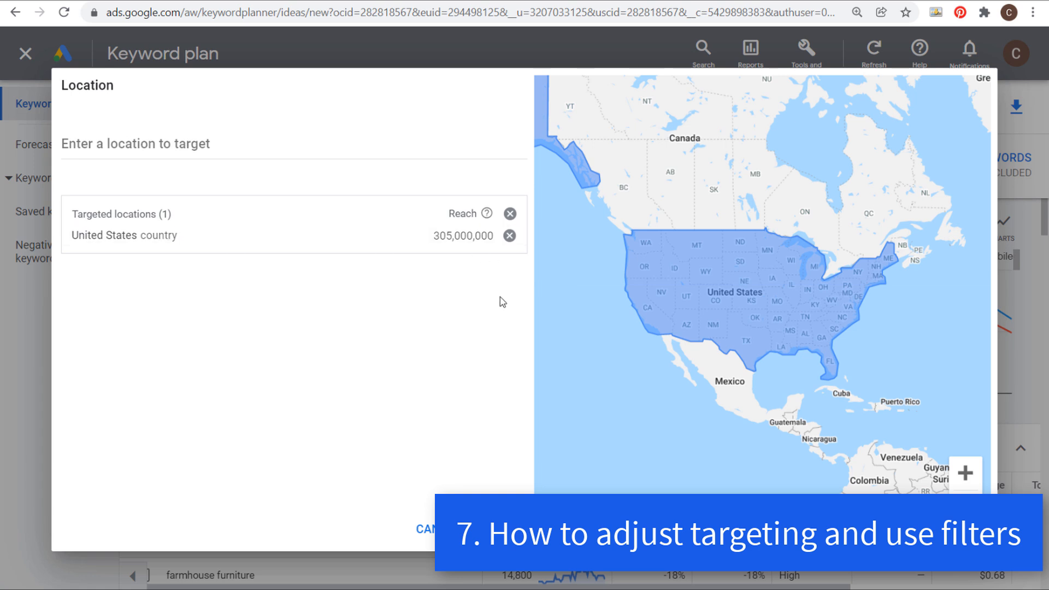
pyautogui.click(510, 213)
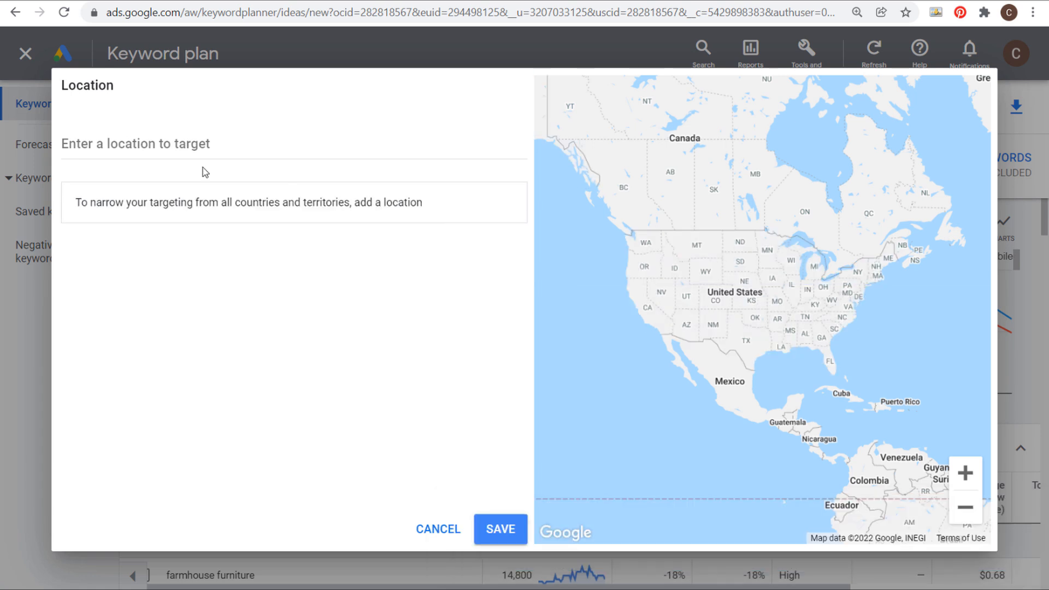
pyautogui.click(200, 145)
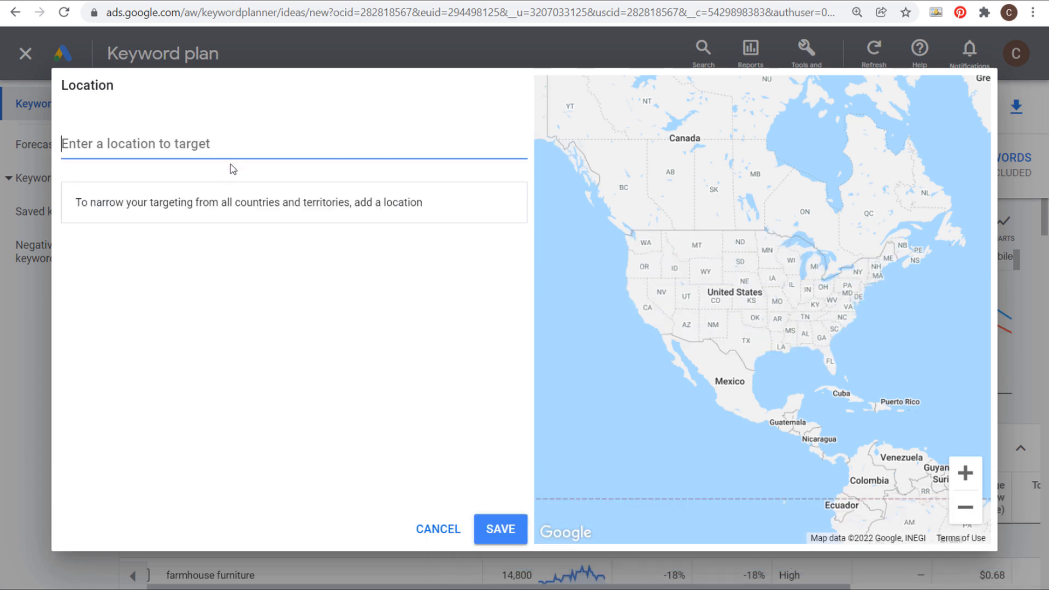
pyautogui.write('texas')
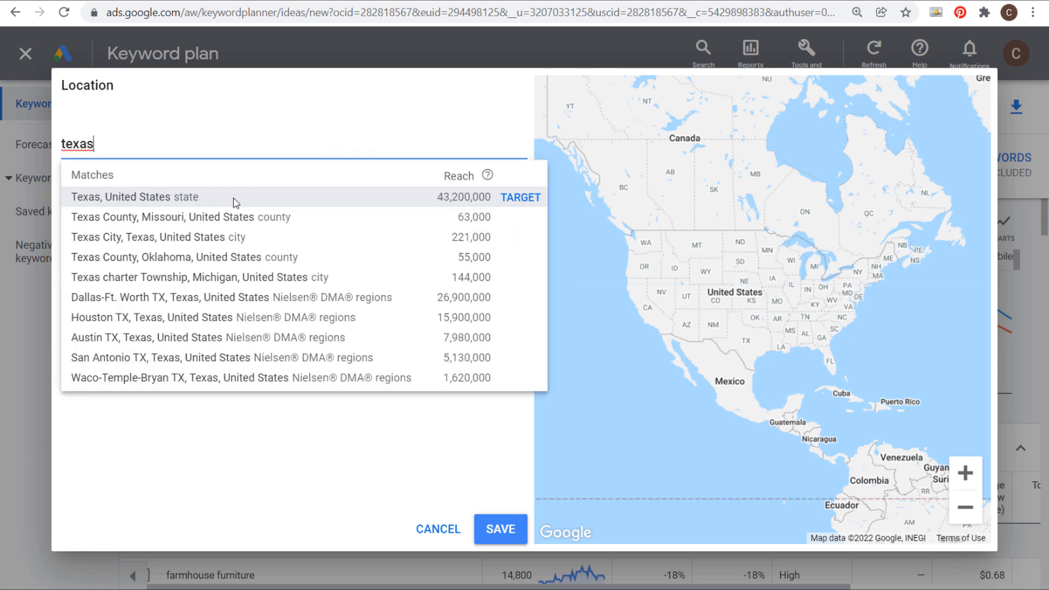
pyautogui.moveTo(240, 144); pyautogui.dragTo(54, 144)
pyautogui.write('los angeles')
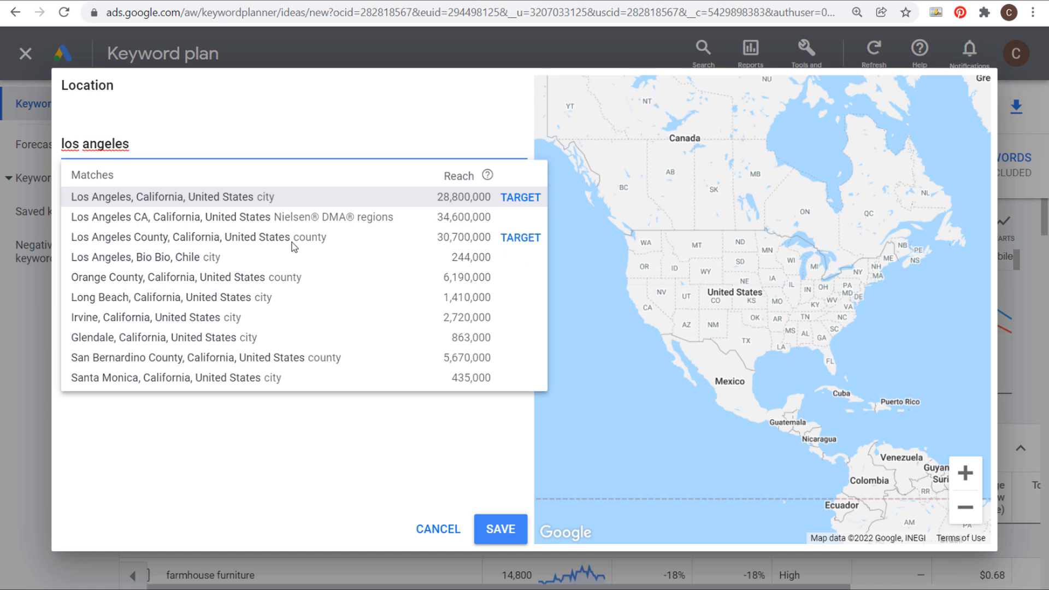
# - Target the United States country again and leave the location settings without saving
pyautogui.moveTo(162, 143); pyautogui.dragTo(60, 143)
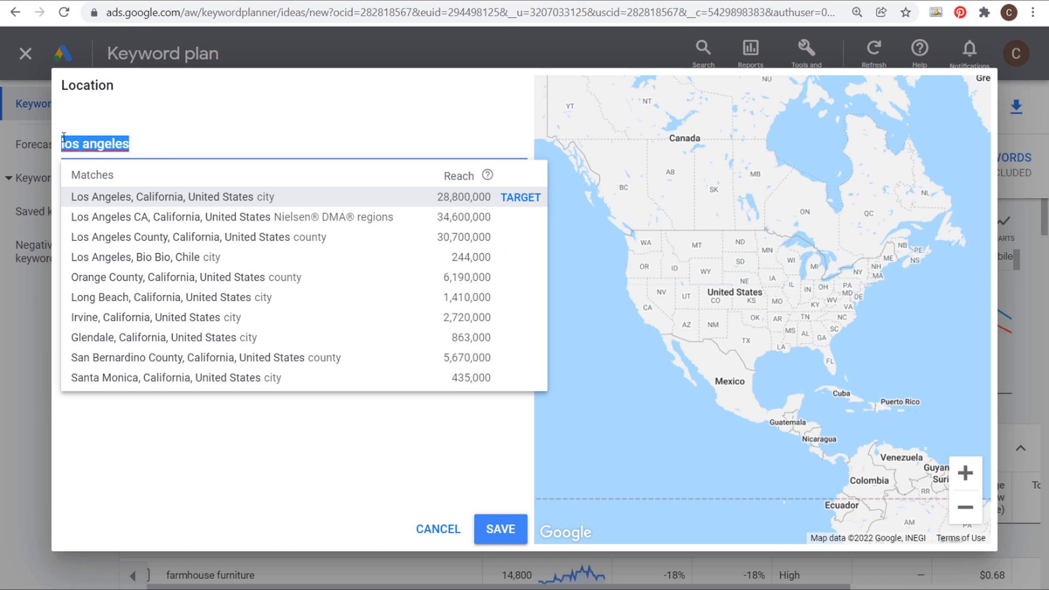
pyautogui.write('united states')
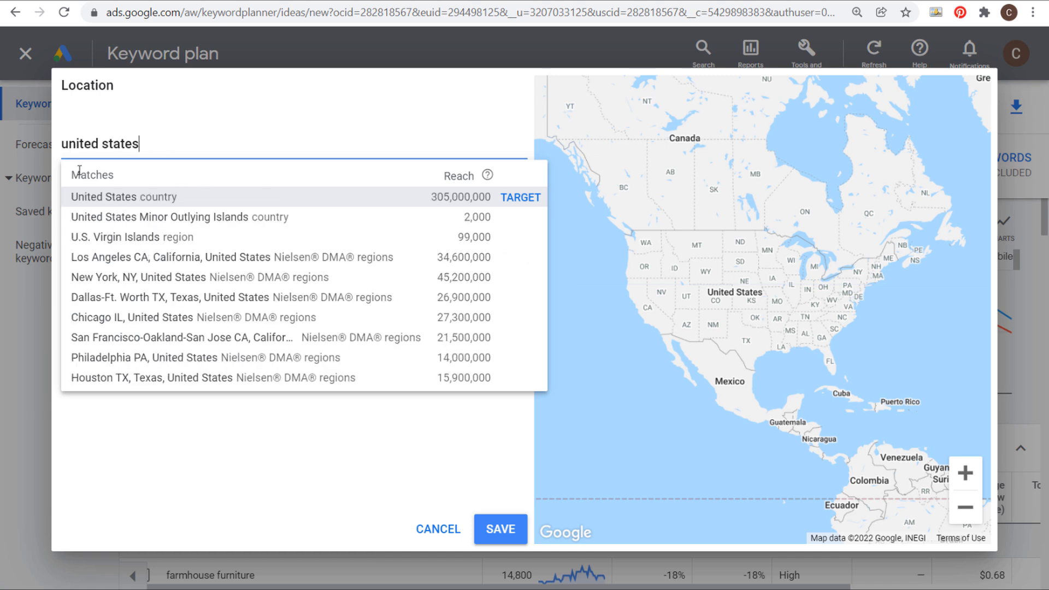
pyautogui.click(523, 197)
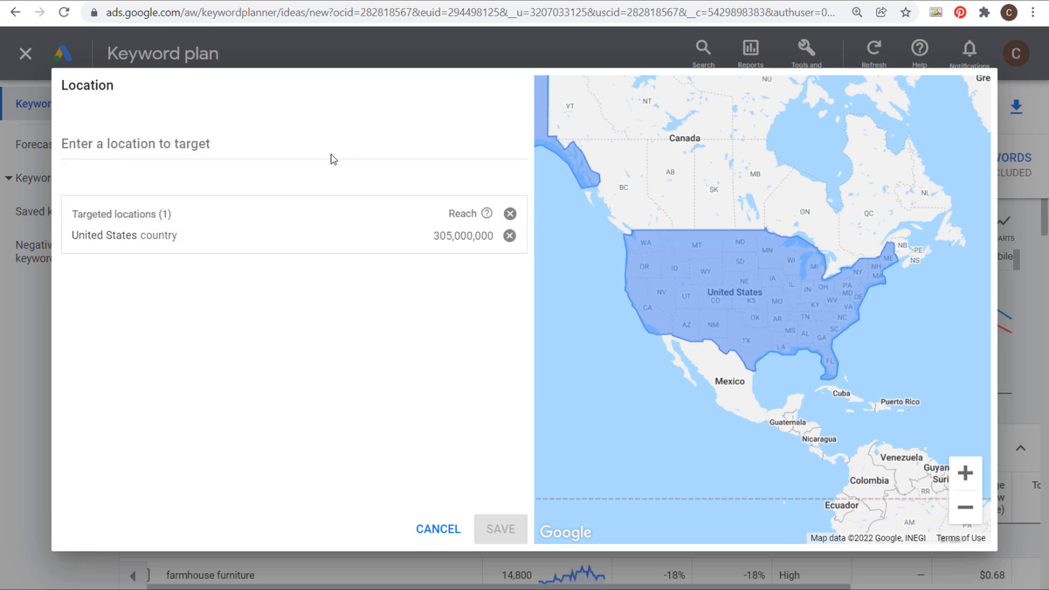
pyautogui.click(434, 528)
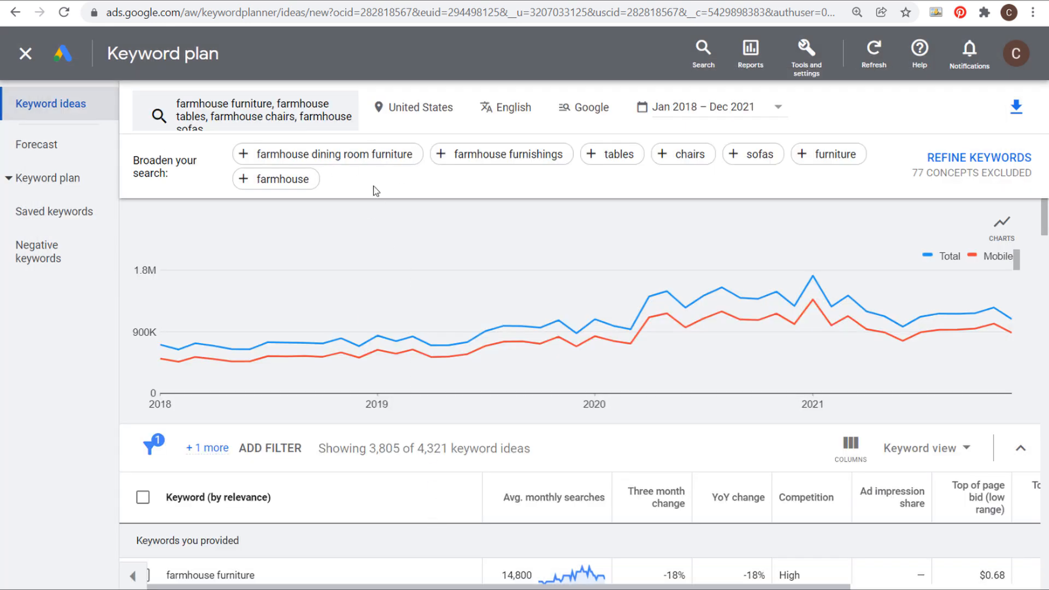
# - Review the available target languages and search network options without changing either selection
pyautogui.click(510, 107)
pyautogui.scroll(-2, 540, 233)
pyautogui.scroll(-2, 545, 231)
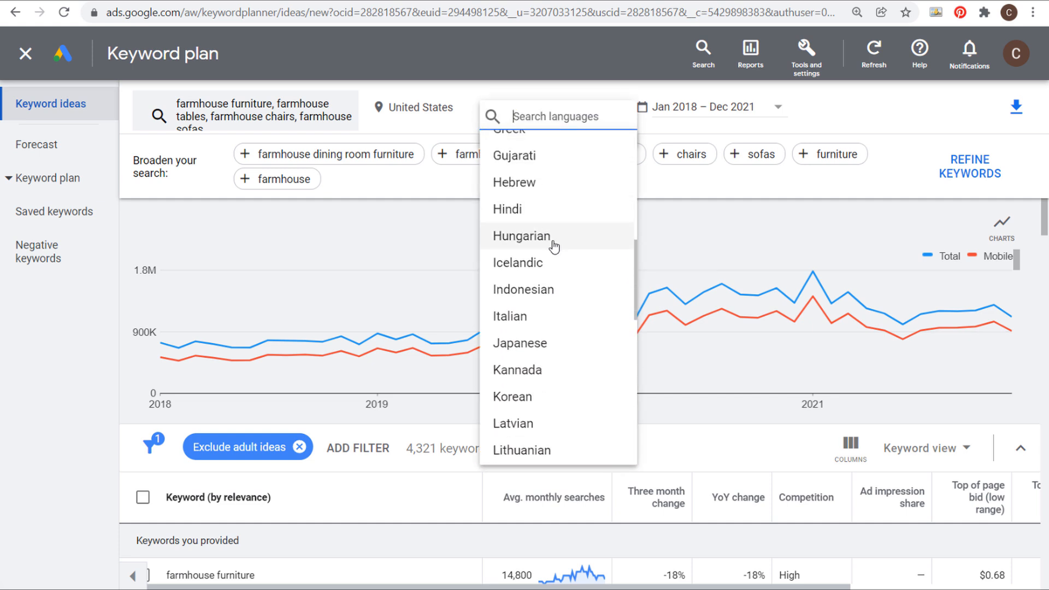
pyautogui.scroll(4, 554, 240)
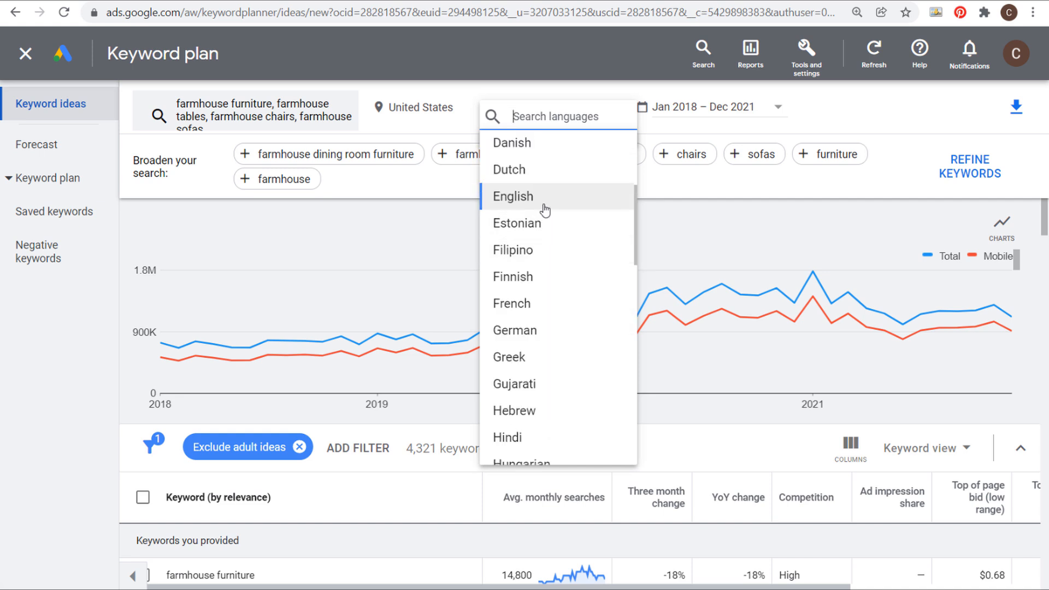
pyautogui.click(811, 114)
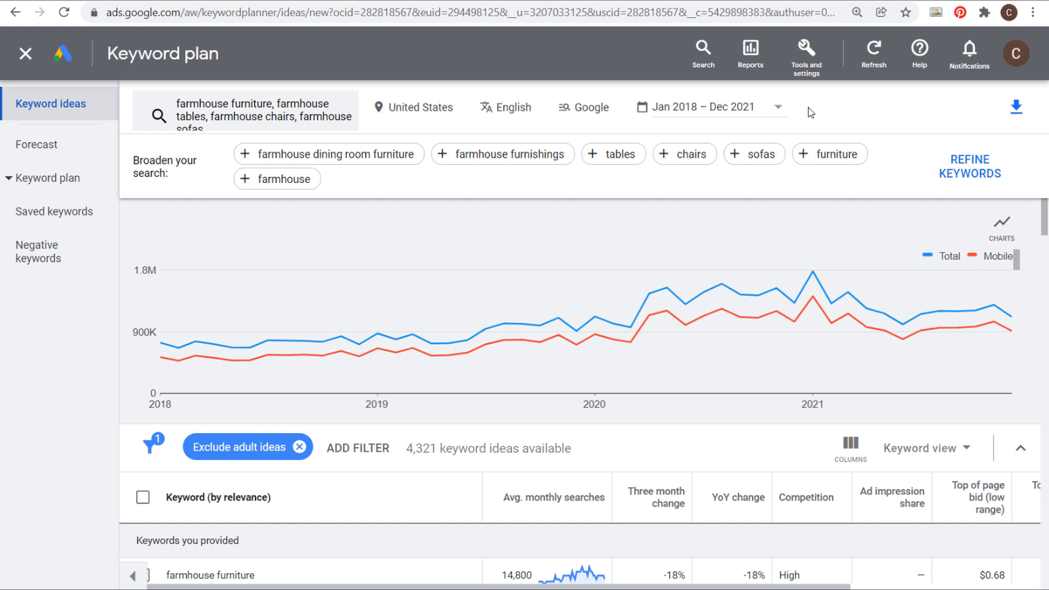
pyautogui.click(584, 105)
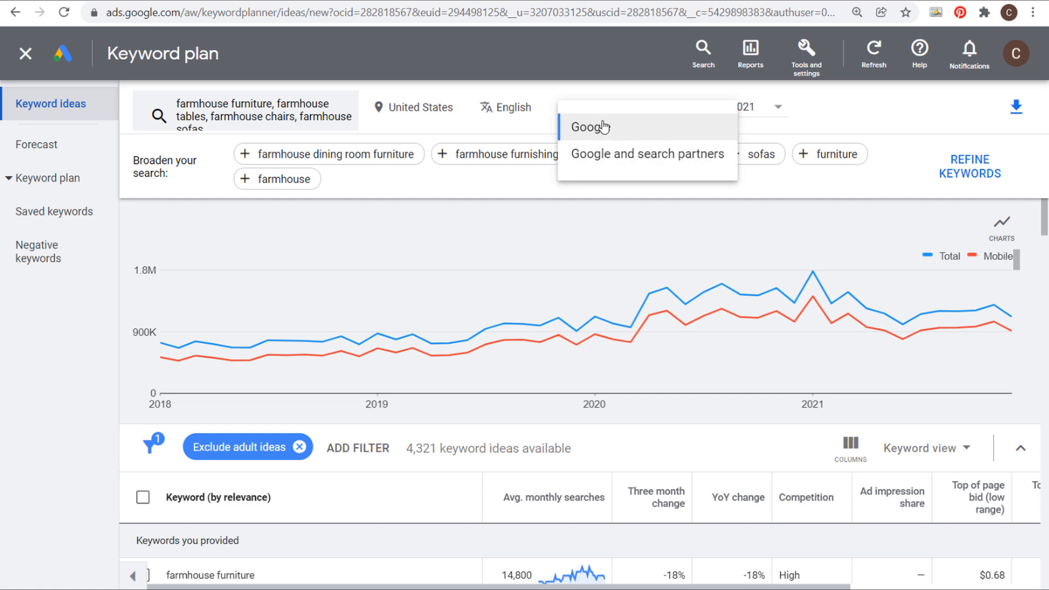
pyautogui.click(877, 106)
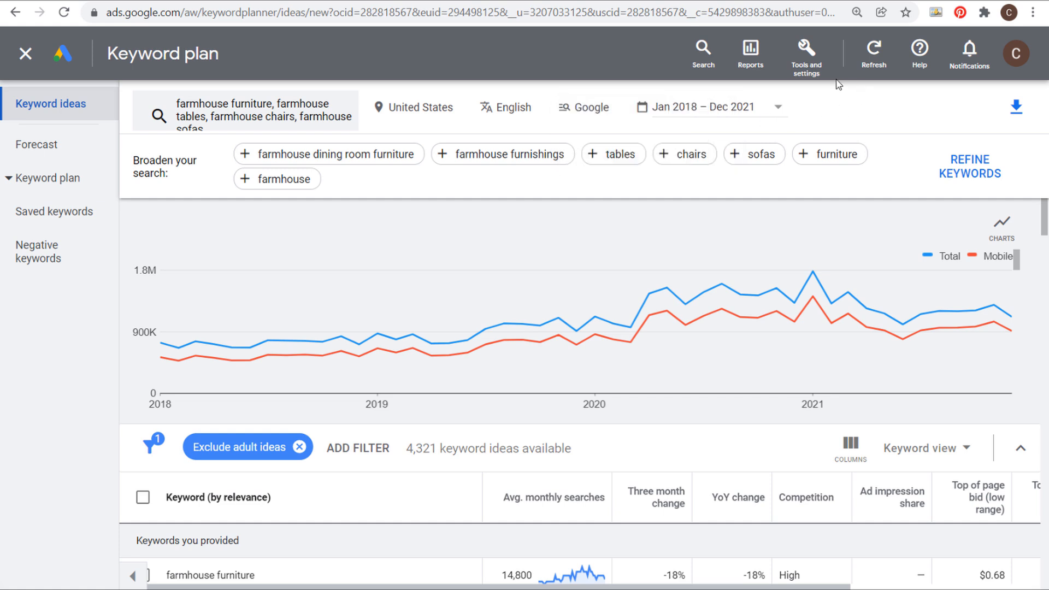
# - Set the date range of the keyword ideas to Jan – Dec 2021
pyautogui.click(776, 107)
pyautogui.click(701, 166)
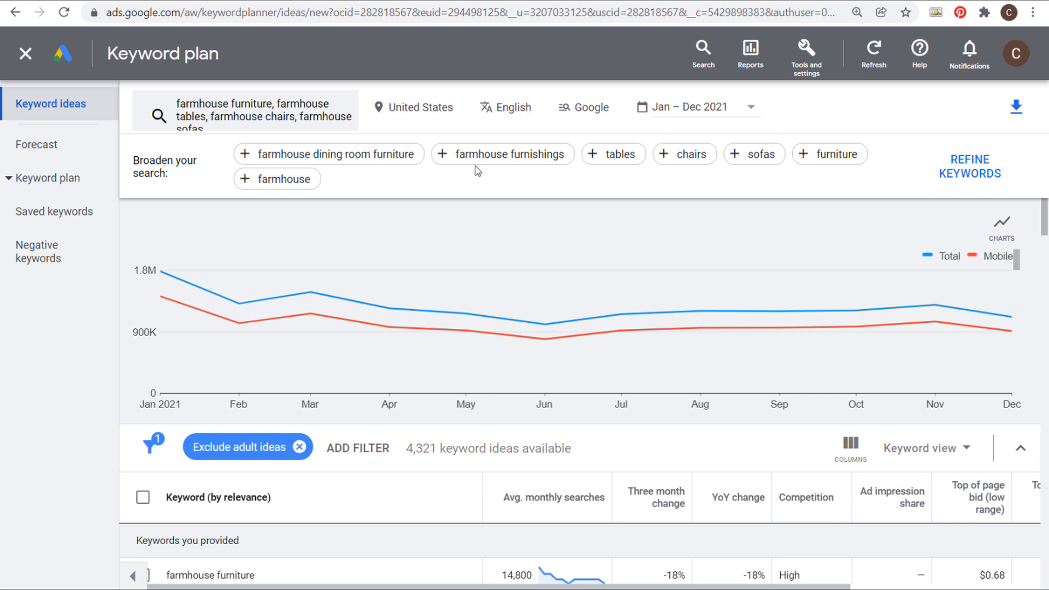
pyautogui.moveTo(129, 165); pyautogui.dragTo(201, 165)
pyautogui.click(192, 180)
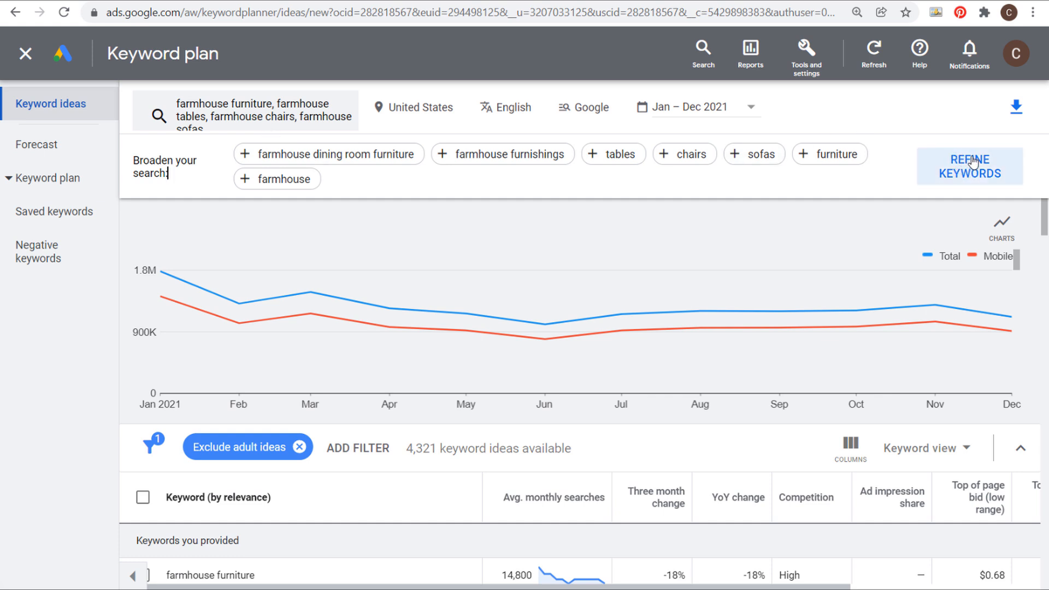
# - Add a text-match filter showing only keyword ideas that contain "farmhouse, rustic"
pyautogui.scroll(-2, 622, 264)
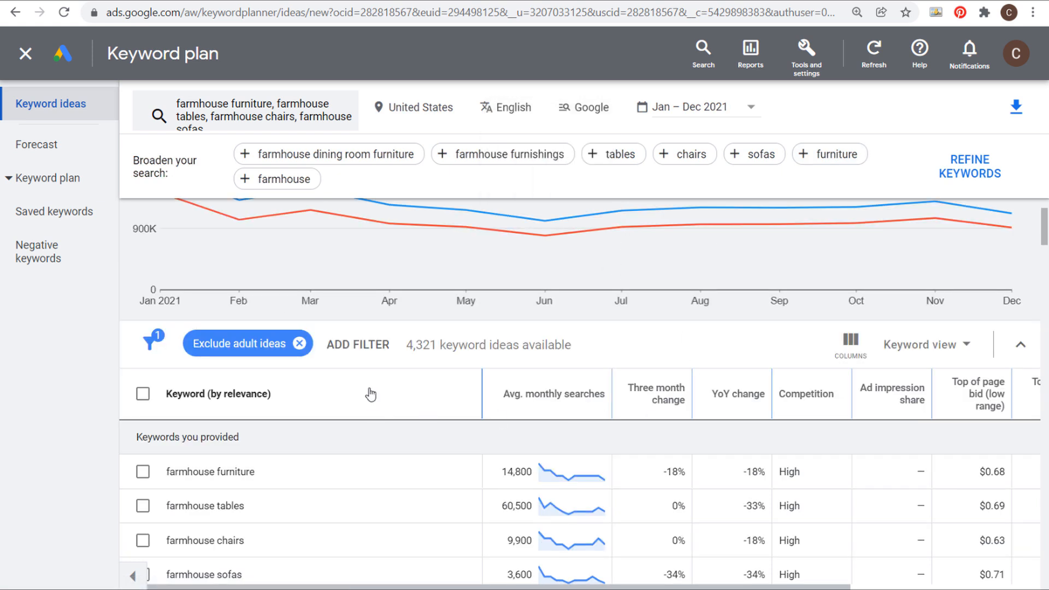
pyautogui.scroll(-2, 724, 340)
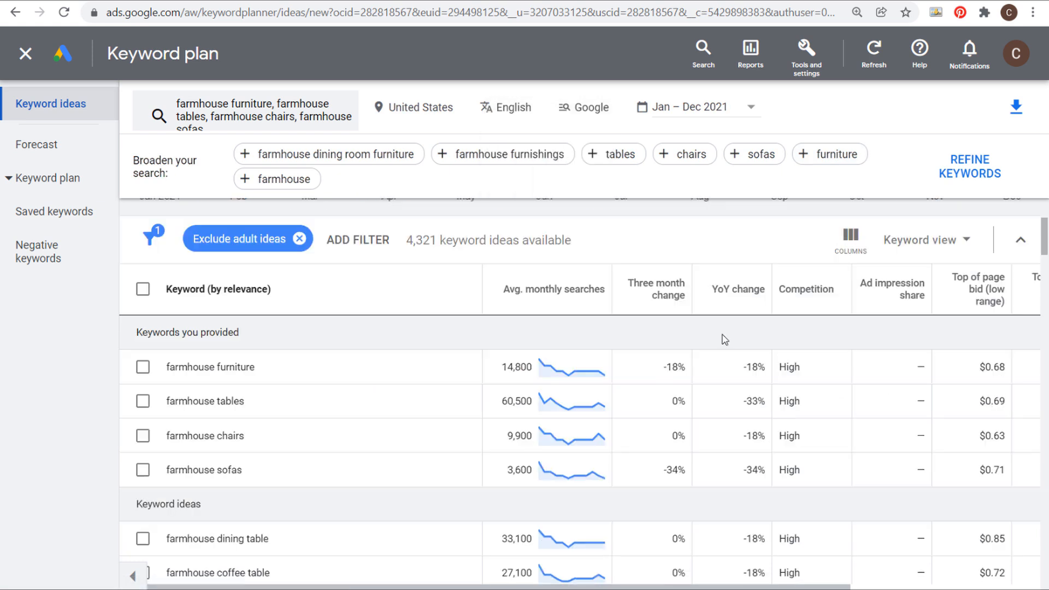
pyautogui.click(349, 241)
pyautogui.click(350, 385)
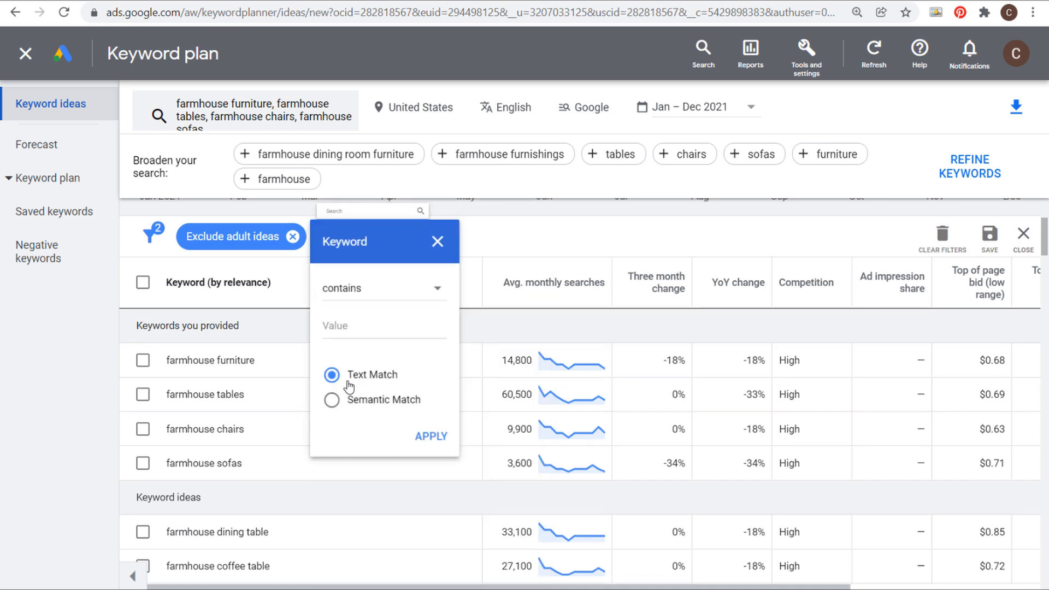
pyautogui.click(407, 300)
pyautogui.click(375, 338)
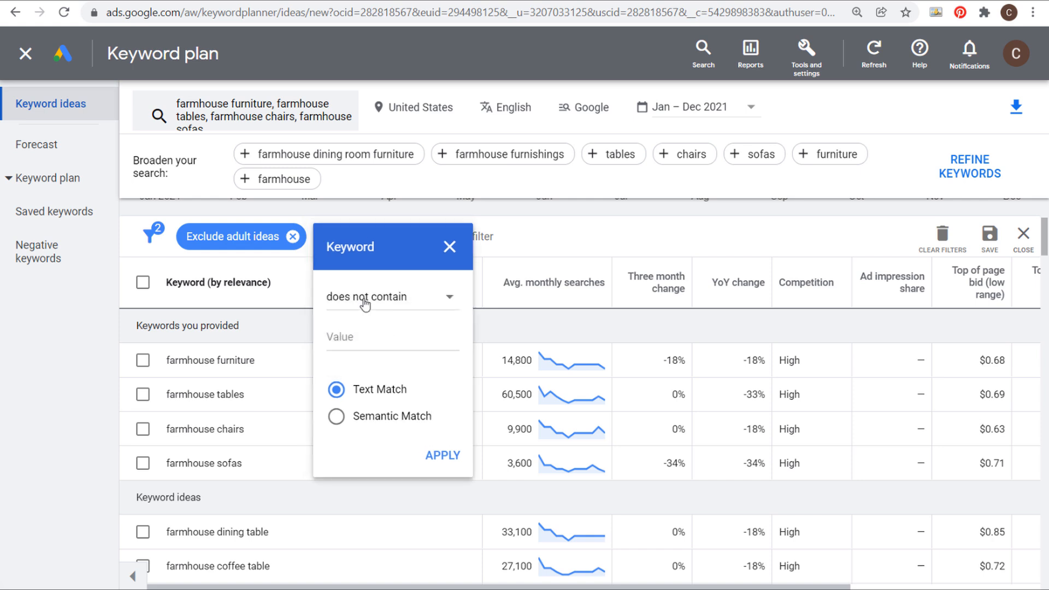
pyautogui.click(378, 300)
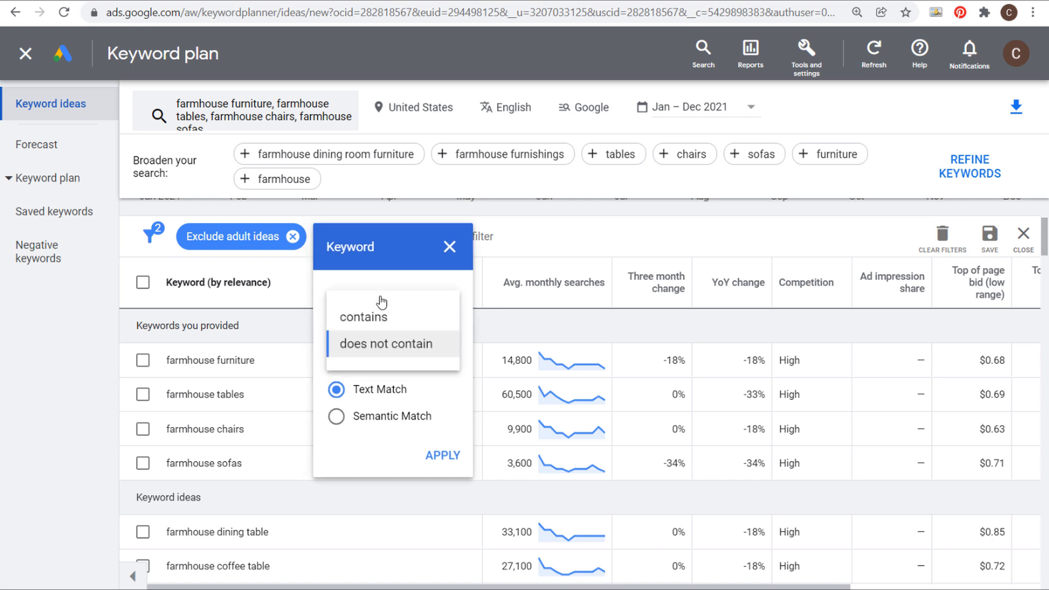
pyautogui.click(377, 318)
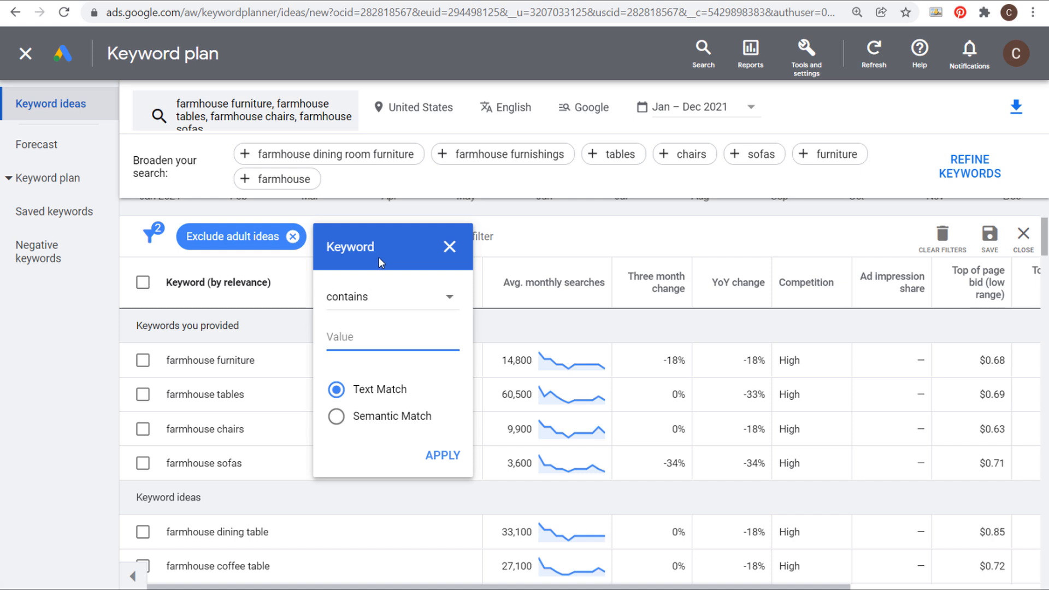
pyautogui.write('farmhouse, rustic')
pyautogui.click(431, 455)
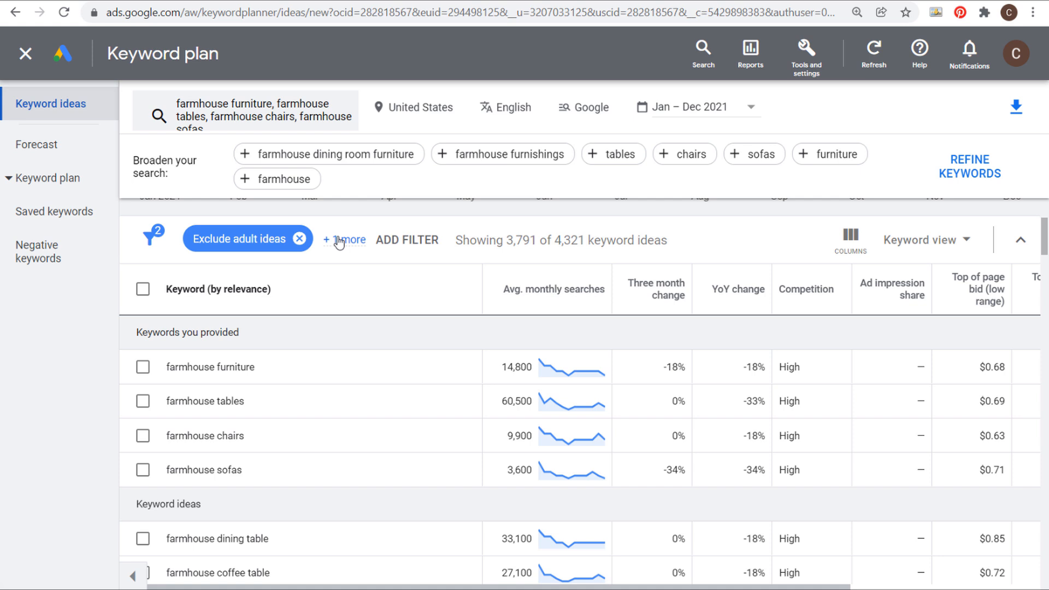
# - Start a second Keyword filter with the "does not contain" condition
pyautogui.click(417, 243)
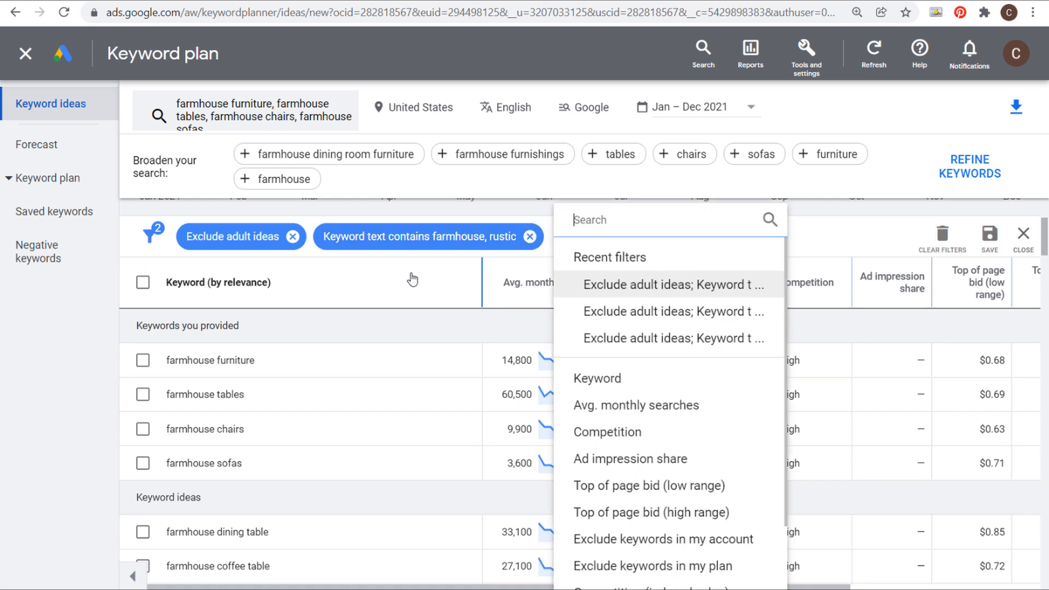
pyautogui.click(569, 377)
pyautogui.click(635, 304)
pyautogui.click(623, 334)
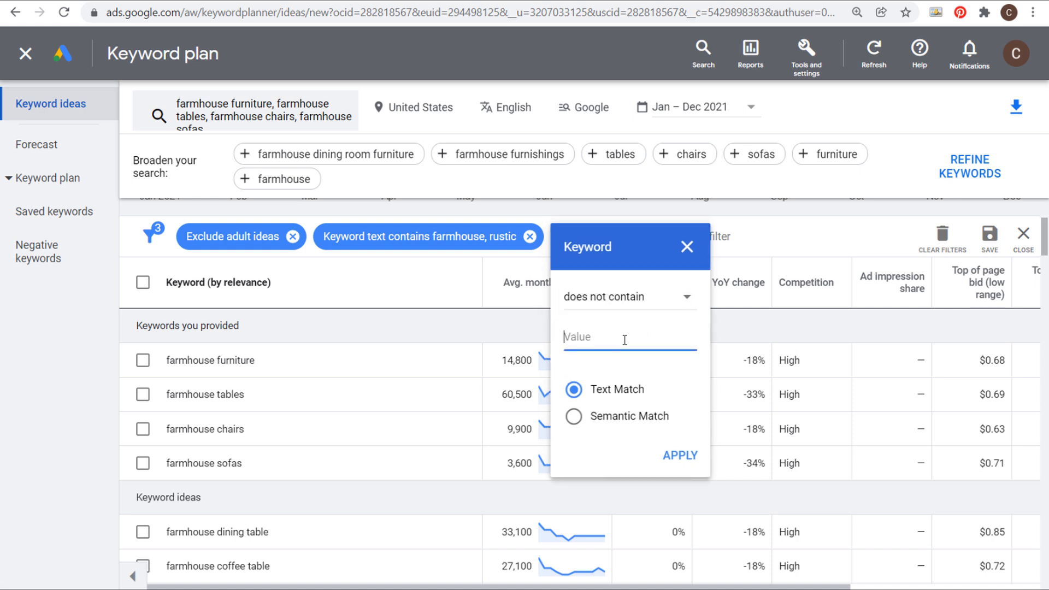
pyautogui.write('cheap')
pyautogui.doubleClick(613, 339)
pyautogui.write('free')
pyautogui.press('BackSpace')
pyautogui.press('BackSpace')
pyautogui.press('BackSpace')
pyautogui.press('BackSpace')
# - Set the excluded text to "near me" and apply the text-match filter
pyautogui.write('near me')
pyautogui.click(675, 454)
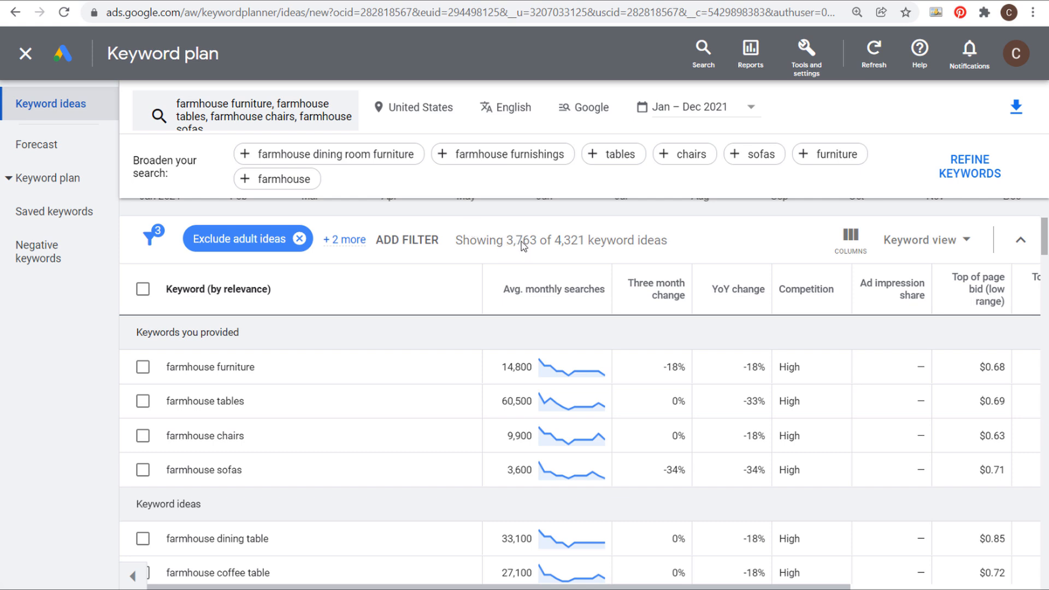
# - Look at the Competition filter's level options and dismiss the filter without applying it
pyautogui.click(407, 240)
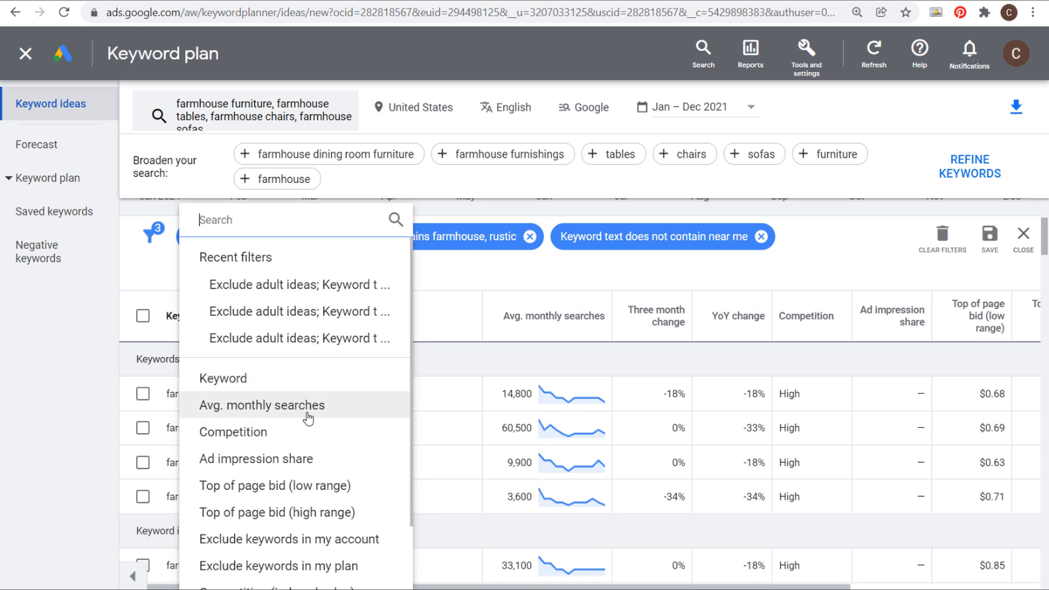
pyautogui.click(288, 439)
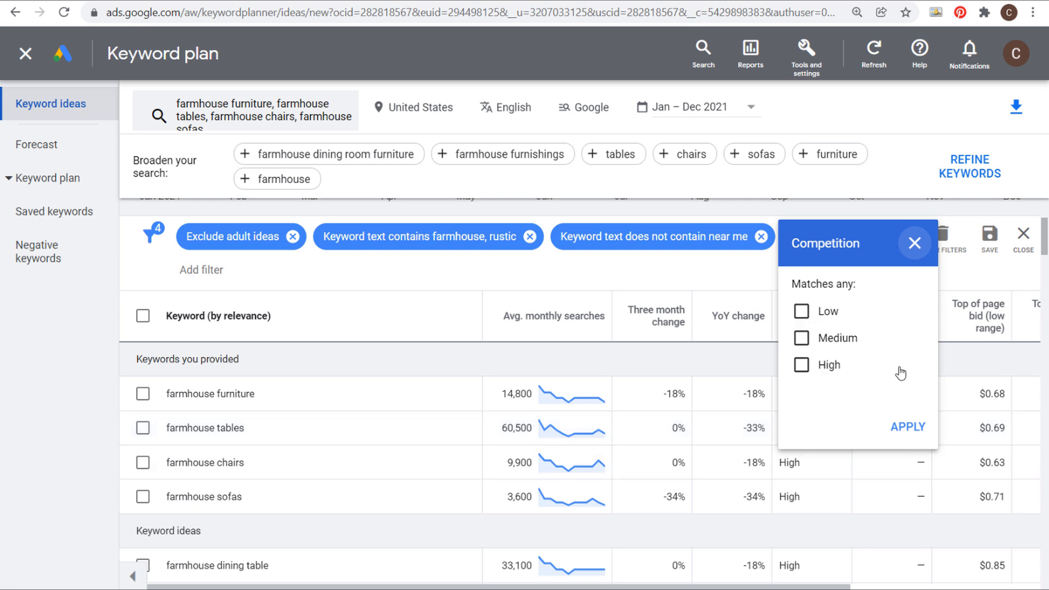
pyautogui.click(914, 245)
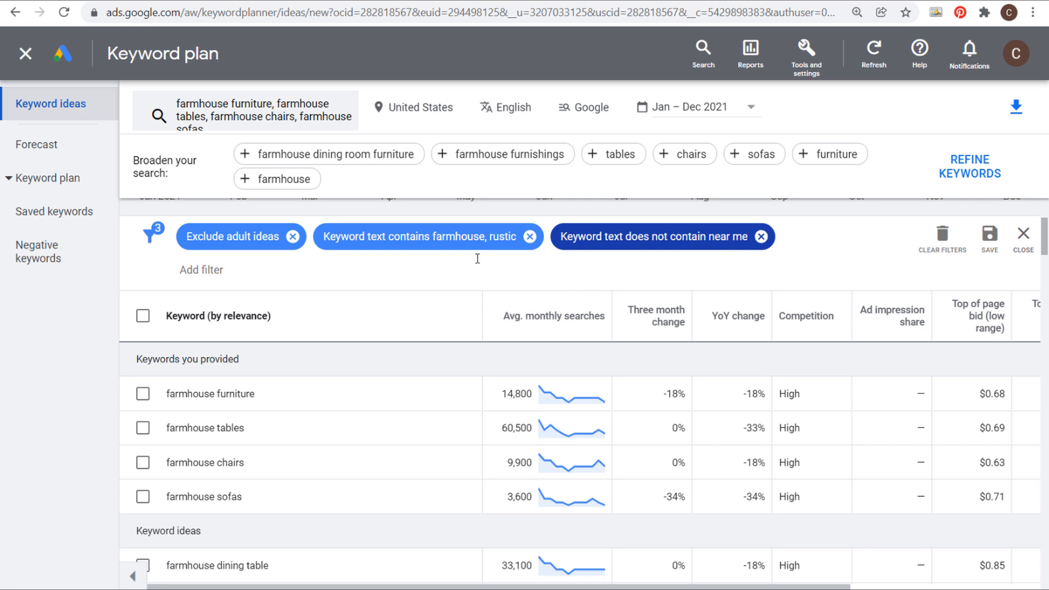
# - Review the Ad impression share column in the keyword table and inspect the Top of page bid (low range) filter without applying it
pyautogui.click(827, 259)
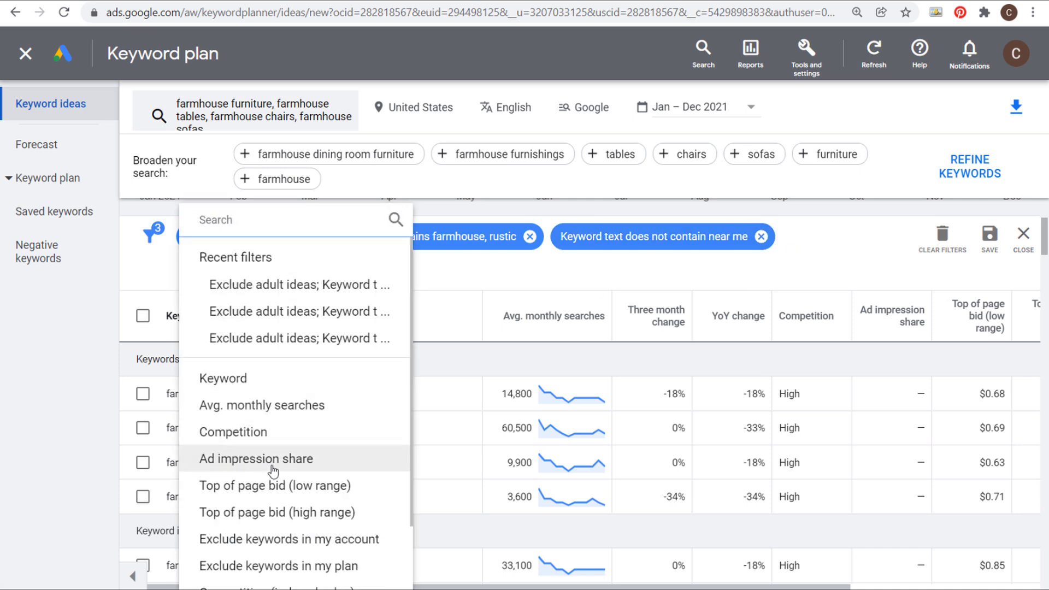
pyautogui.moveTo(921, 318)
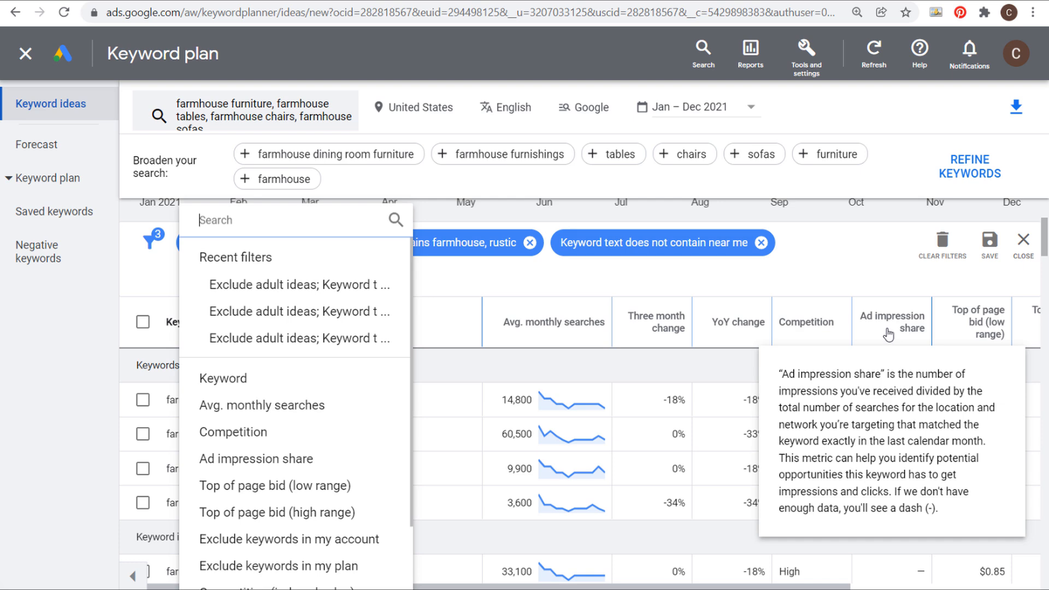
pyautogui.scroll(-5, 894, 459)
pyautogui.scroll(-5, 900, 445)
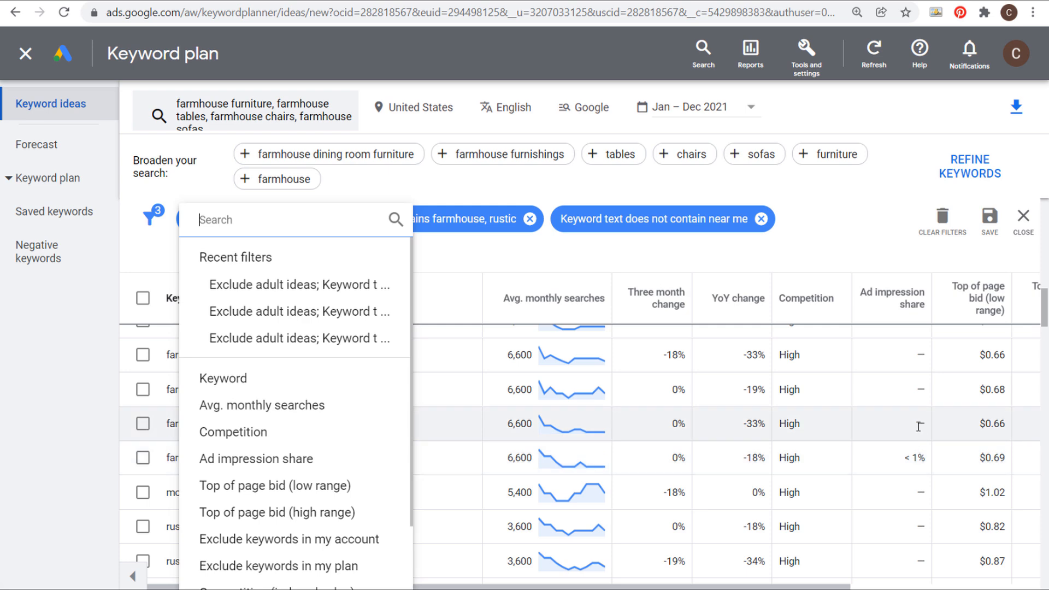
pyautogui.scroll(2, 921, 386)
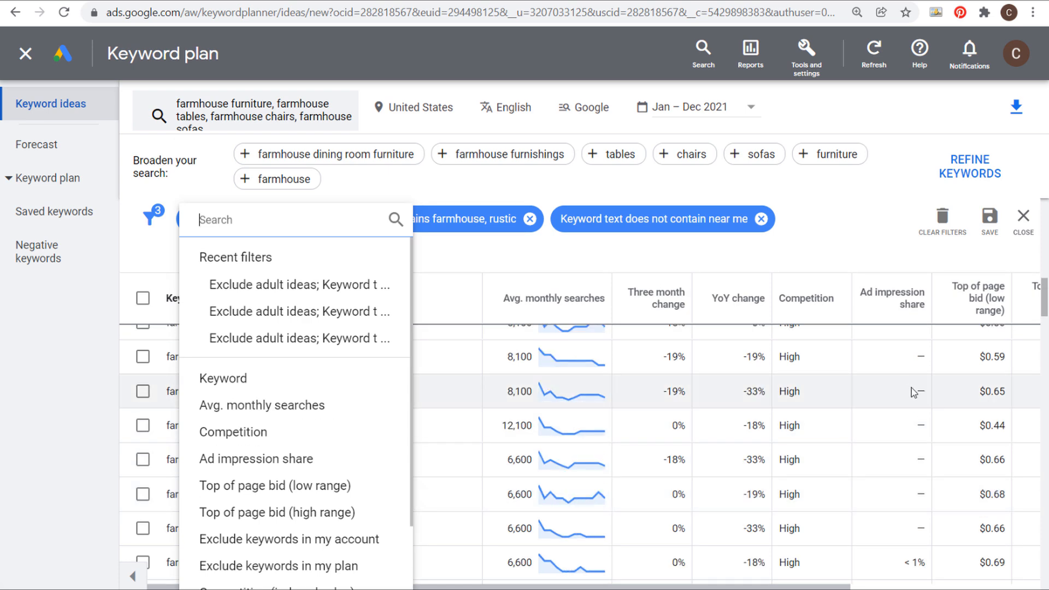
pyautogui.scroll(8, 919, 395)
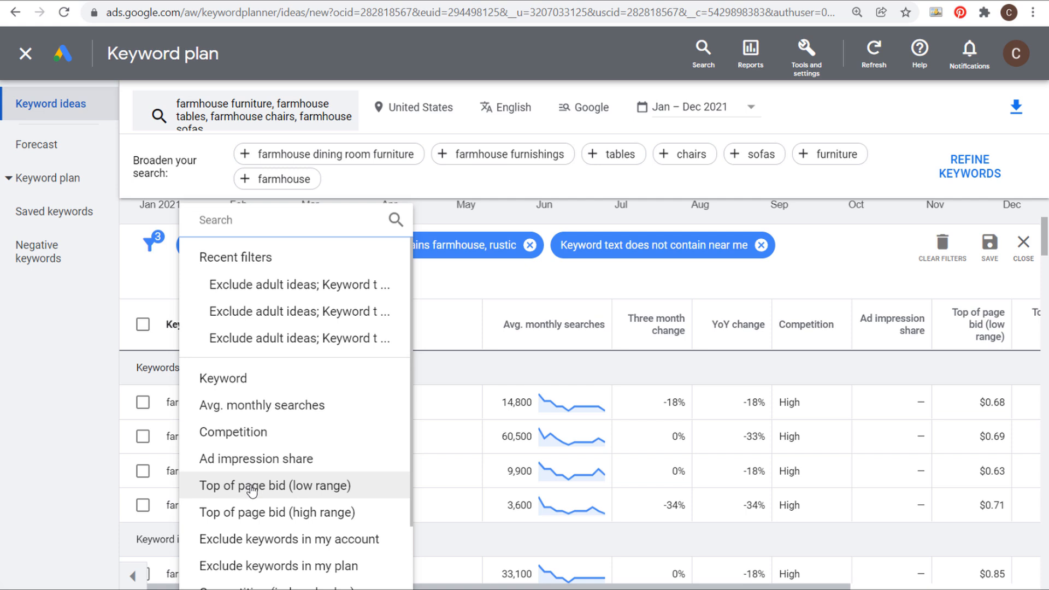
pyautogui.click(224, 490)
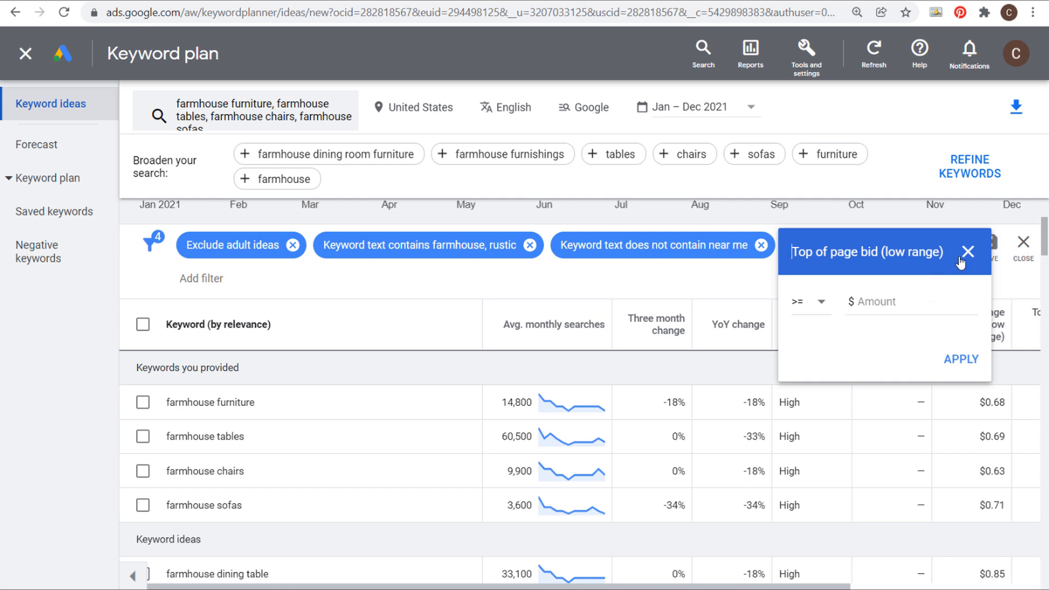
pyautogui.click(802, 249)
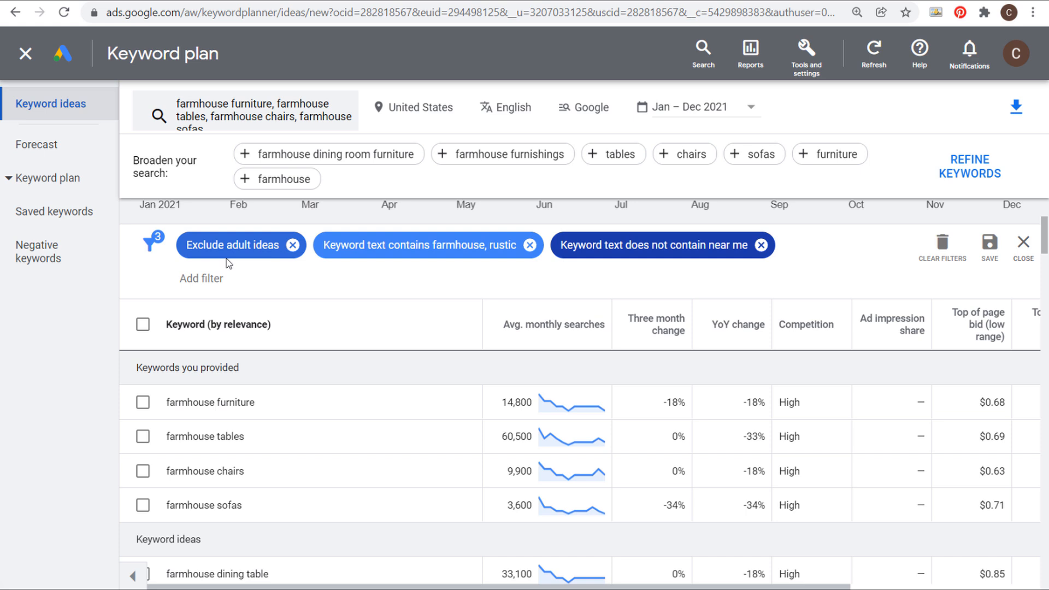
pyautogui.click(206, 279)
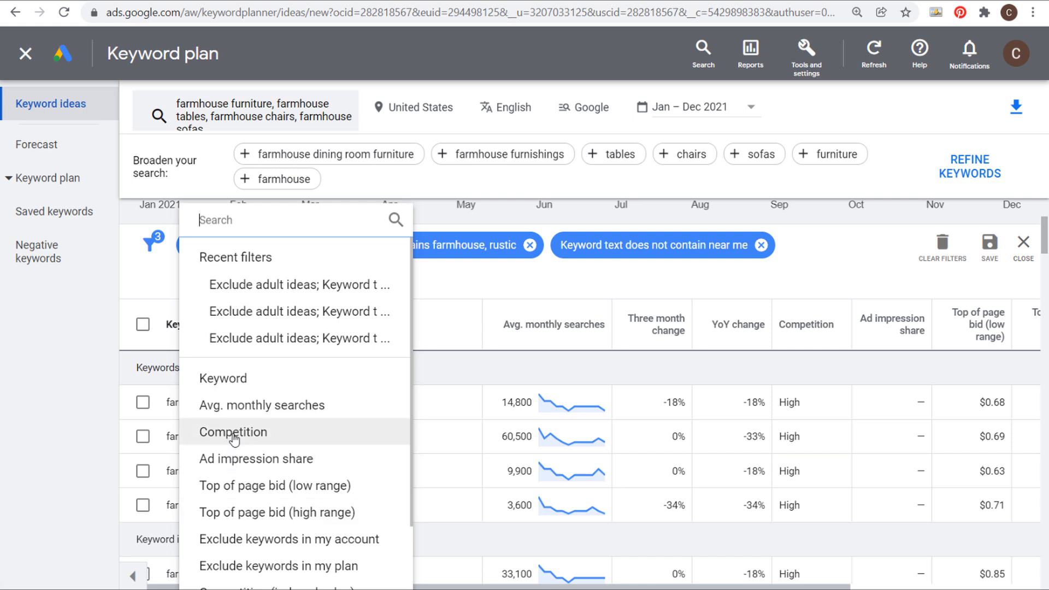
pyautogui.click(237, 407)
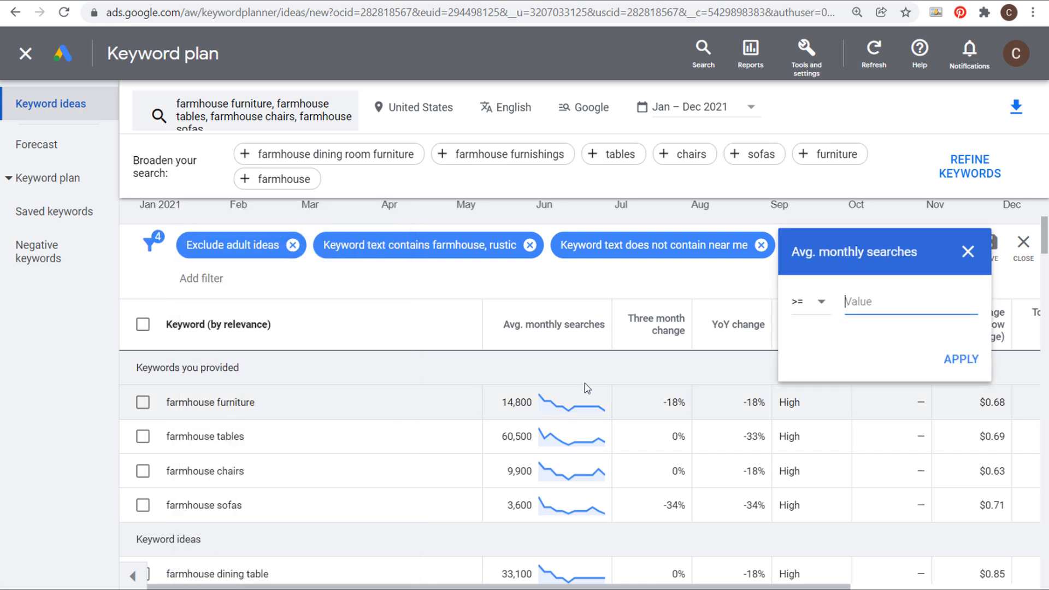
pyautogui.click(818, 306)
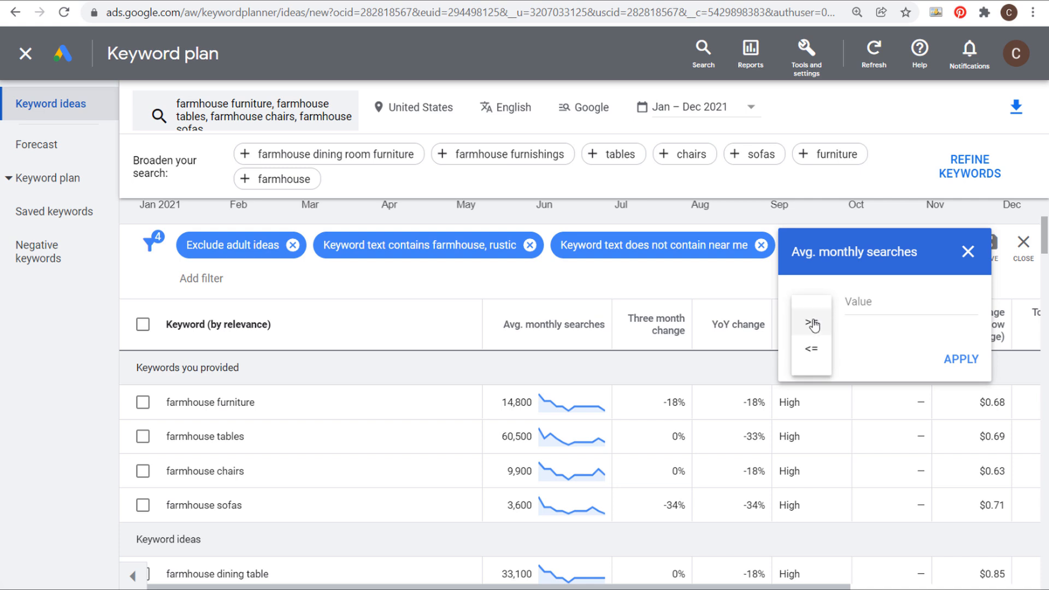
pyautogui.click(812, 325)
pyautogui.click(889, 306)
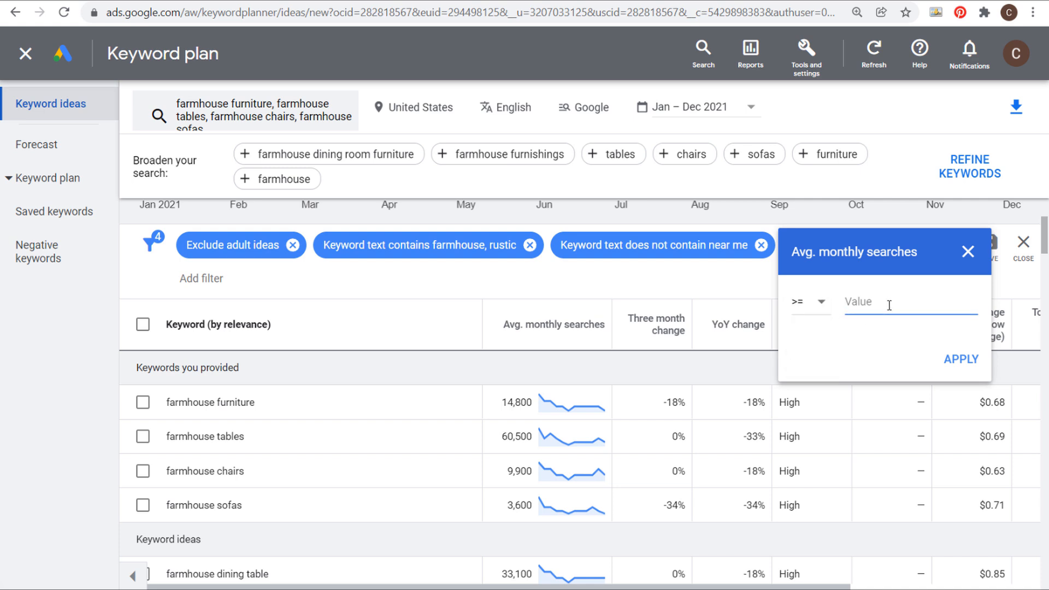
pyautogui.write('100')
pyautogui.click(890, 346)
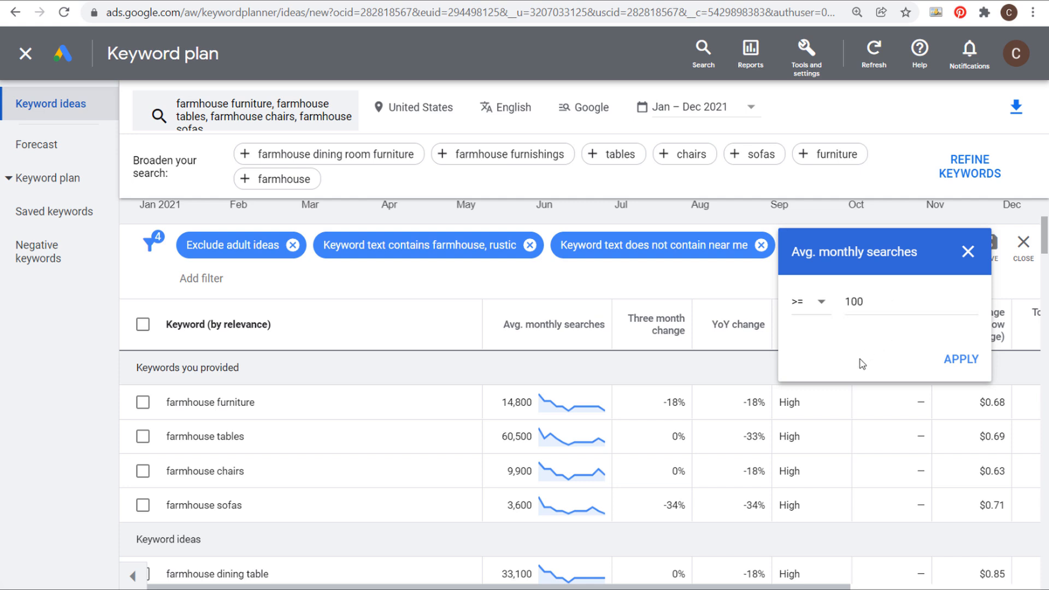
pyautogui.click(975, 250)
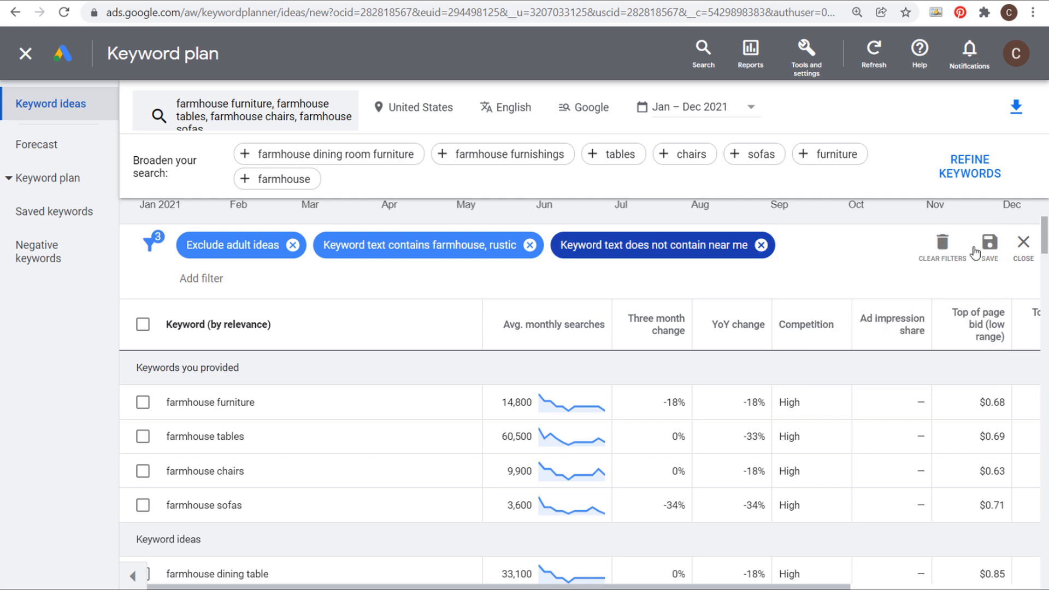
# - Sort the keyword ideas by average monthly searches in ascending order and examine the lowest-volume keywords
pyautogui.click(539, 298)
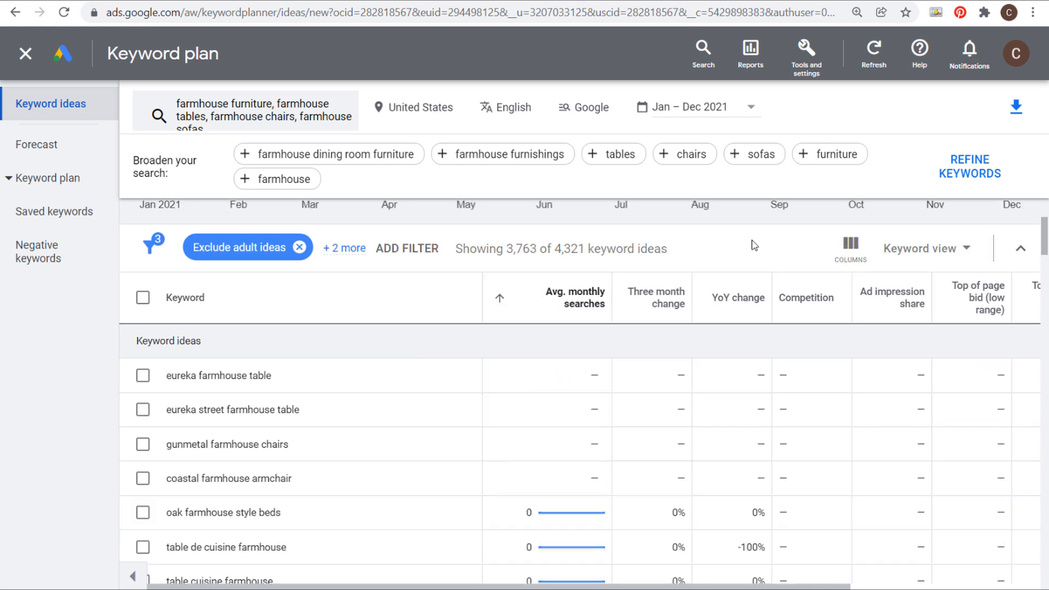
pyautogui.scroll(-2, 313, 375)
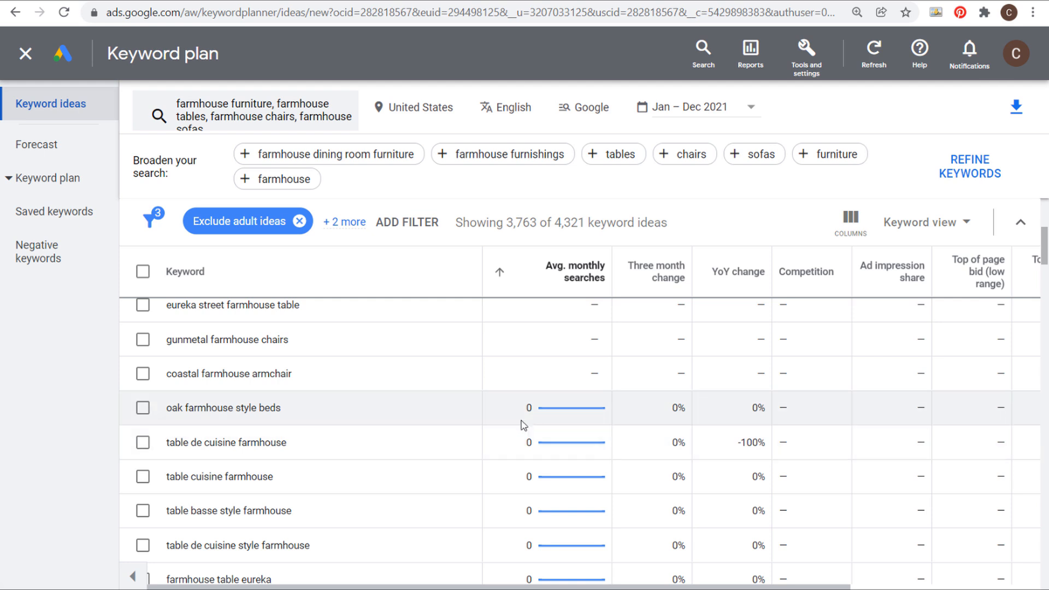
pyautogui.scroll(-2, 386, 409)
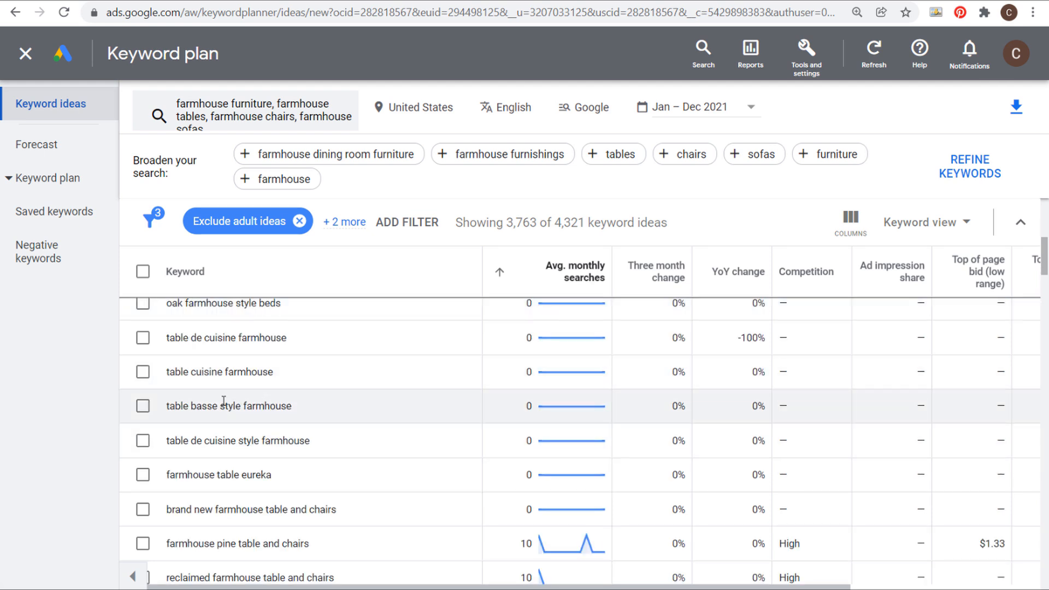
pyautogui.moveTo(165, 374); pyautogui.dragTo(336, 381)
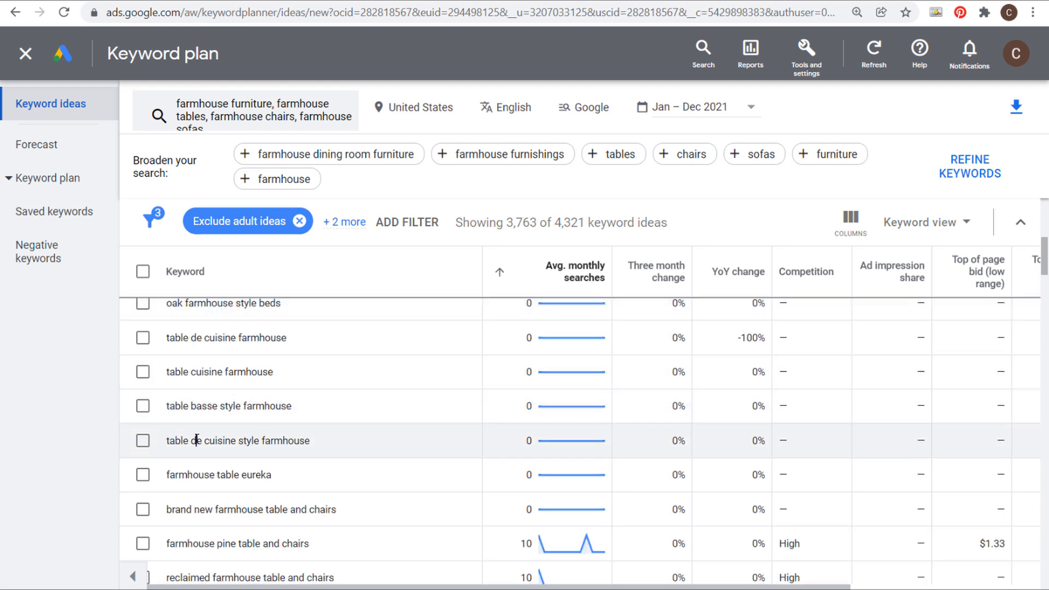
pyautogui.click(197, 441)
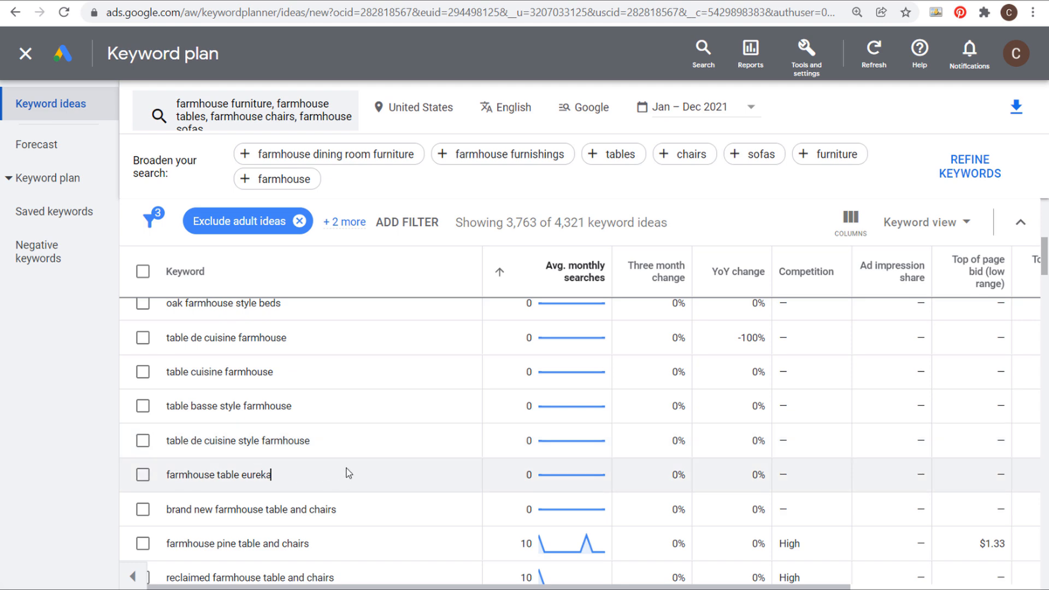
pyautogui.scroll(-2, 355, 461)
pyautogui.scroll(4, 363, 435)
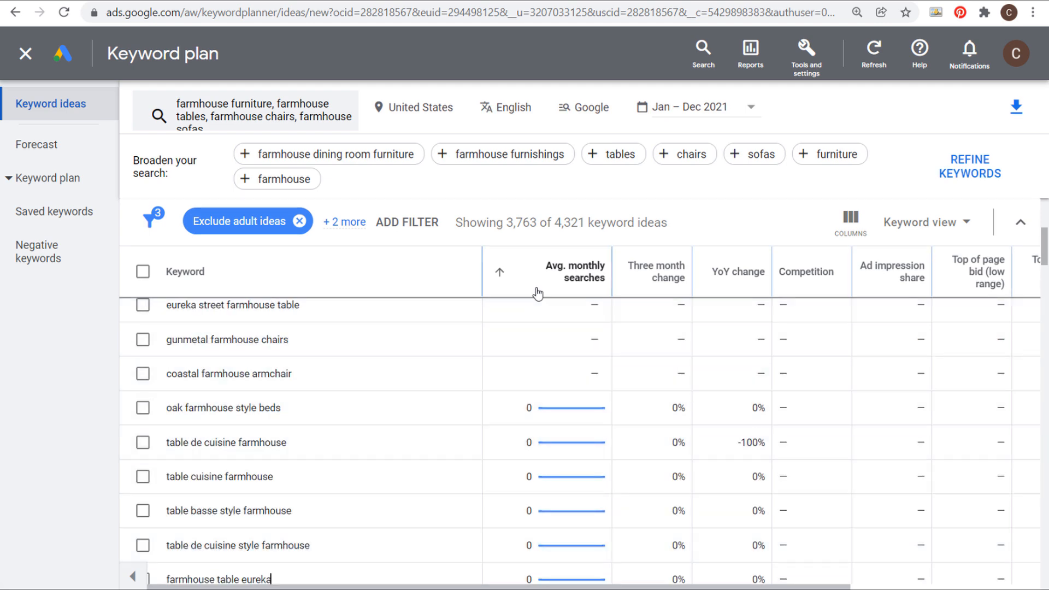
# - Sort the keyword ideas by descending average monthly searches and apply a filter for average monthly searches >= 100
pyautogui.click(537, 278)
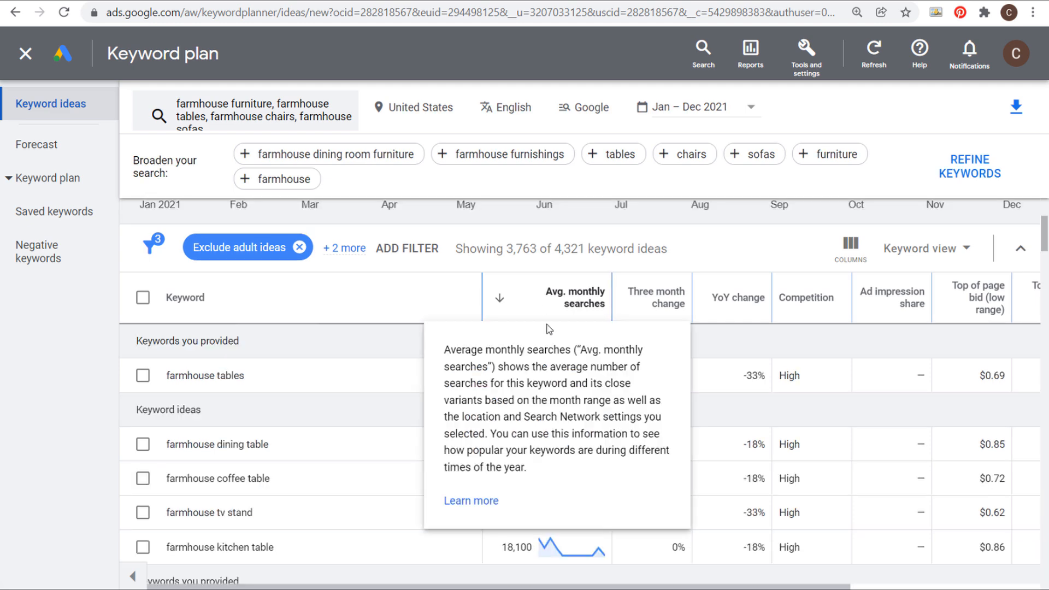
pyautogui.click(409, 248)
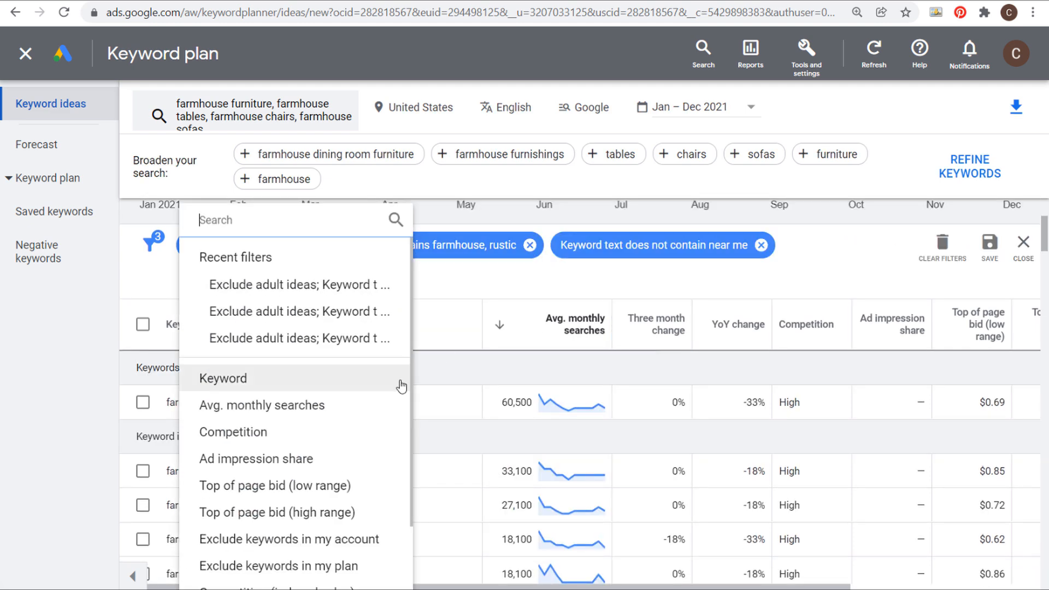
pyautogui.click(300, 403)
pyautogui.write('100')
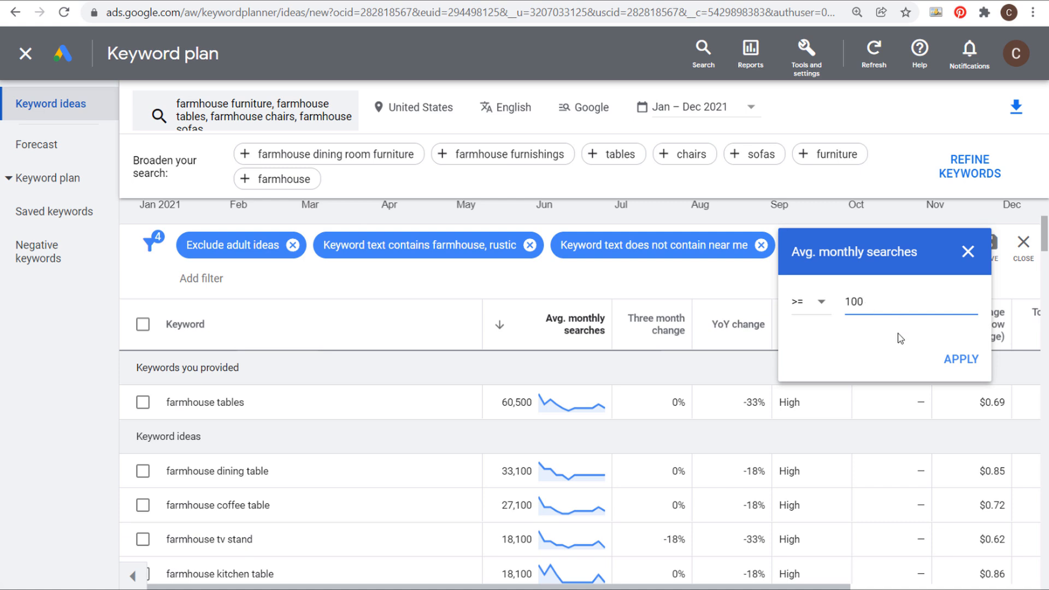
pyautogui.click(967, 363)
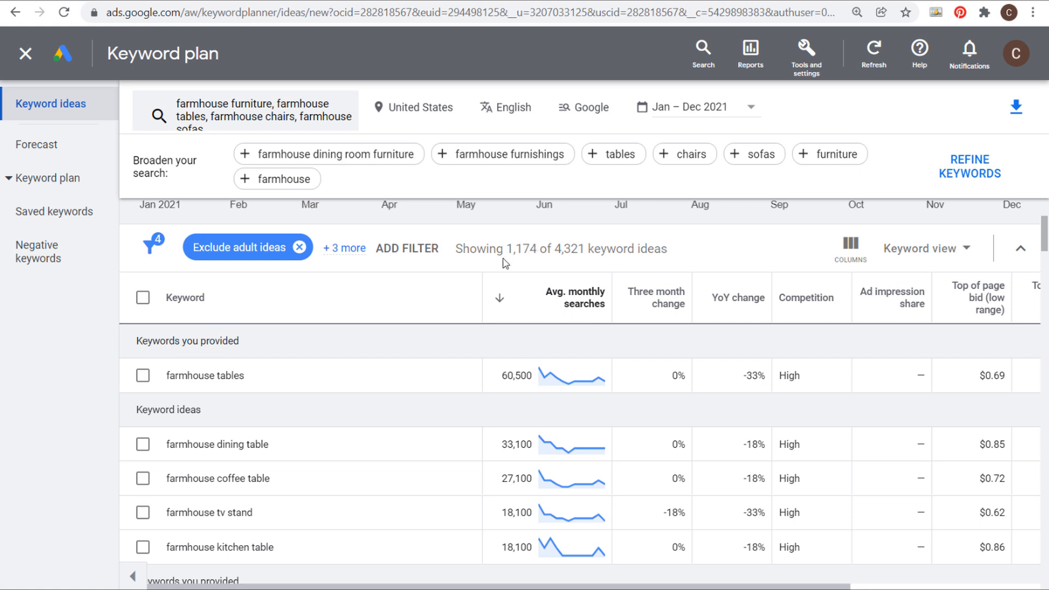
pyautogui.click(409, 251)
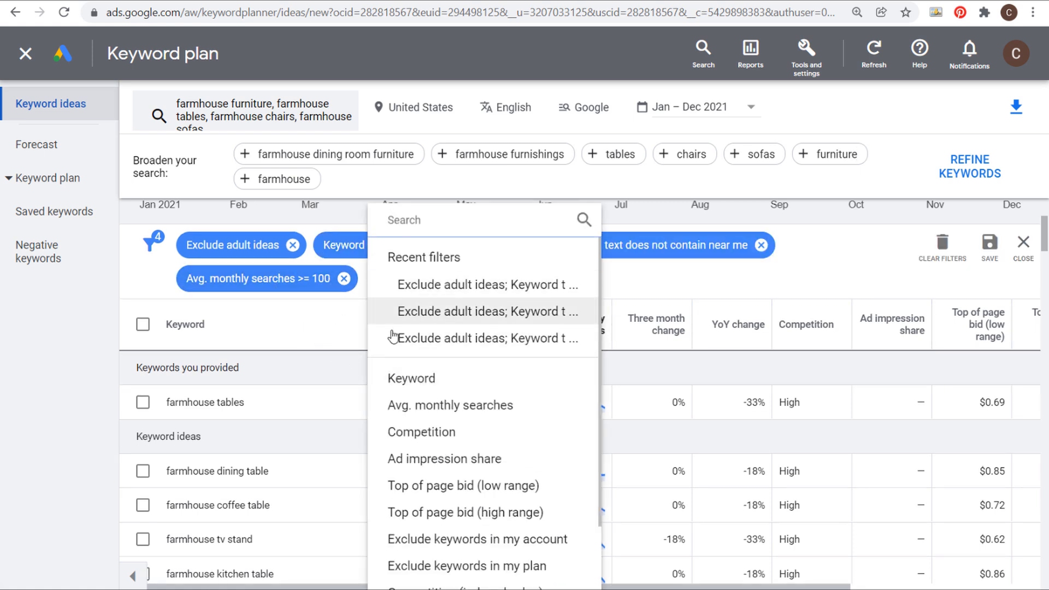
pyautogui.click(439, 406)
pyautogui.click(402, 348)
pyautogui.click(393, 385)
pyautogui.click(479, 335)
pyautogui.write('1000')
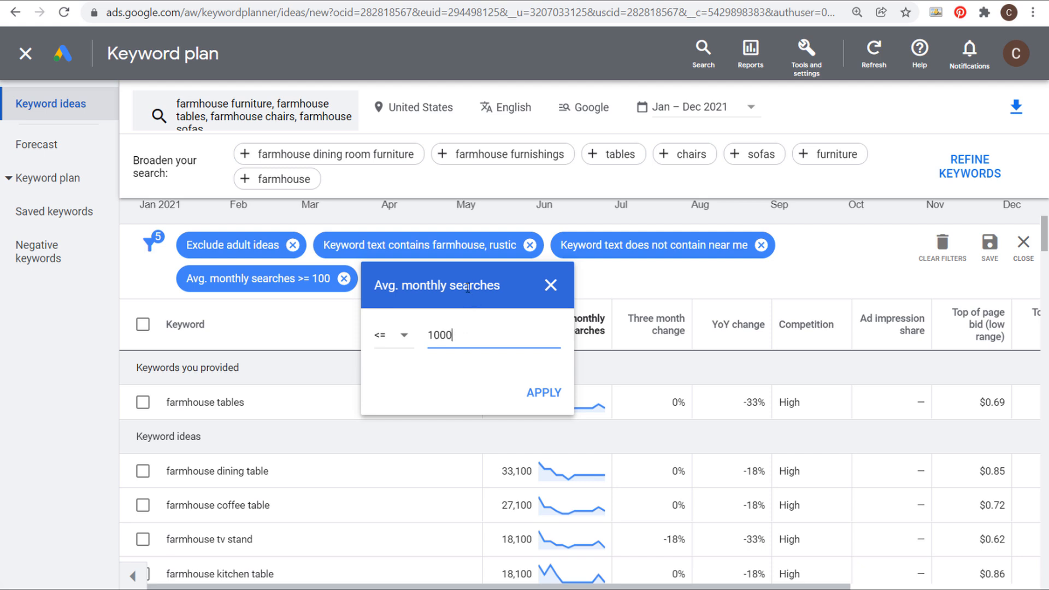
pyautogui.click(550, 285)
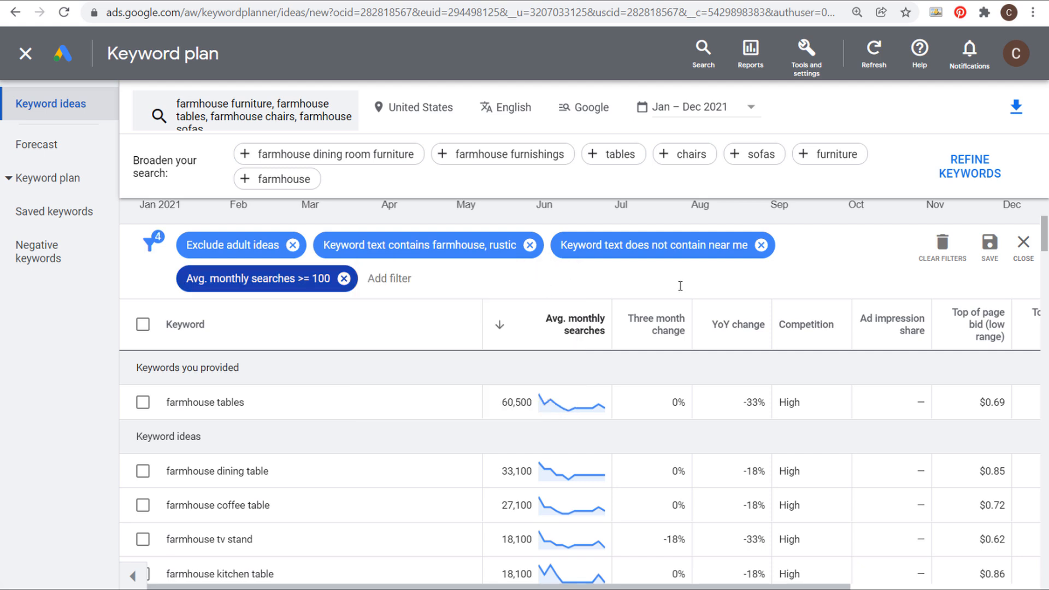
pyautogui.click(878, 173)
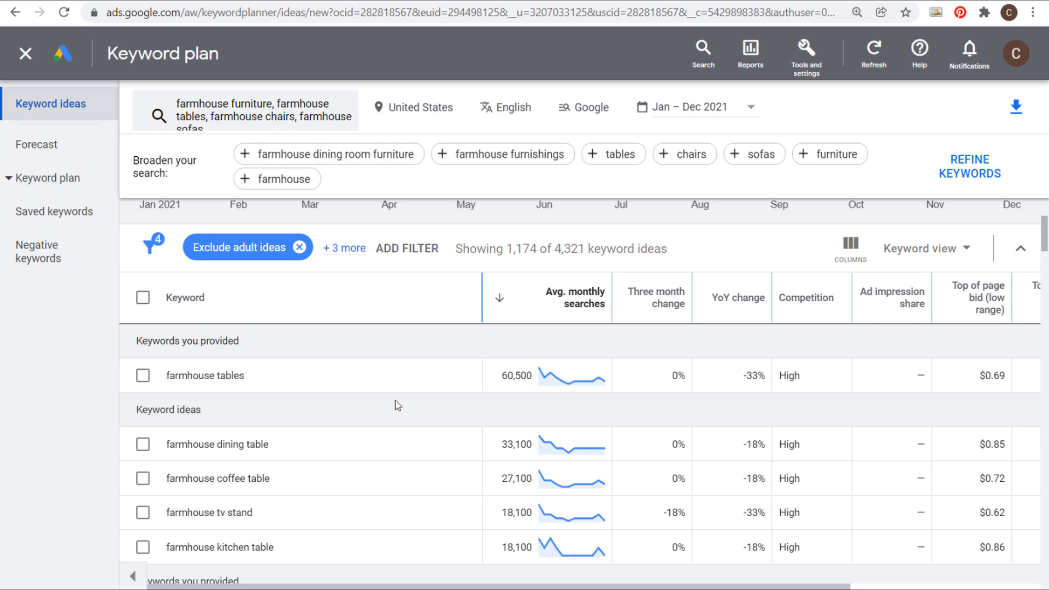
# - Look at the Google Sheets download options for the filtered keyword ideas and cancel the download
pyautogui.scroll(-10, 396, 427)
pyautogui.scroll(5, 375, 448)
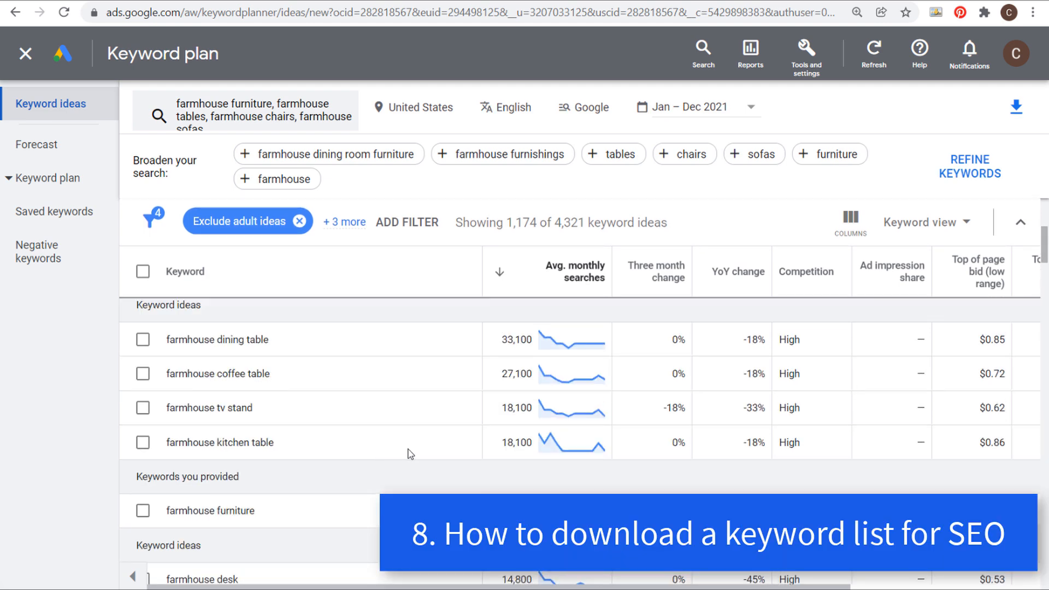
pyautogui.click(1014, 108)
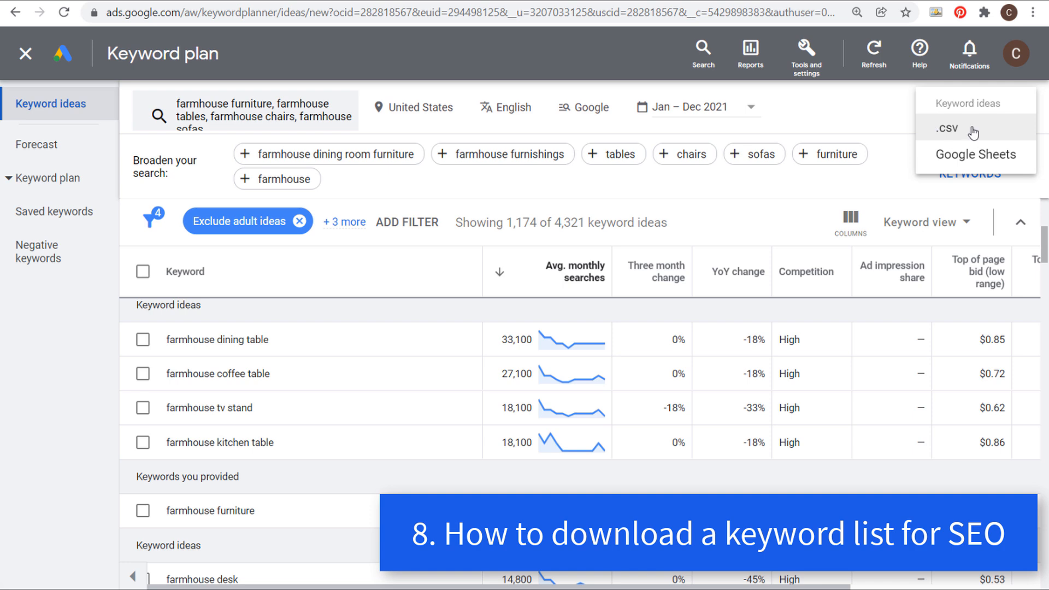
pyautogui.click(950, 156)
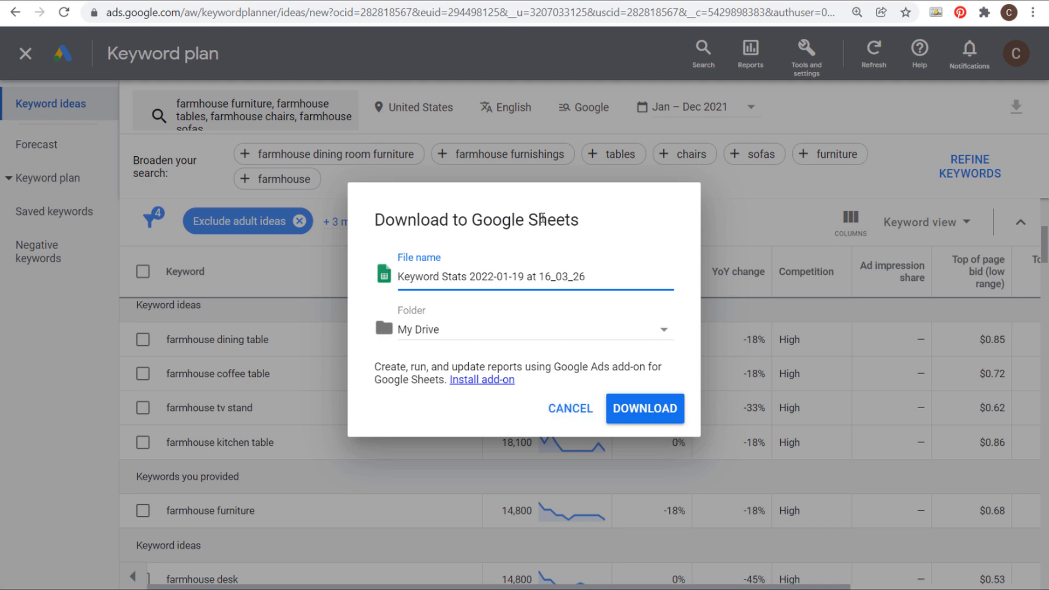
pyautogui.click(581, 421)
# - Download the filtered keyword ideas as a .csv file
pyautogui.click(1020, 107)
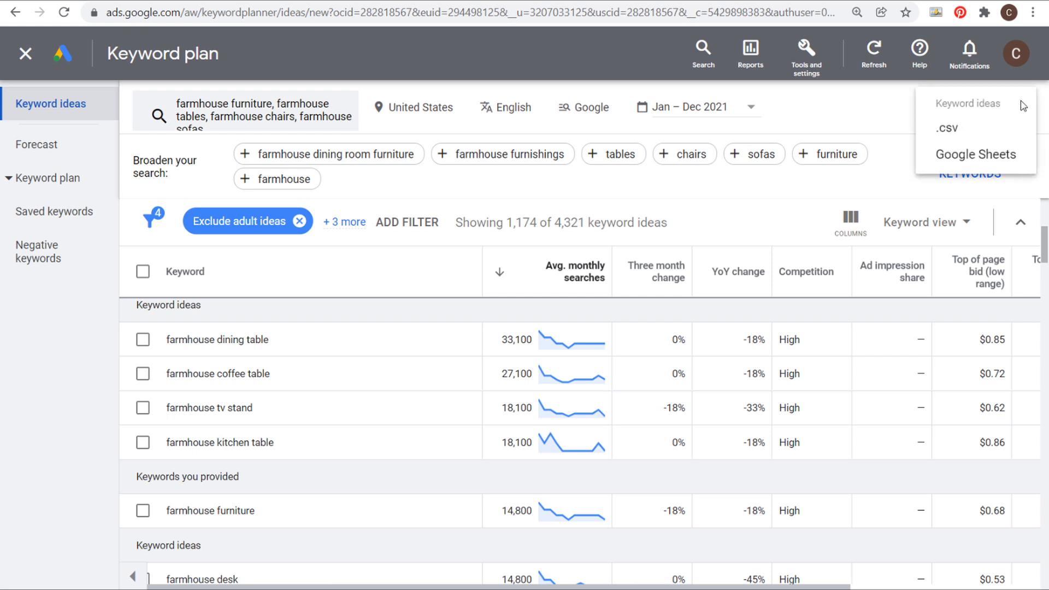
pyautogui.click(975, 130)
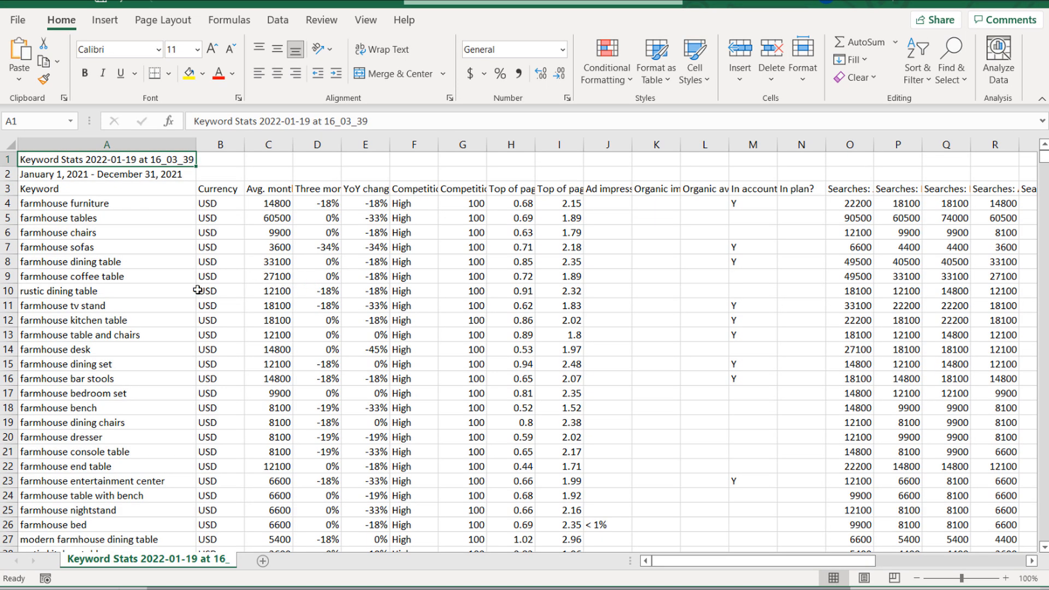
# - Review the keyword, average monthly searches, three month change and YoY change columns in the exported keyword spreadsheet
pyautogui.moveTo(58, 203); pyautogui.dragTo(82, 404)
pyautogui.scroll(-3, 82, 400)
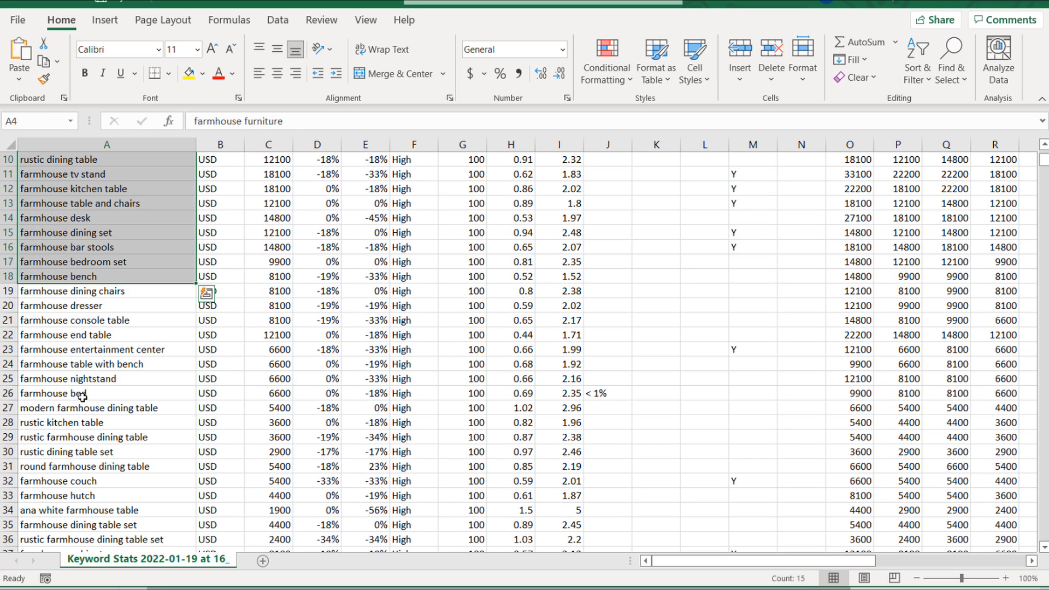
pyautogui.scroll(-5, 82, 400)
pyautogui.moveTo(270, 203); pyautogui.dragTo(293, 408)
pyautogui.scroll(4, 335, 348)
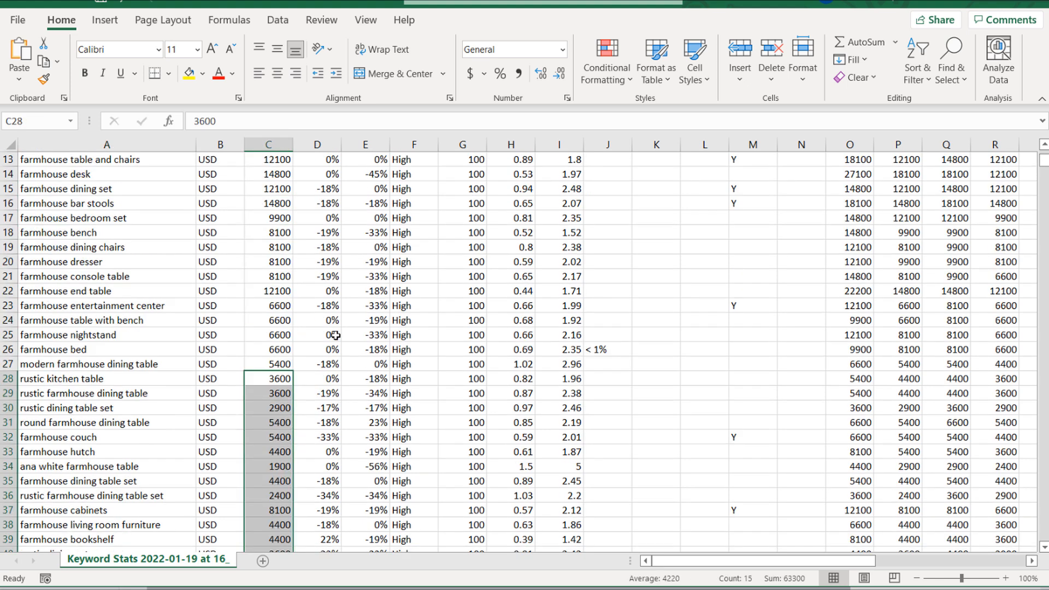
pyautogui.scroll(4, 335, 348)
pyautogui.click(320, 188)
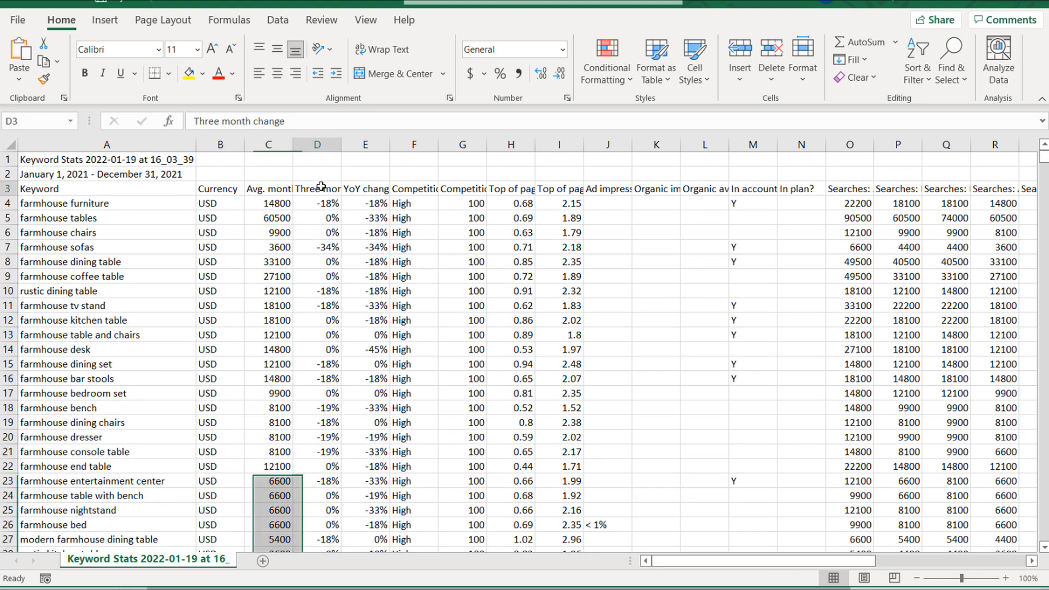
pyautogui.click(355, 191)
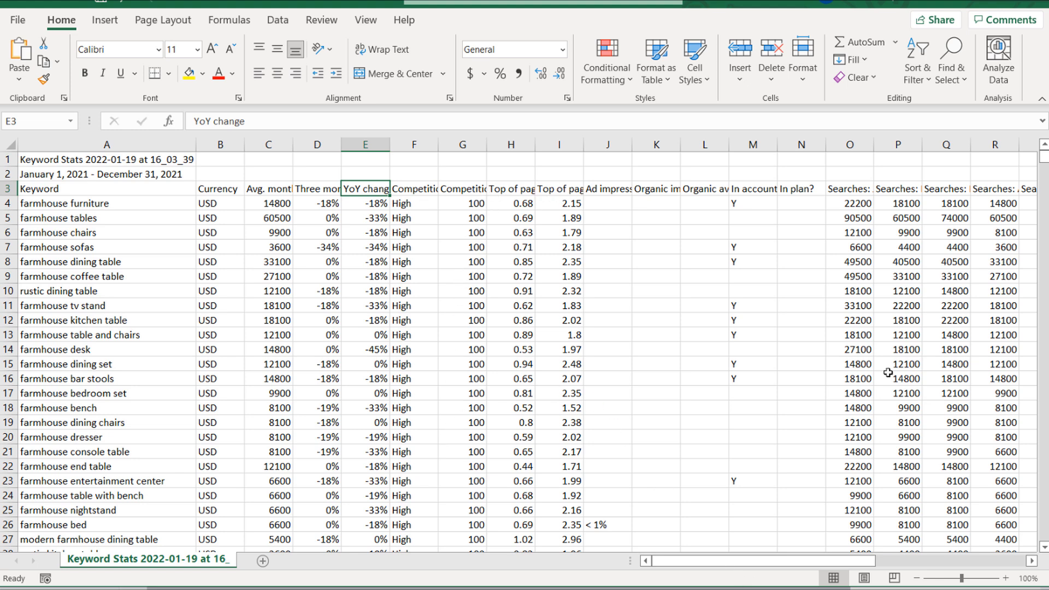
# - Widen the January 2021 and February 2021 search columns to fit their headers
pyautogui.doubleClick(874, 145)
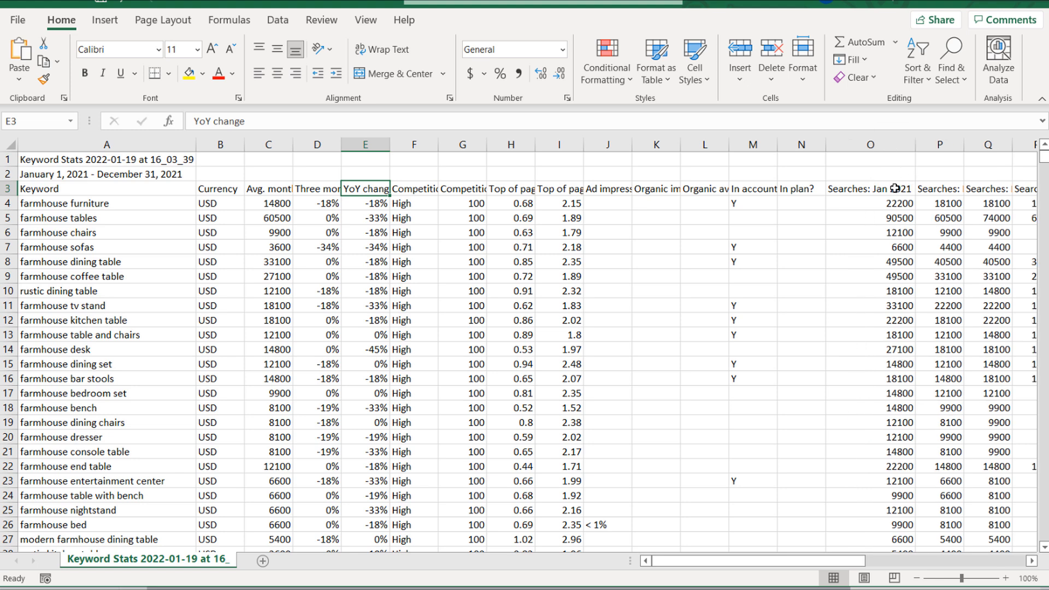
pyautogui.doubleClick(963, 144)
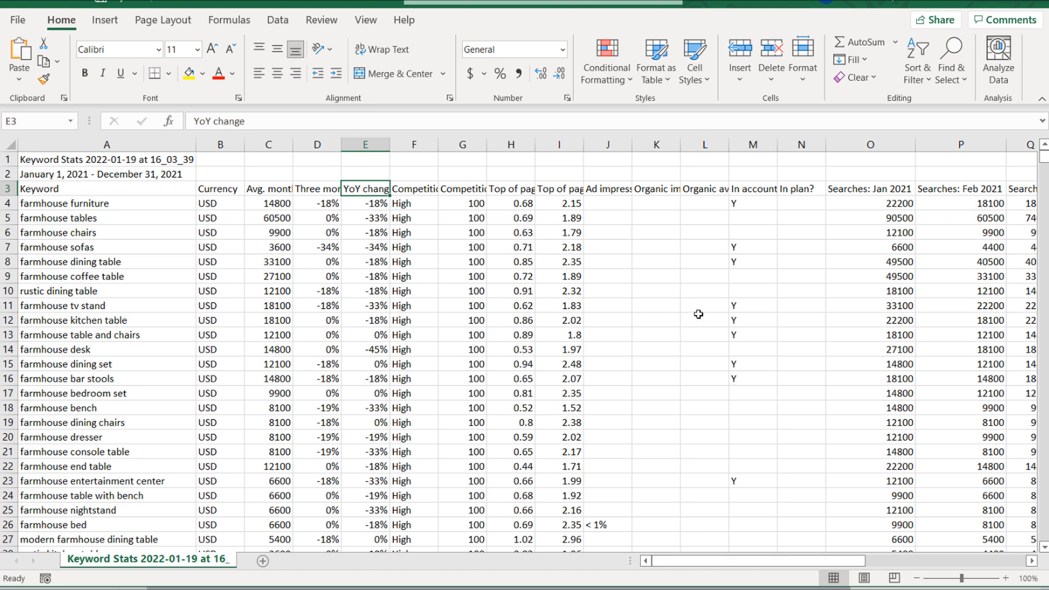
# - Examine lower-volume keywords around rows 289 to 315, such as farmhouse filing cabinet, trunk coffee table, style cabinets and twin bed
pyautogui.scroll(-20, 232, 358)
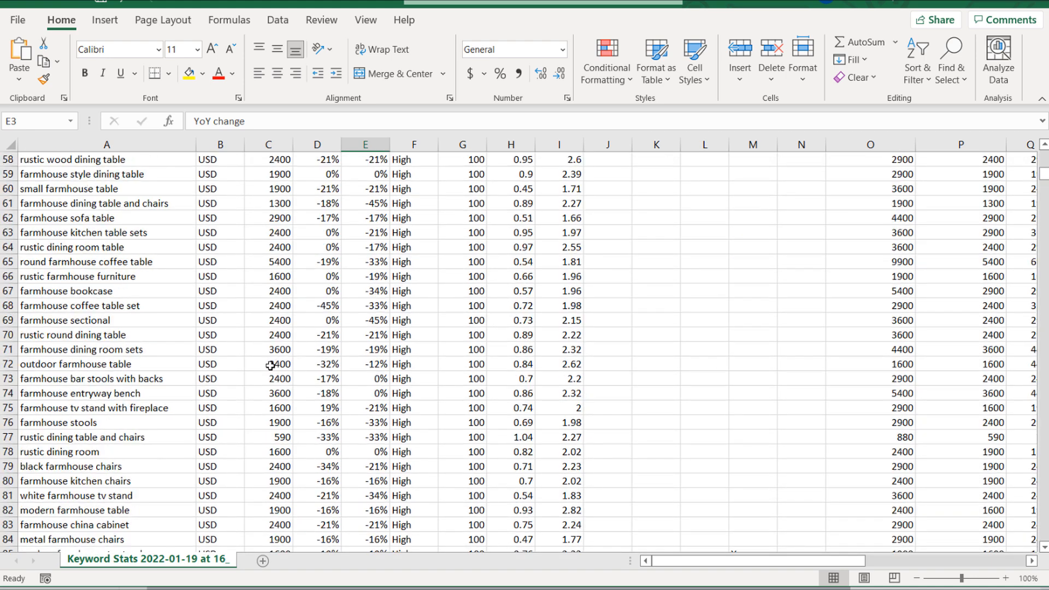
pyautogui.scroll(-20, 252, 388)
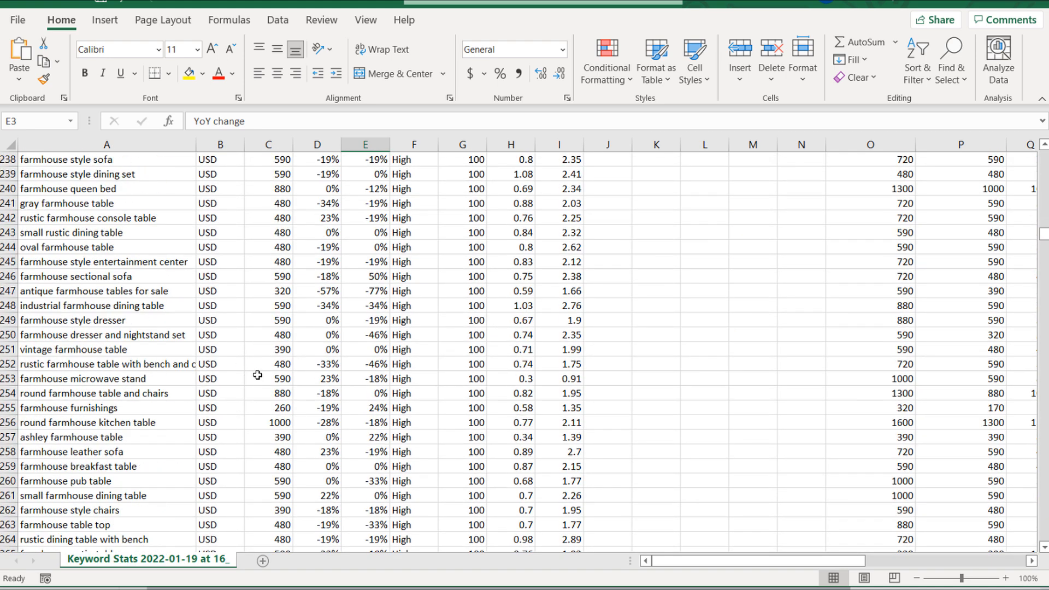
pyautogui.scroll(-6, 266, 356)
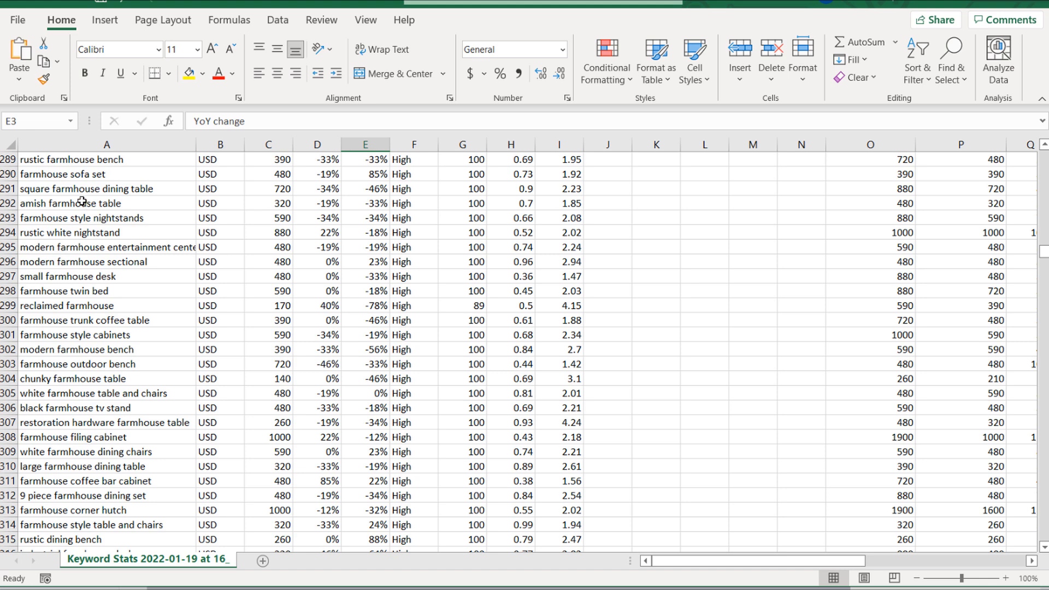
pyautogui.click(51, 437)
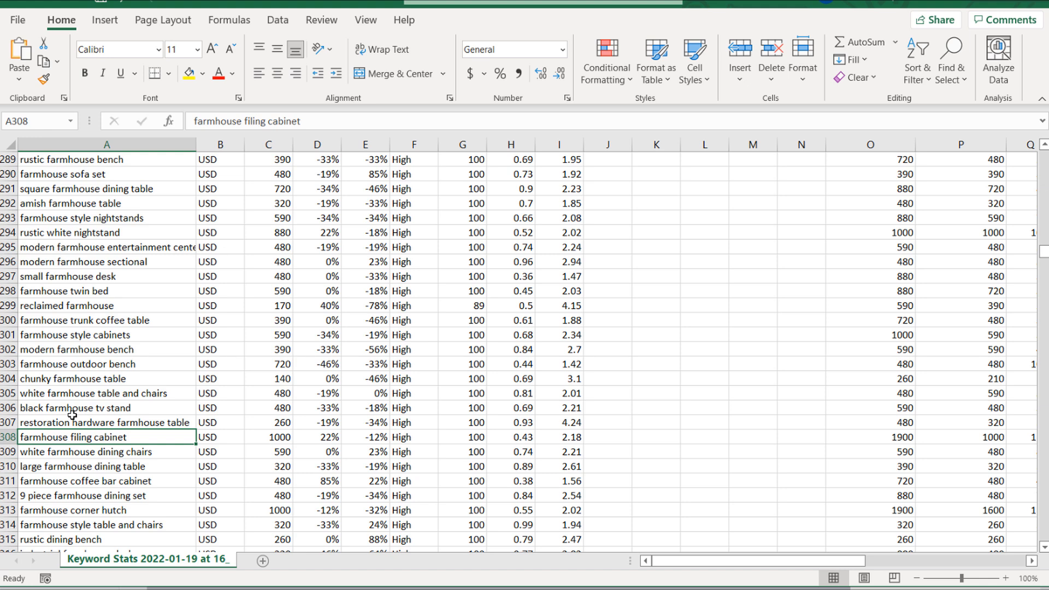
pyautogui.click(54, 323)
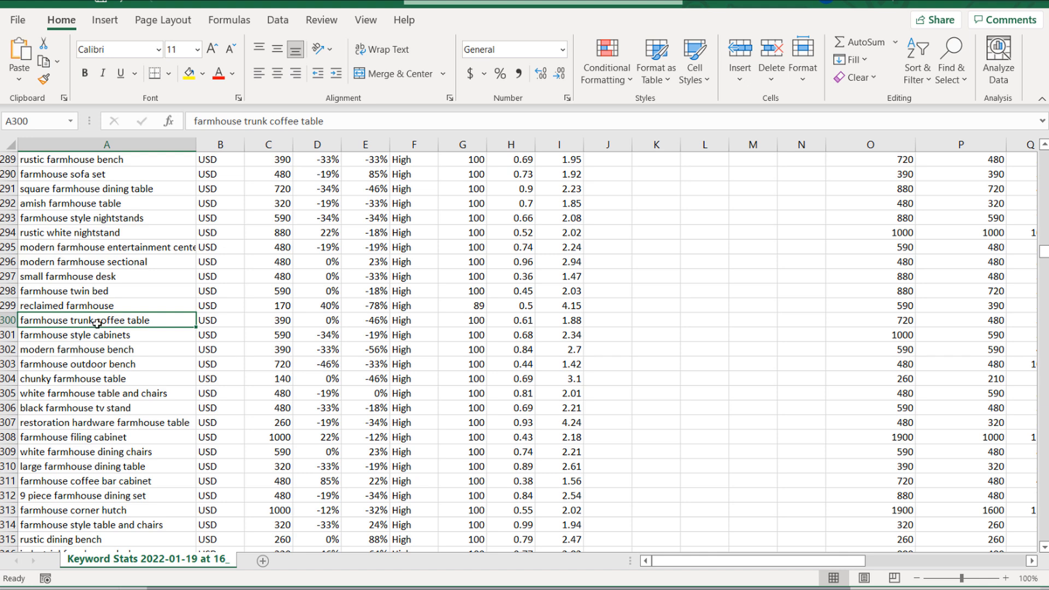
pyautogui.click(121, 335)
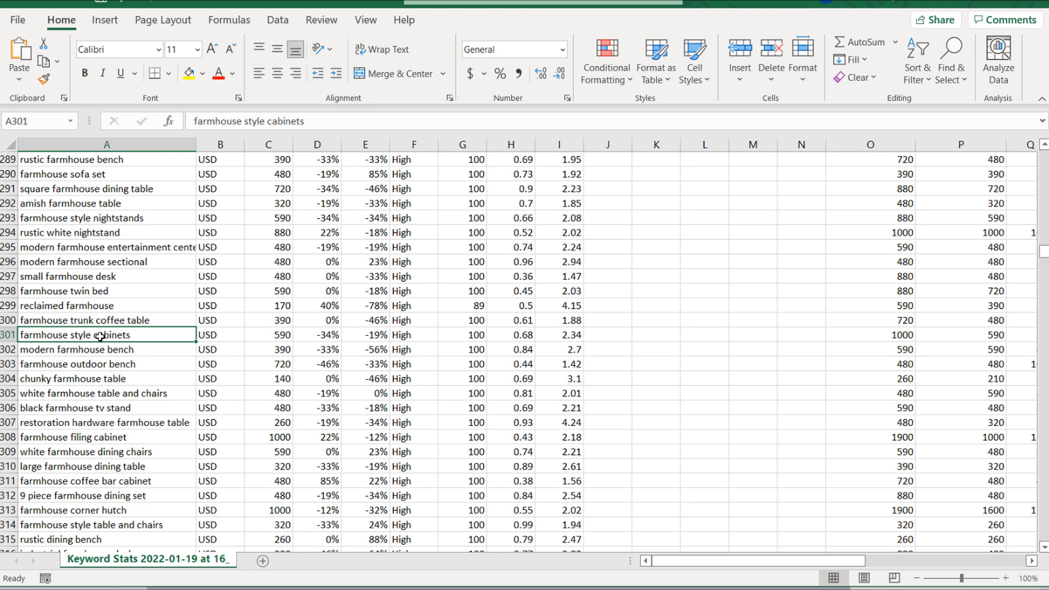
pyautogui.click(96, 293)
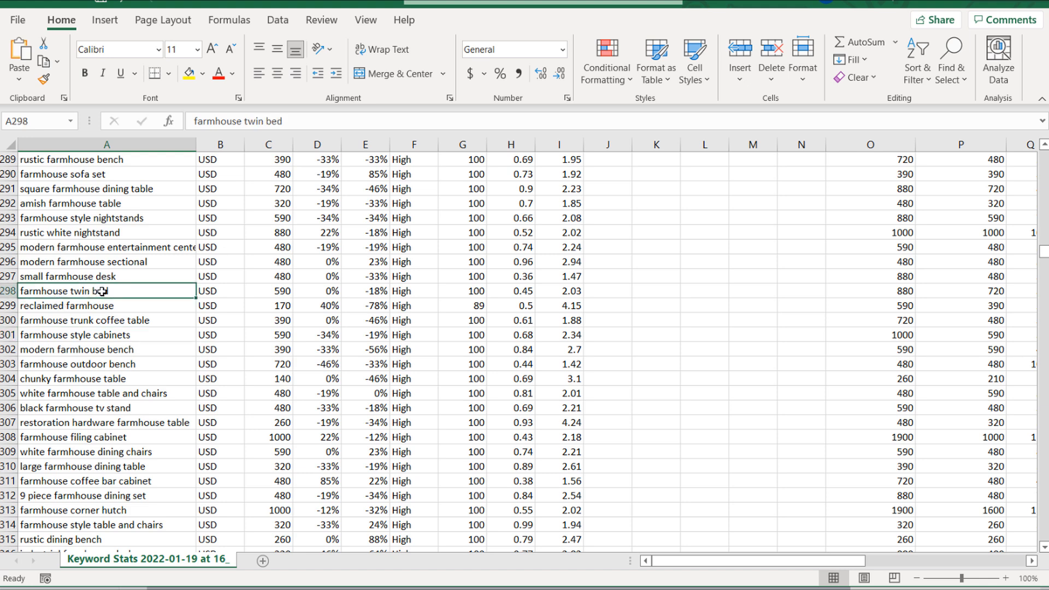
pyautogui.click(269, 289)
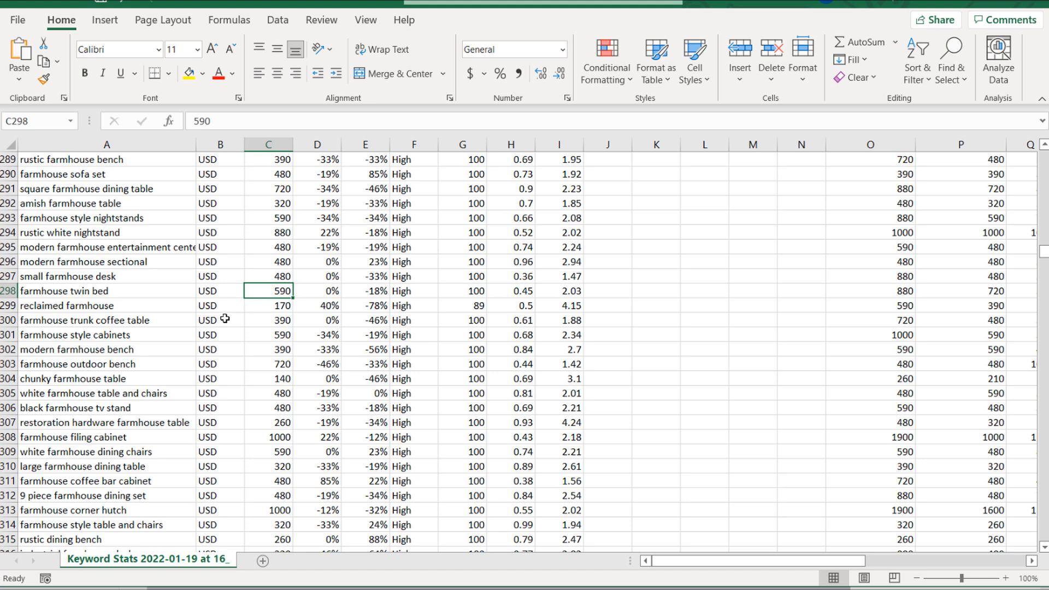
# - Examine the keywords in rows 325 to 351, including farmhouse linen cabinet, farmhouse display cabinet and rustic farmhouse entryway bench
pyautogui.scroll(-5, 121, 306)
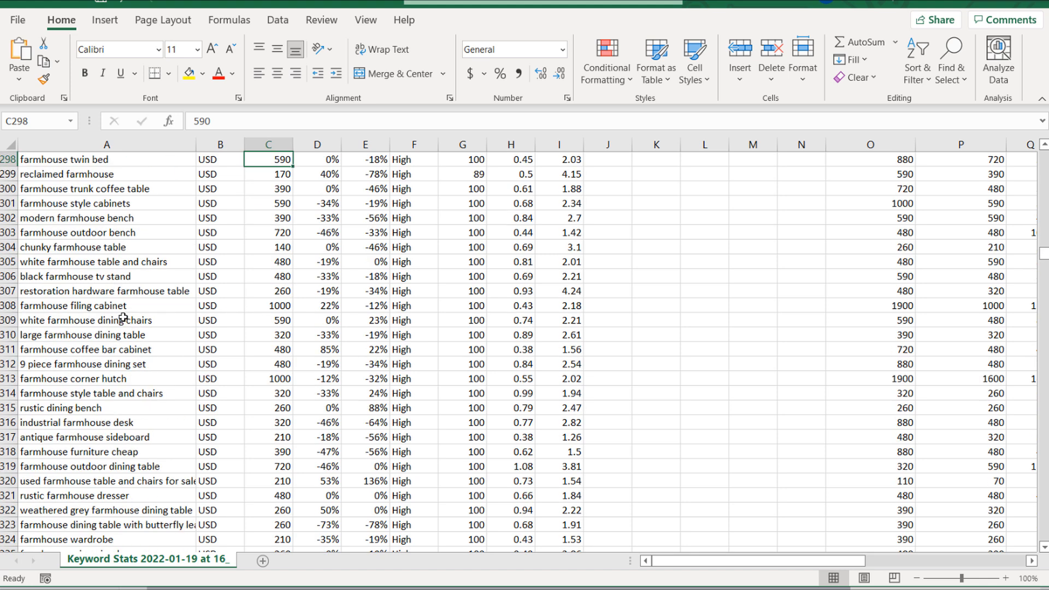
pyautogui.scroll(-7, 116, 283)
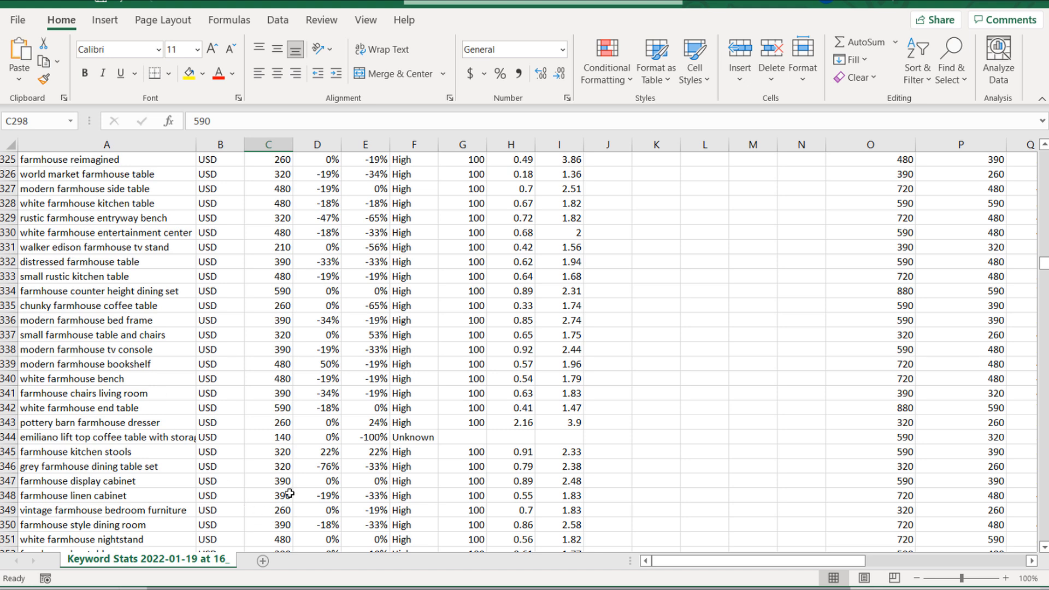
pyautogui.moveTo(282, 496); pyautogui.dragTo(143, 491)
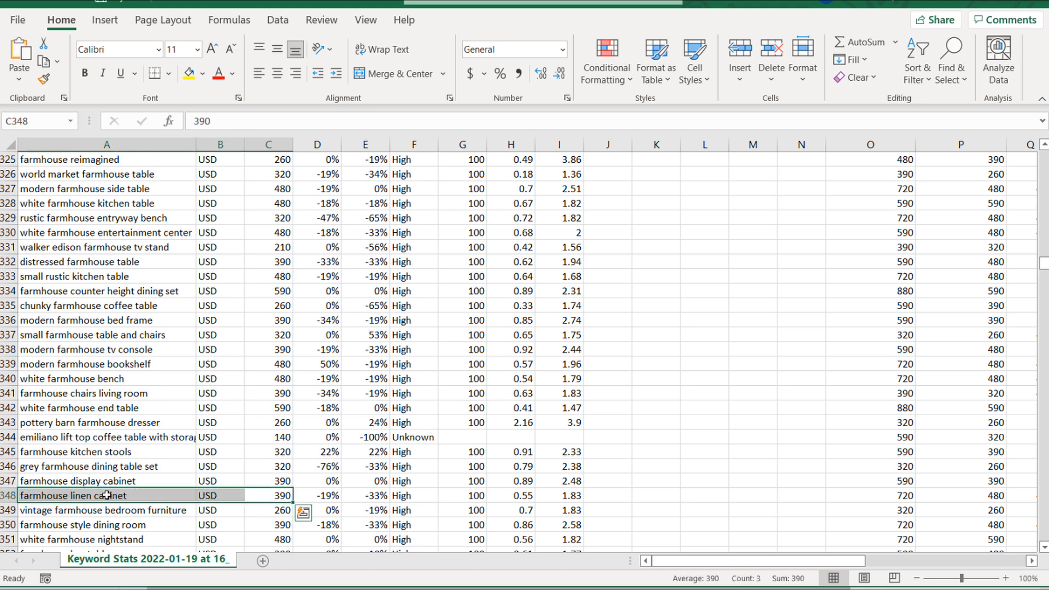
pyautogui.click(78, 482)
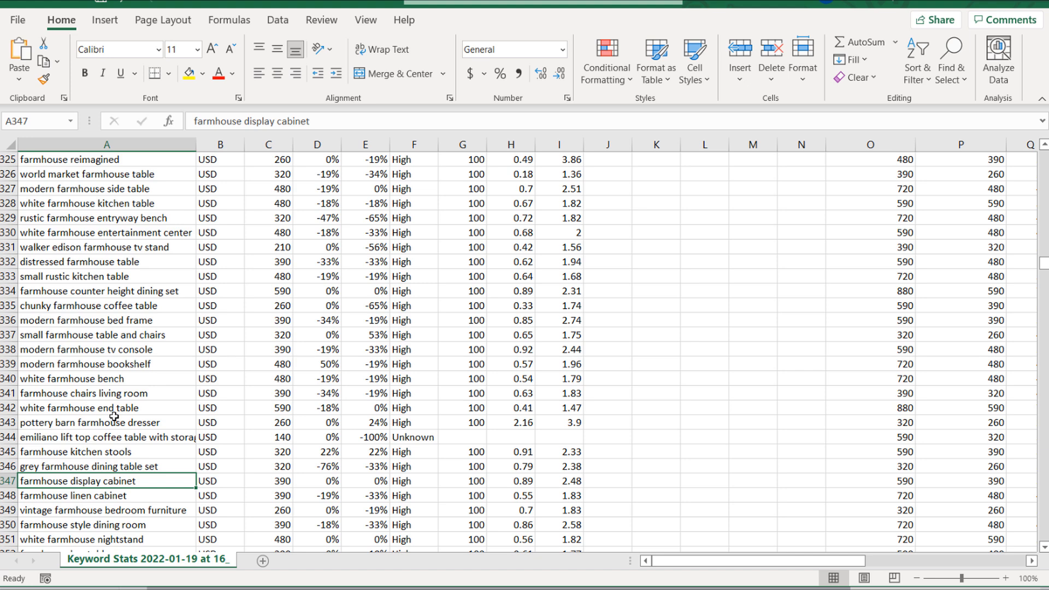
pyautogui.click(47, 218)
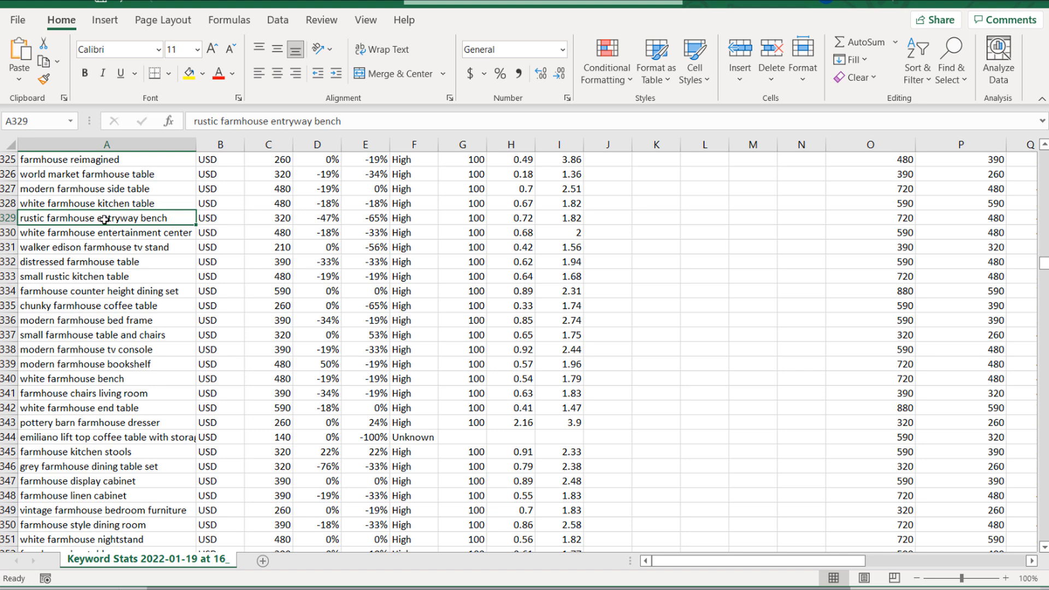
# - Examine farmhouse bar table, farmhouse chest, farmhouse liquor cabinet and white farmhouse cabinet, and skim the keywords further down the list
pyautogui.scroll(-2, 109, 317)
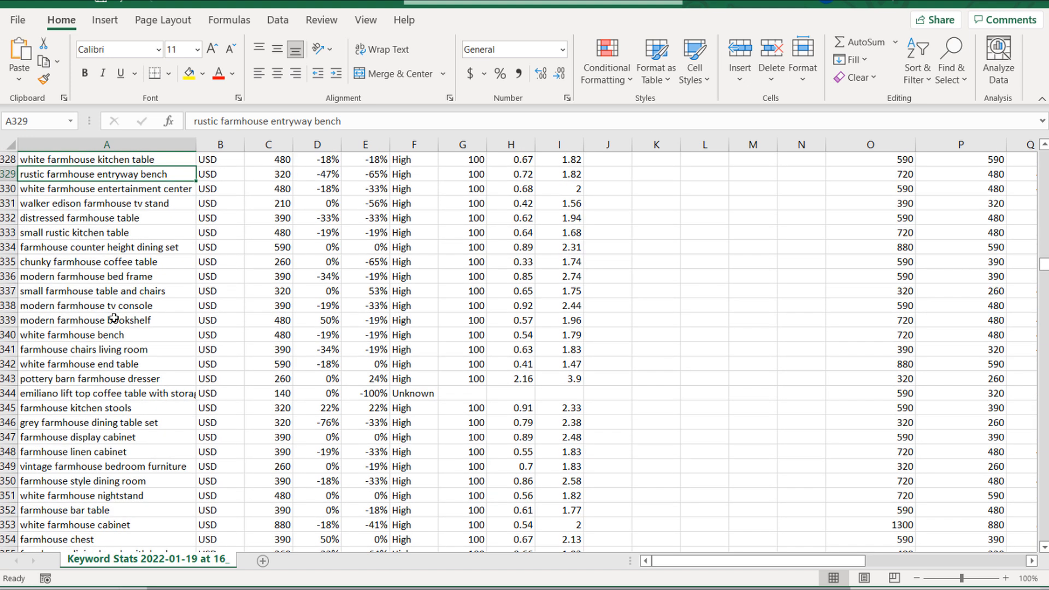
pyautogui.scroll(-3, 113, 318)
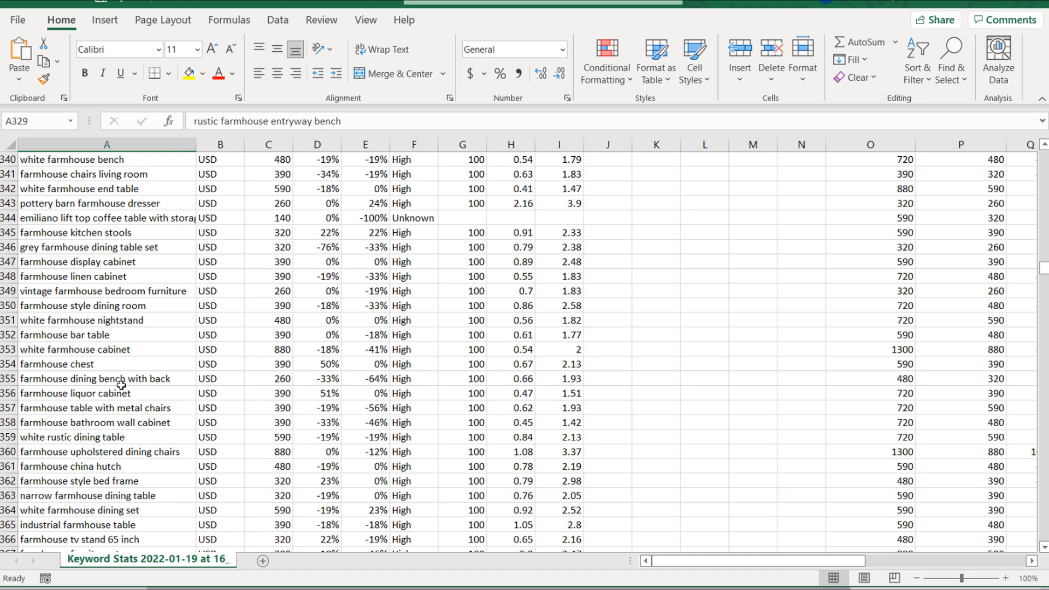
pyautogui.click(120, 335)
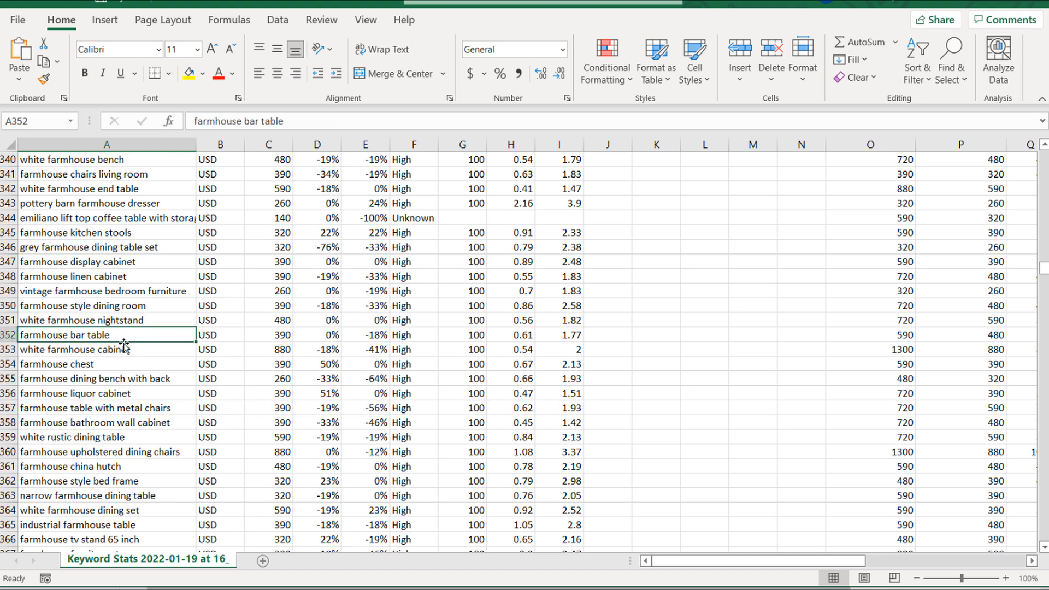
pyautogui.click(116, 364)
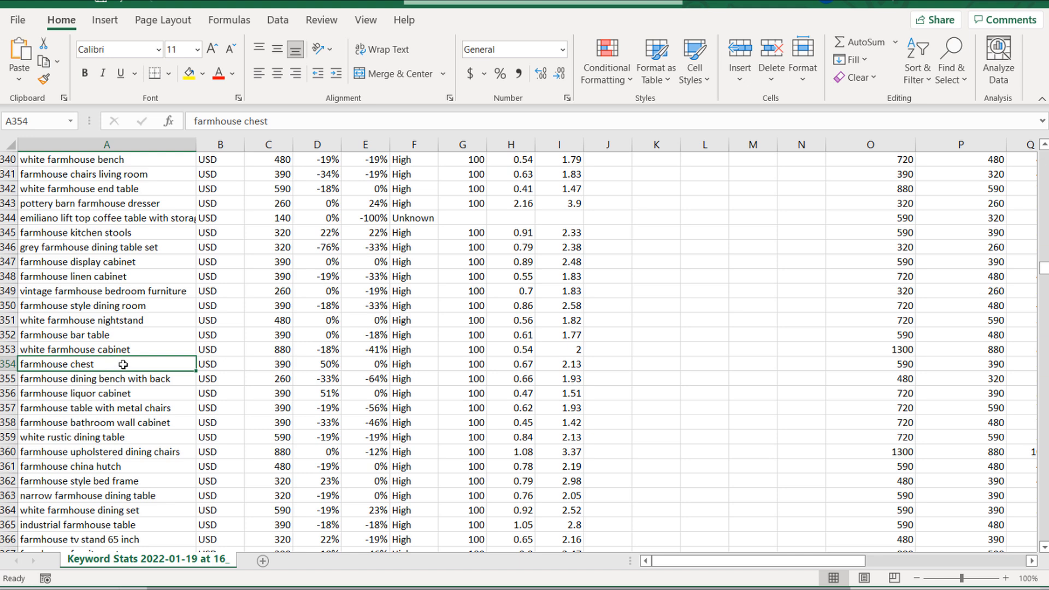
pyautogui.click(147, 394)
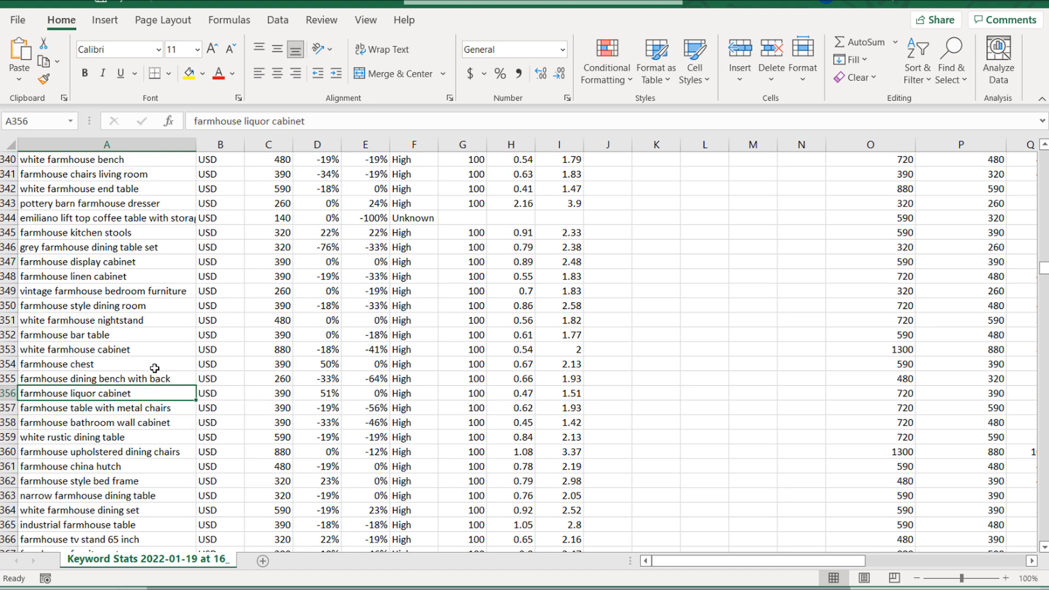
pyautogui.click(144, 353)
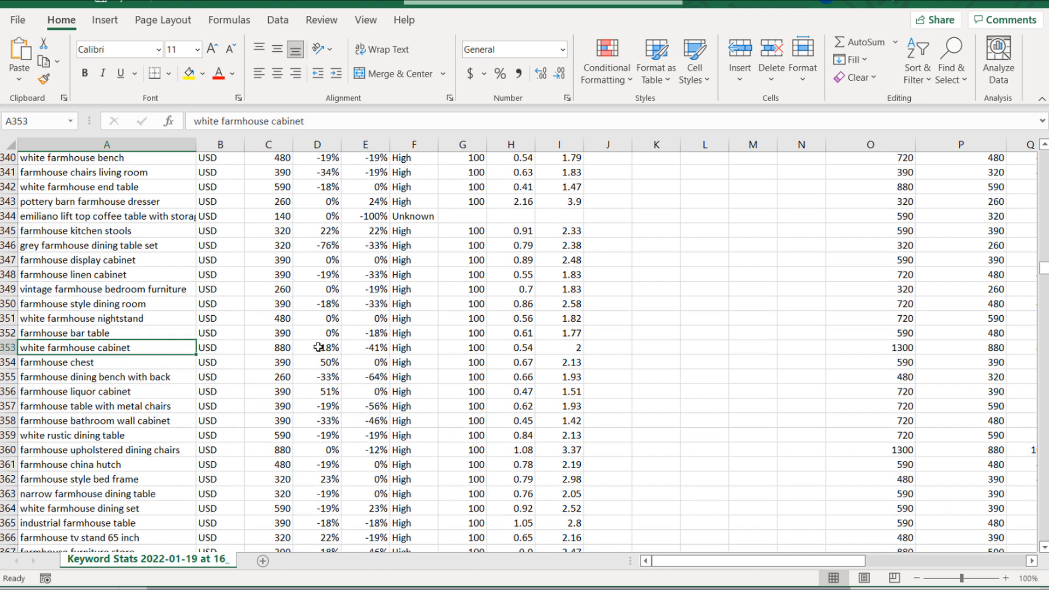
pyautogui.scroll(-20, 180, 399)
pyautogui.scroll(-11, 162, 395)
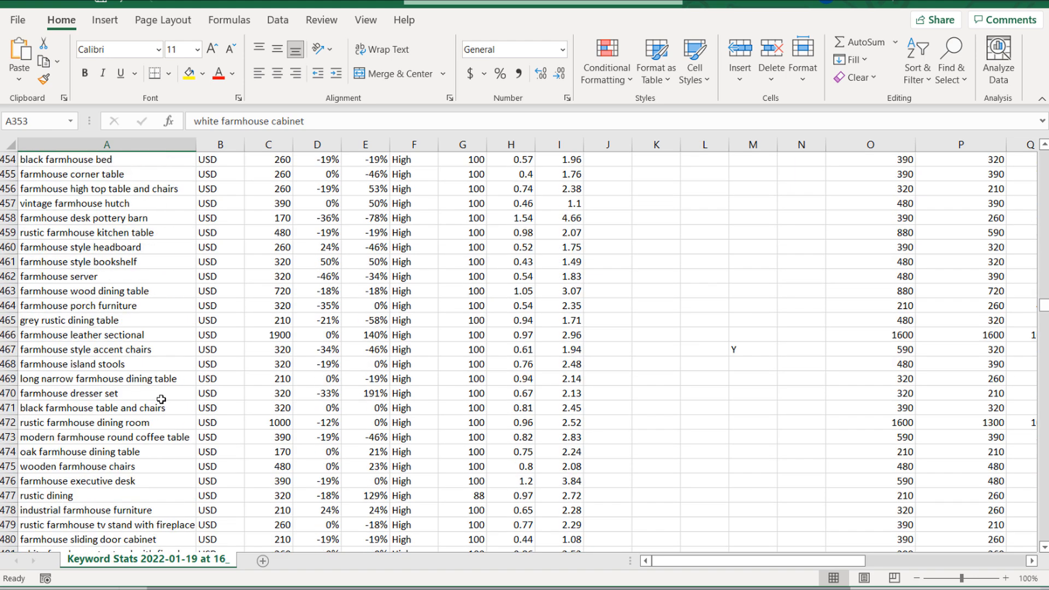
pyautogui.scroll(-5, 158, 399)
pyautogui.scroll(-10, 120, 345)
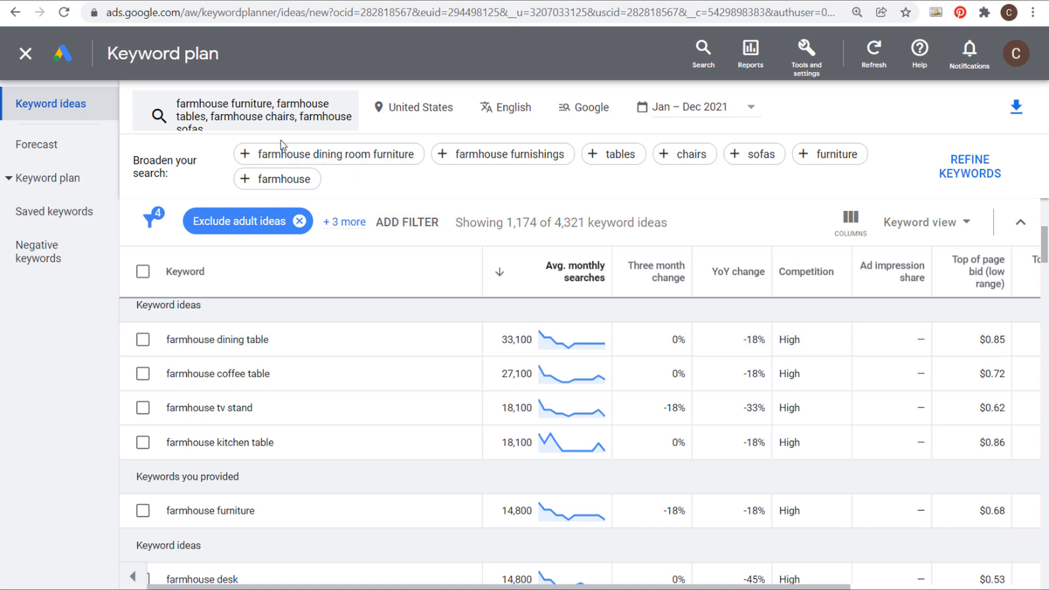
# - Switch to Google Keyword Planner and remove all four seed keywords from the keyword ideas search
pyautogui.click(253, 131)
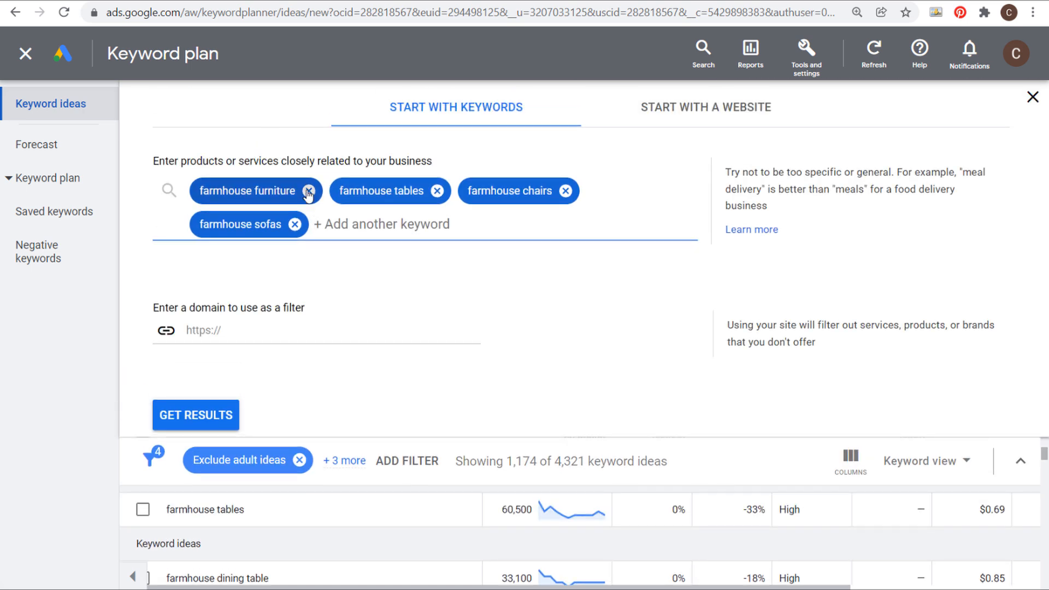
pyautogui.click(306, 191)
pyautogui.click(297, 191)
pyautogui.click(298, 191)
pyautogui.click(297, 190)
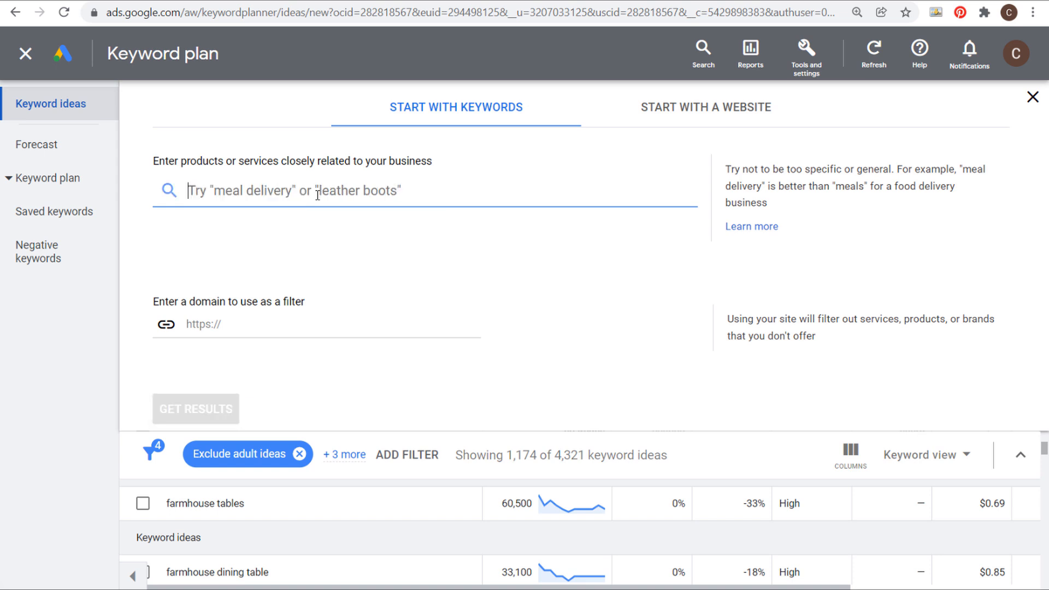
# - Enter farmhouse coffee tables as the only seed keyword and get its keyword ideas
pyautogui.write('farmhouse')
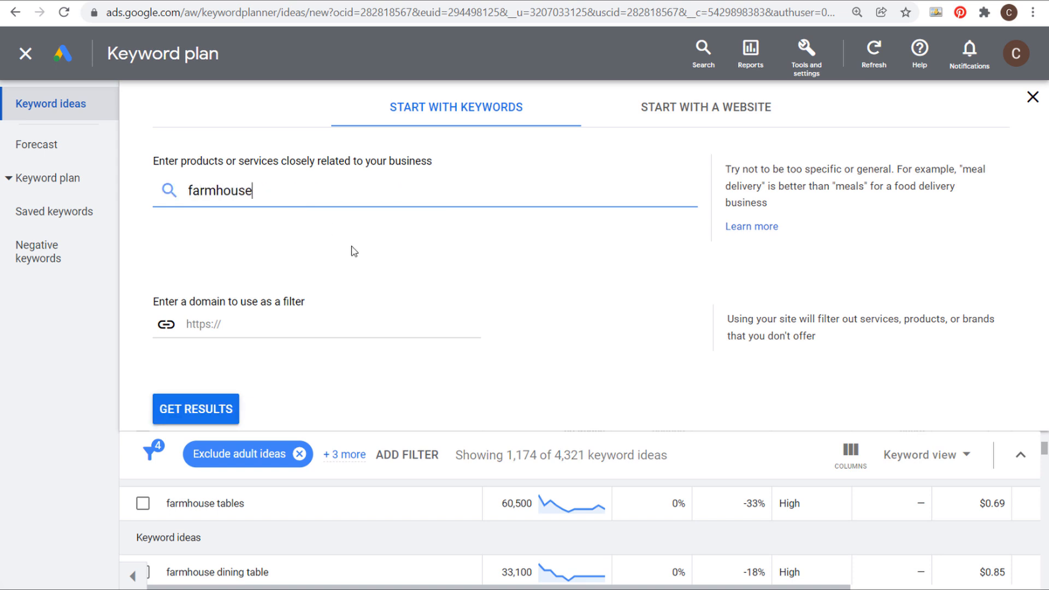
pyautogui.write(' coffee tables')
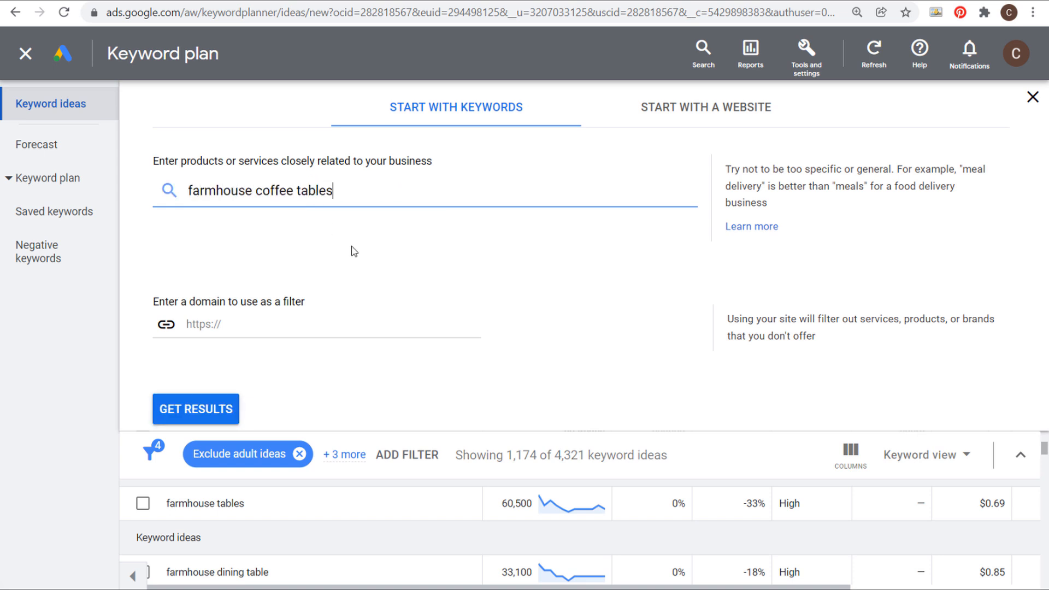
pyautogui.click(586, 279)
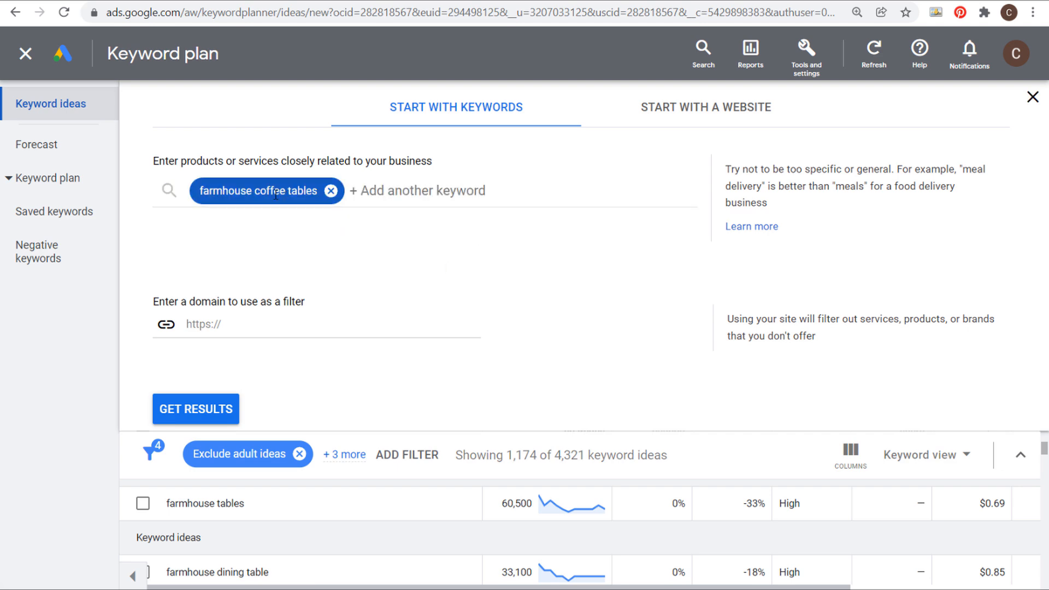
pyautogui.click(195, 416)
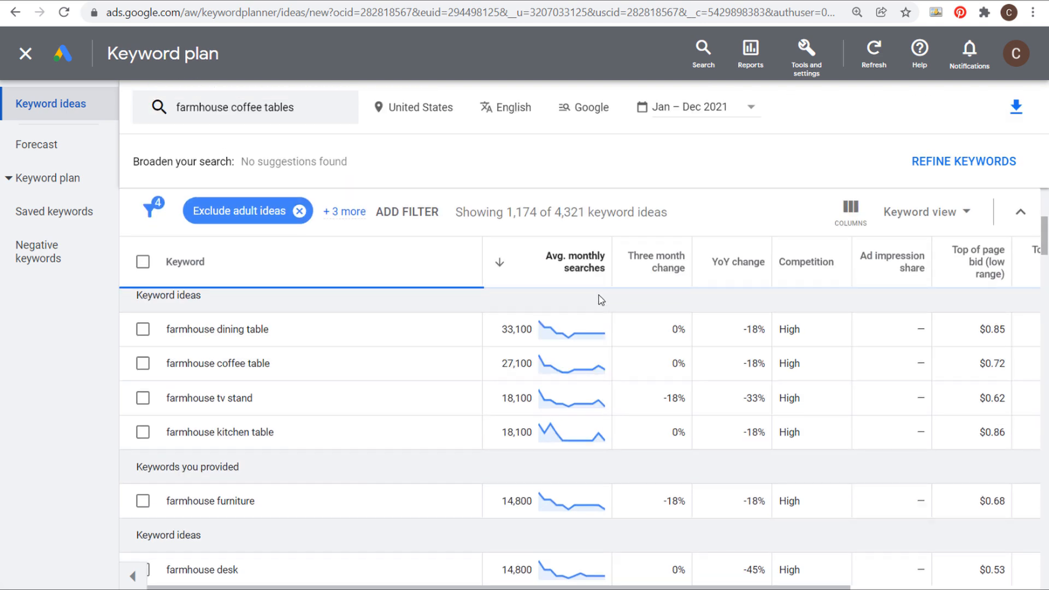
# - Sort the keyword ideas by relevance and examine the round farmhouse coffee table keyword
pyautogui.click(200, 273)
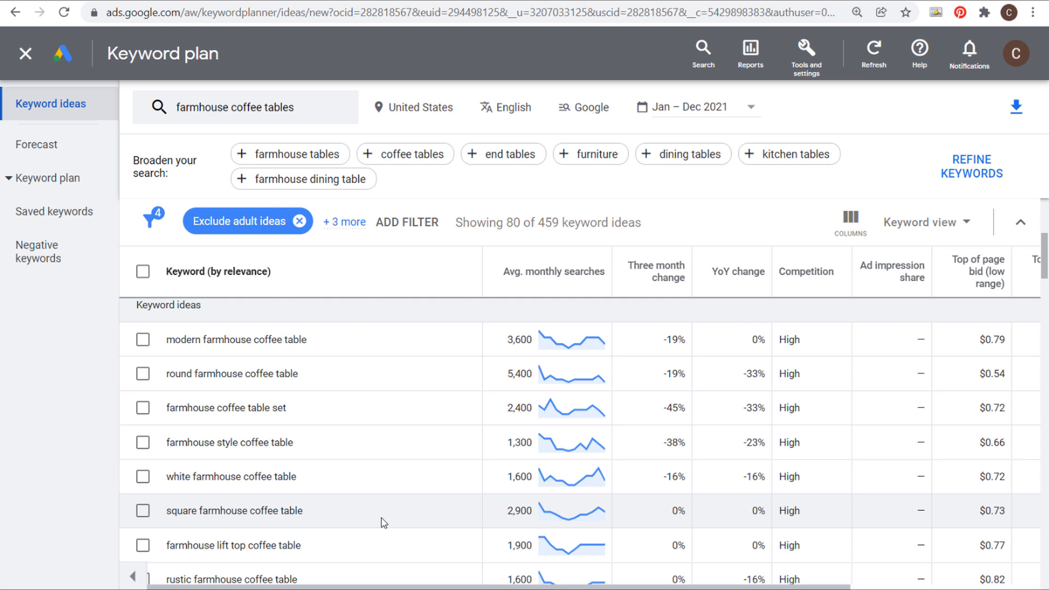
pyautogui.moveTo(328, 376); pyautogui.dragTo(171, 372)
pyautogui.click(205, 380)
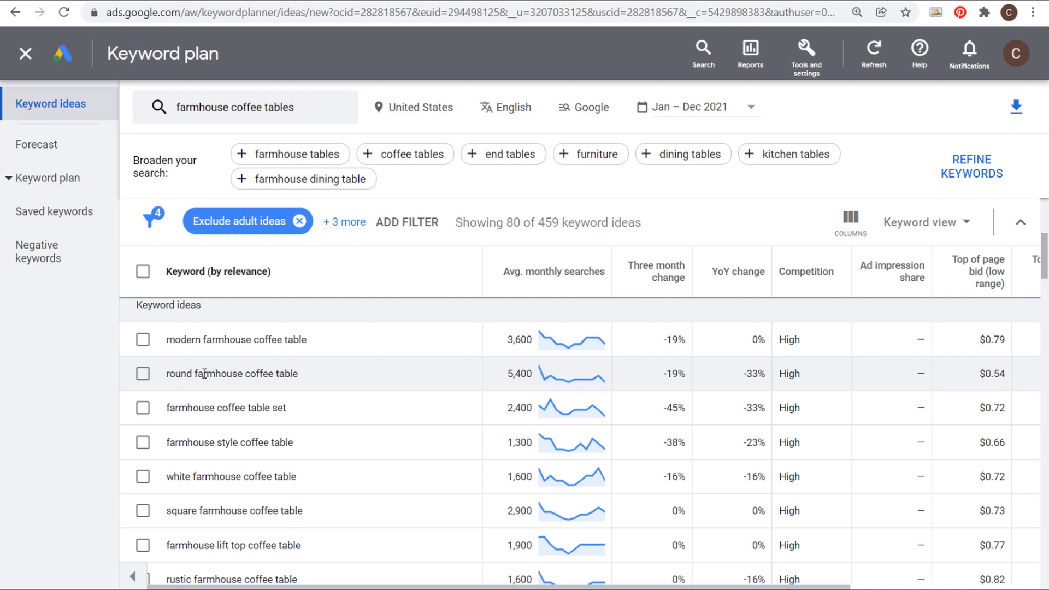
# - Remove the farmhouse coffee tables seed and set the keyword search to start with a website, using only a single page
pyautogui.click(309, 110)
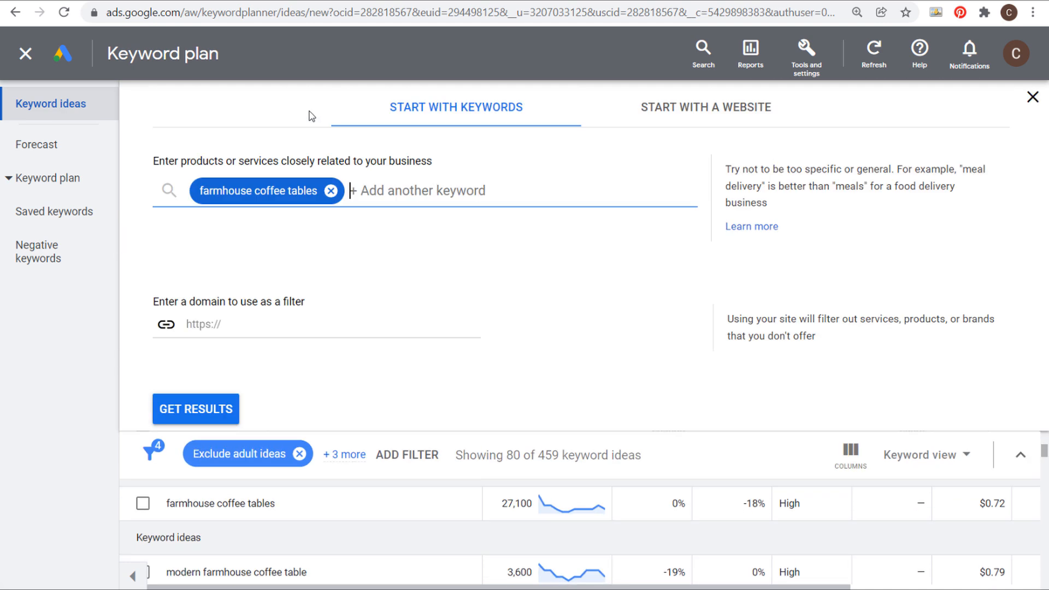
pyautogui.click(329, 190)
pyautogui.click(680, 107)
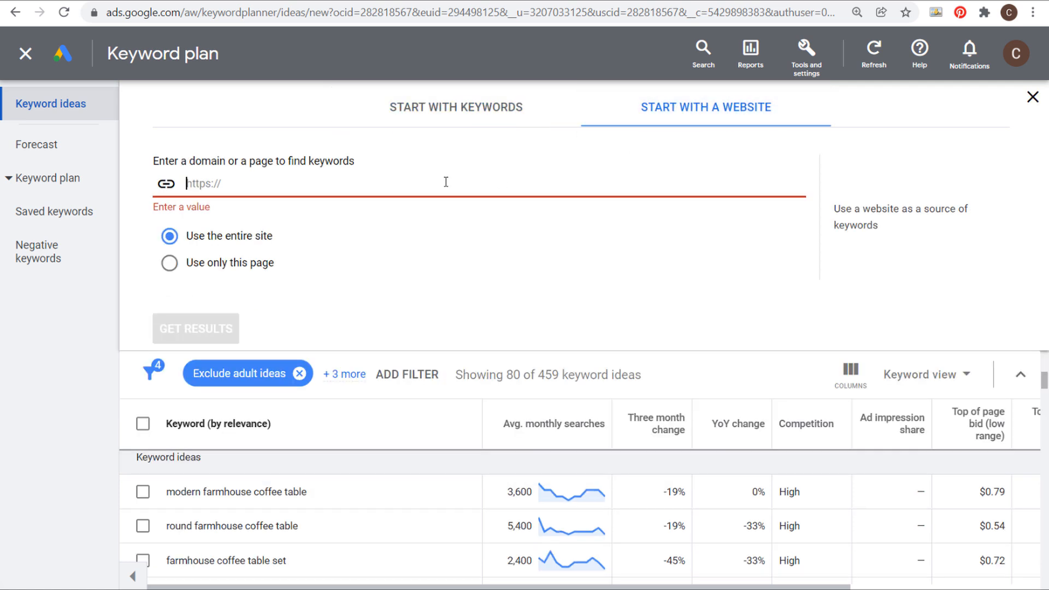
pyautogui.click(227, 263)
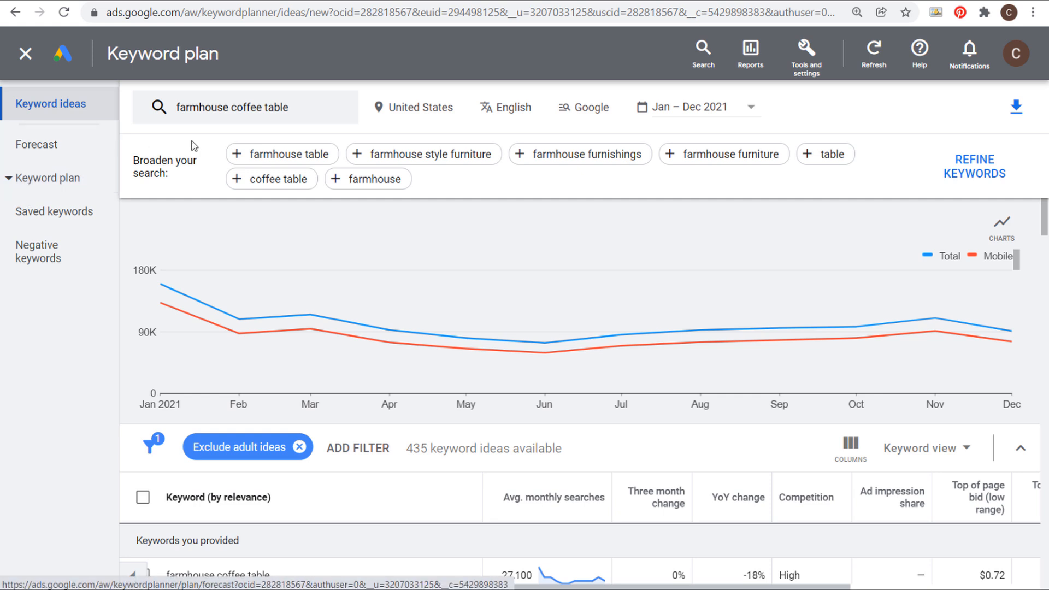
# - Add farmhouse table, farmhouse chairs and farmhouse furniture to the farmhouse coffee table seed and get the keyword ideas
pyautogui.click(243, 155)
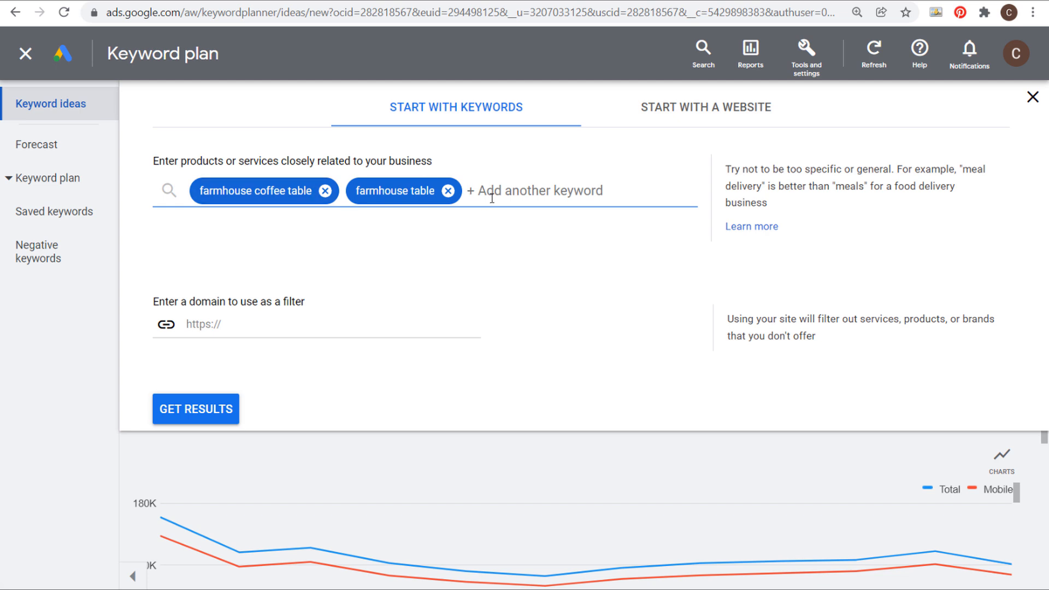
pyautogui.write('farmhouse chairs')
pyautogui.press('Return')
pyautogui.write('farmhouse furniture')
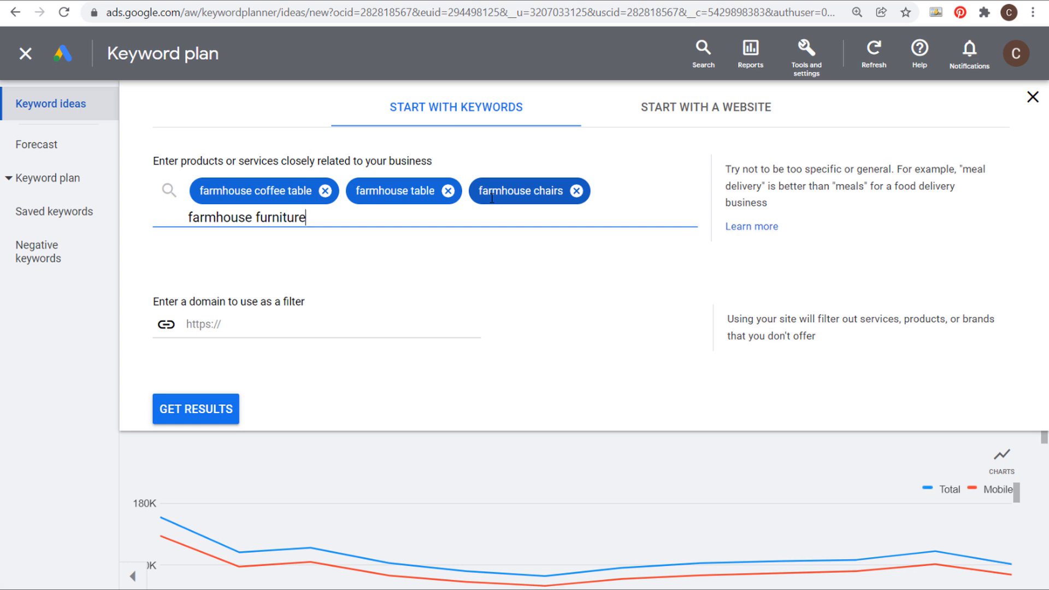
pyautogui.press('Return')
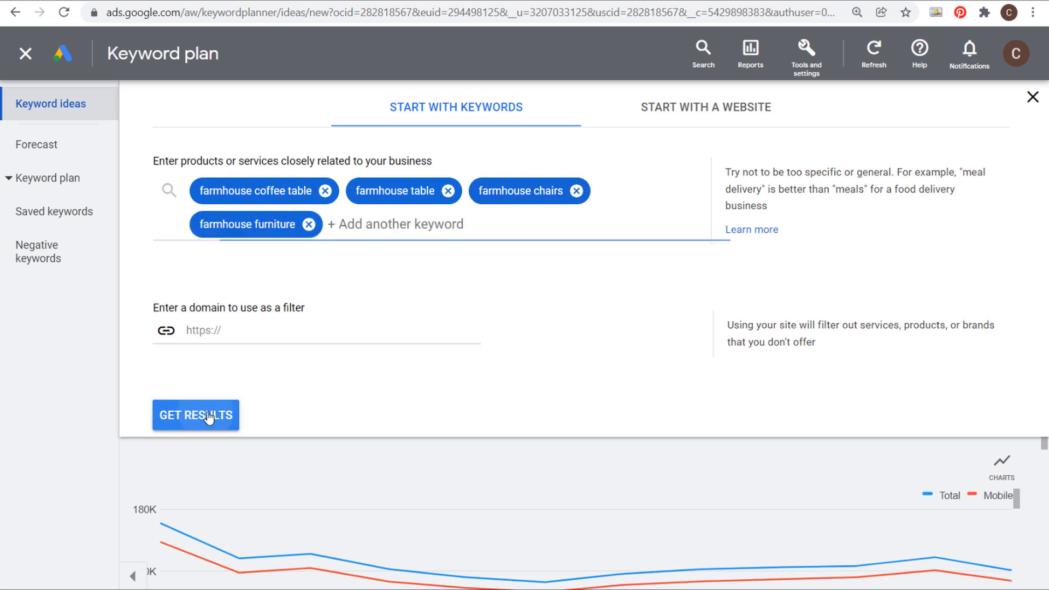
pyautogui.click(205, 418)
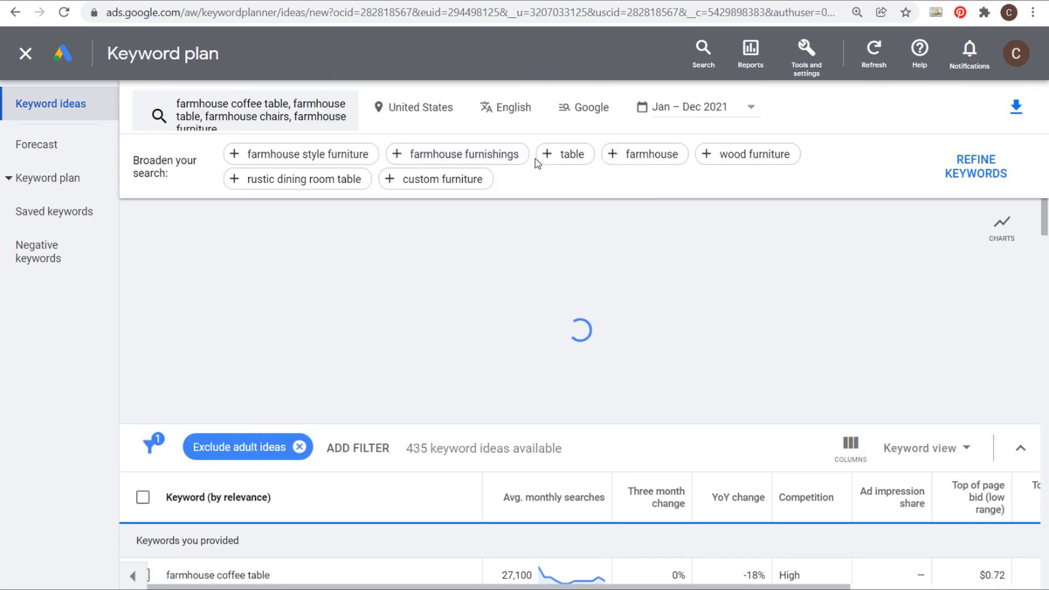
# - Select the farmhouse coffee table keyword and check the list of existing campaigns without choosing one
pyautogui.scroll(-2, 657, 448)
pyautogui.scroll(-2, 656, 447)
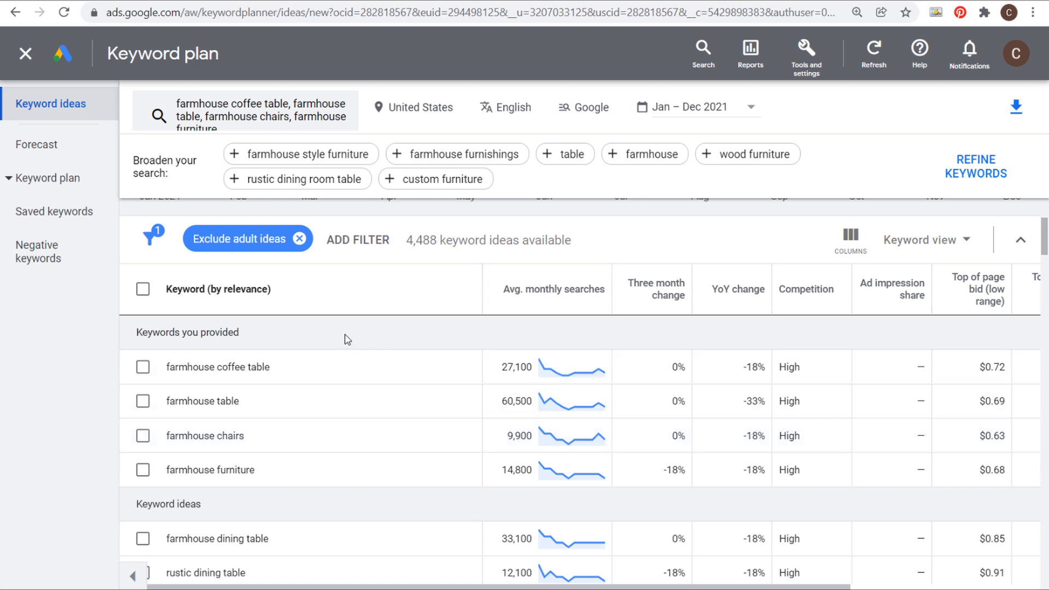
pyautogui.click(145, 372)
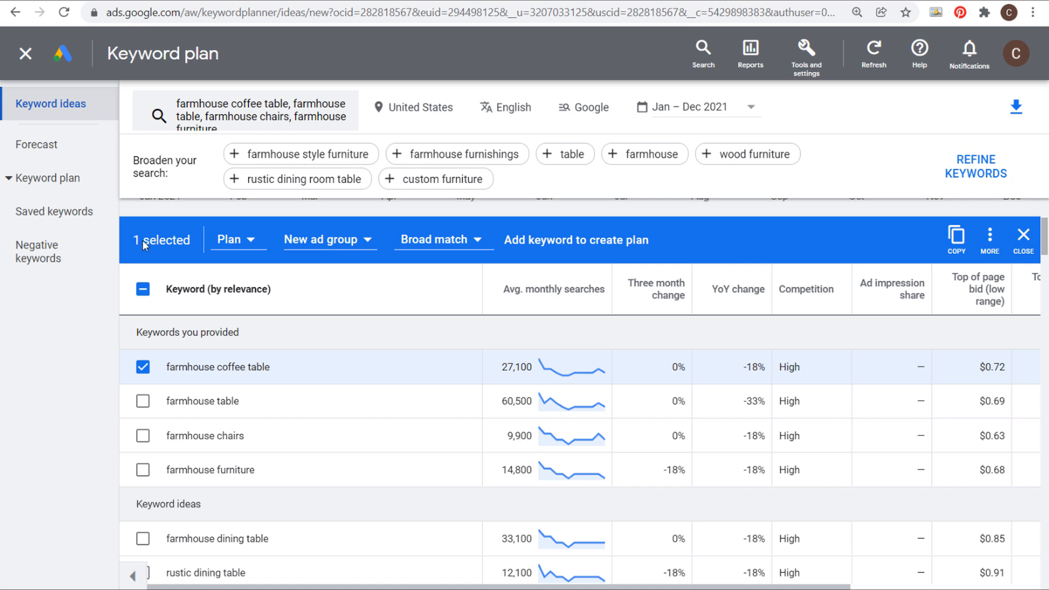
pyautogui.click(233, 240)
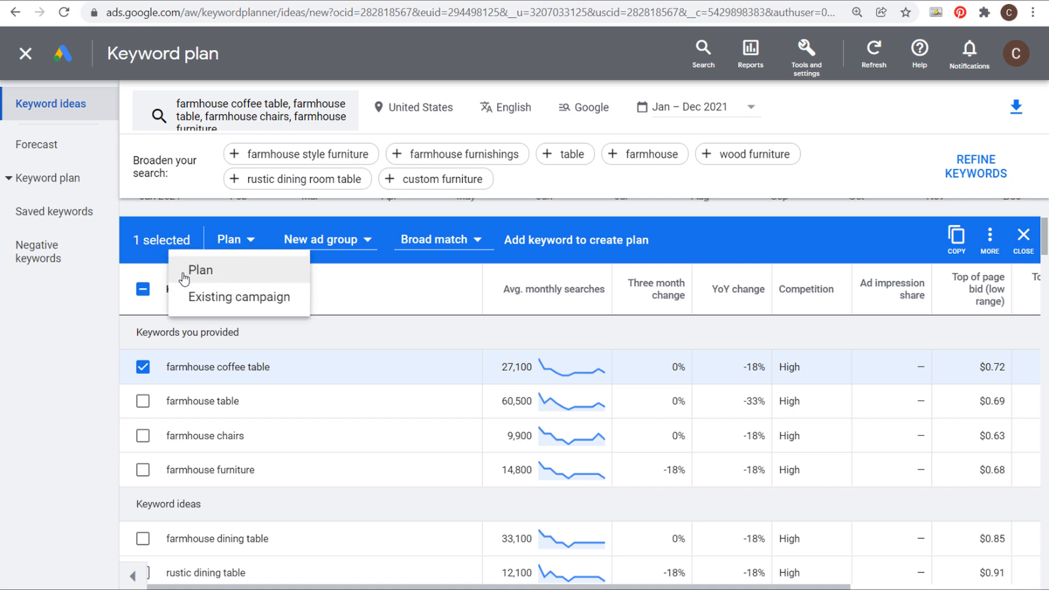
pyautogui.click(228, 300)
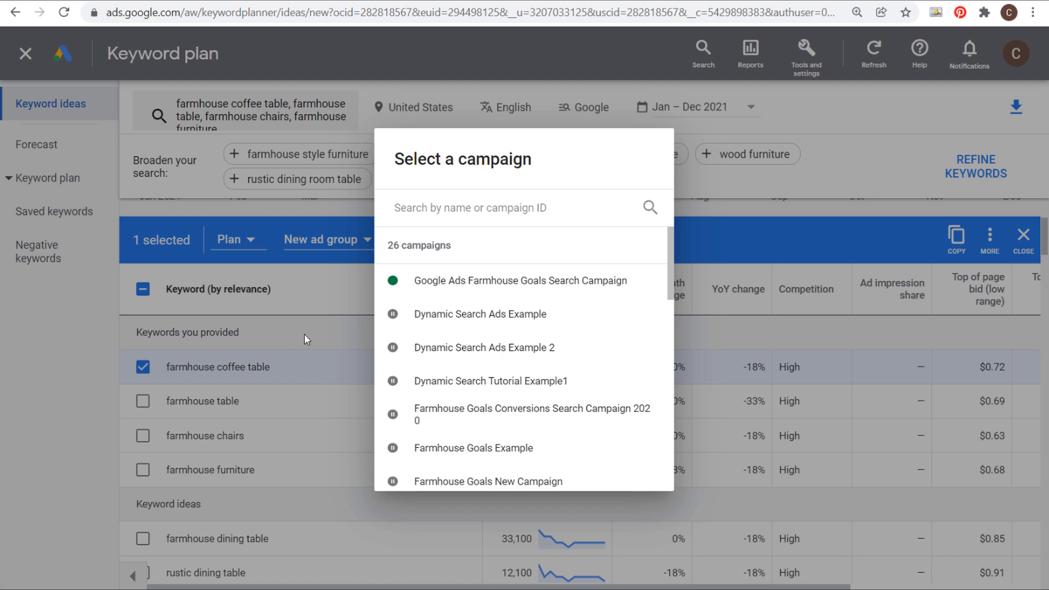
pyautogui.click(345, 290)
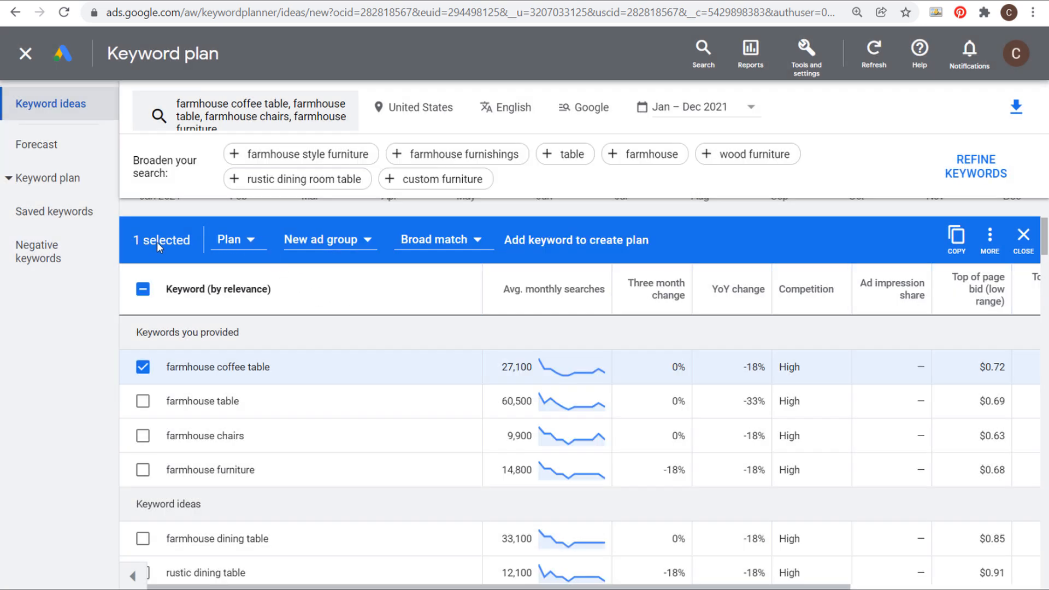
# - Create a new ad group named Farmhouse Coffee Tables for the selected keyword
pyautogui.click(336, 245)
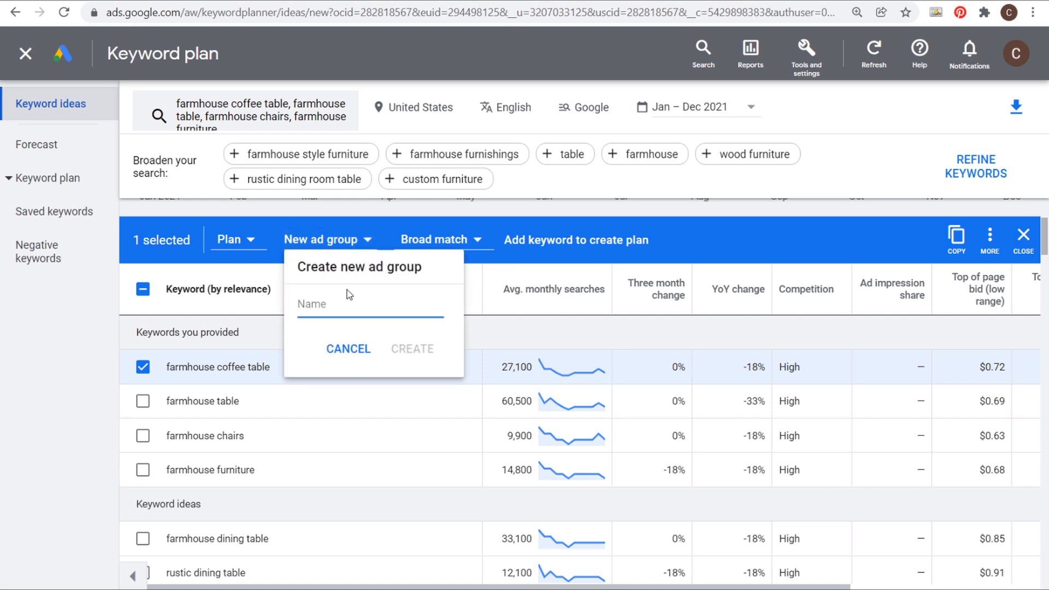
pyautogui.write('Farmhous')
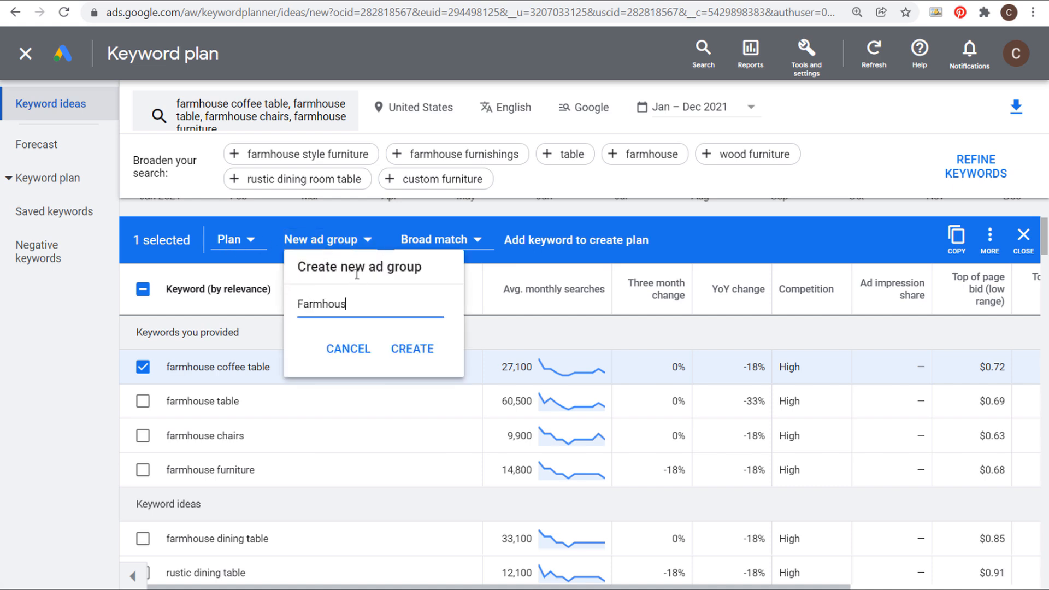
pyautogui.write('e Coffee Table')
pyautogui.moveTo(423, 268); pyautogui.dragTo(370, 268)
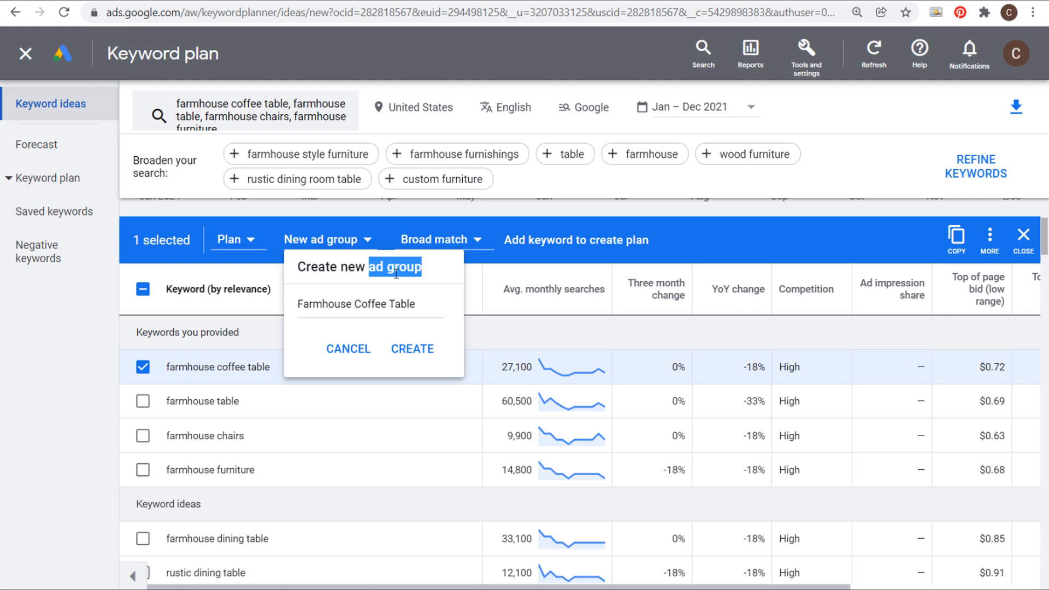
pyautogui.click(389, 268)
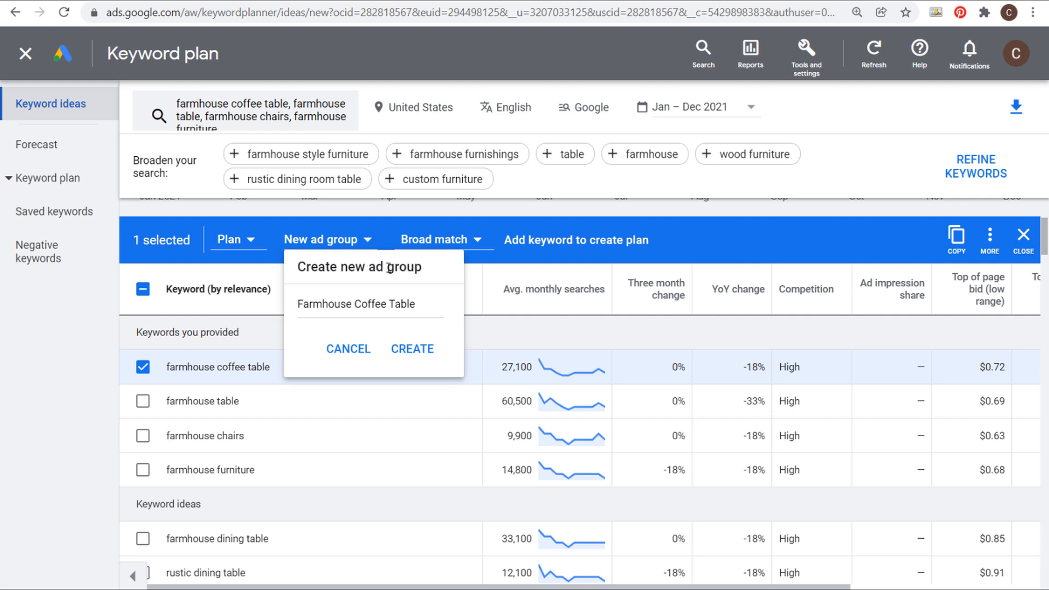
pyautogui.click(425, 310)
pyautogui.click(407, 349)
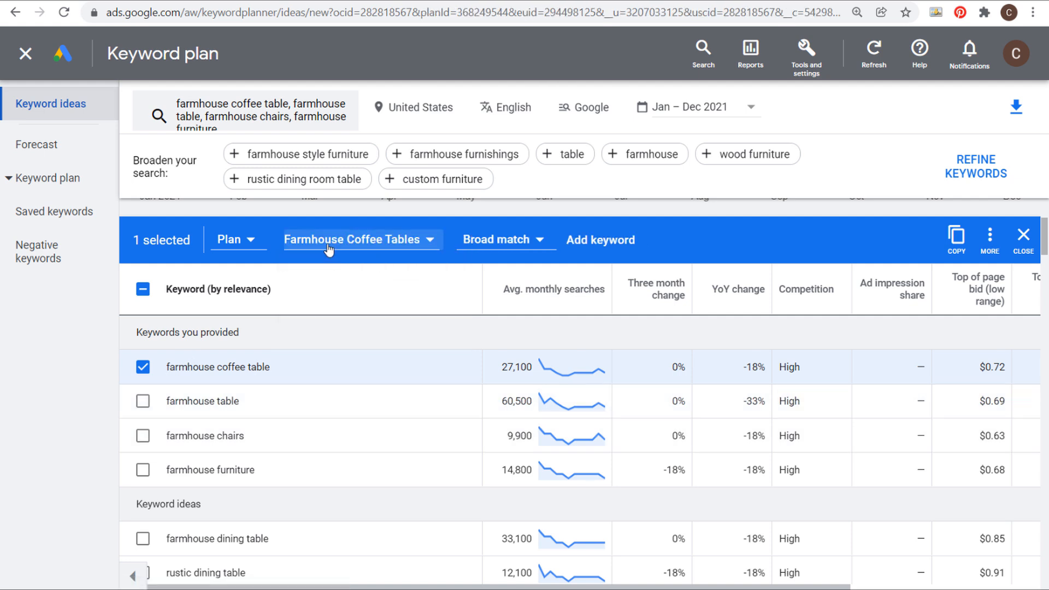
# - Set the farmhouse coffee table keyword to phrase match and add it to the plan
pyautogui.click(498, 242)
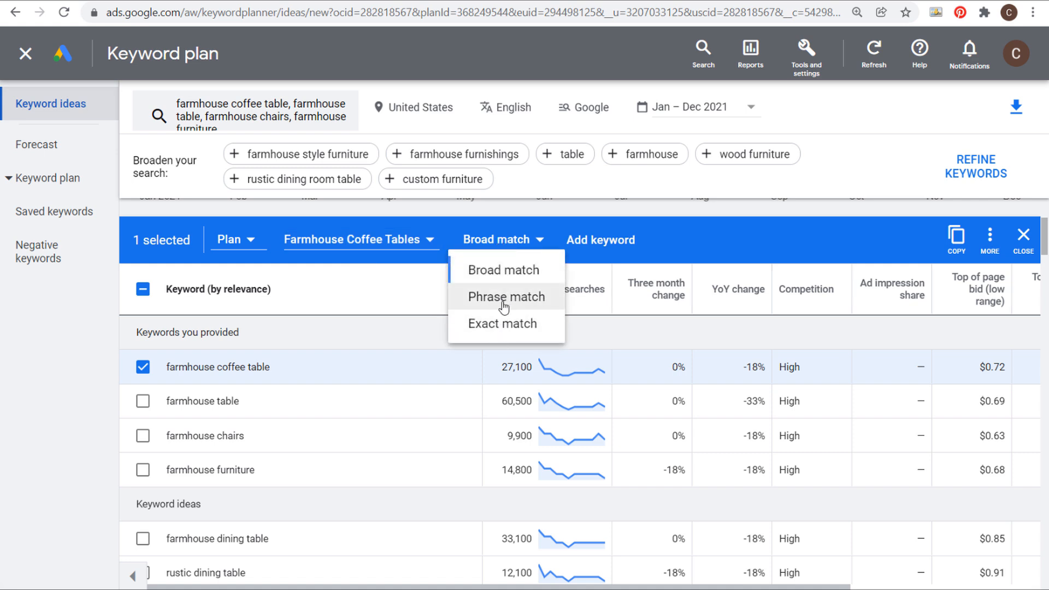
pyautogui.click(483, 300)
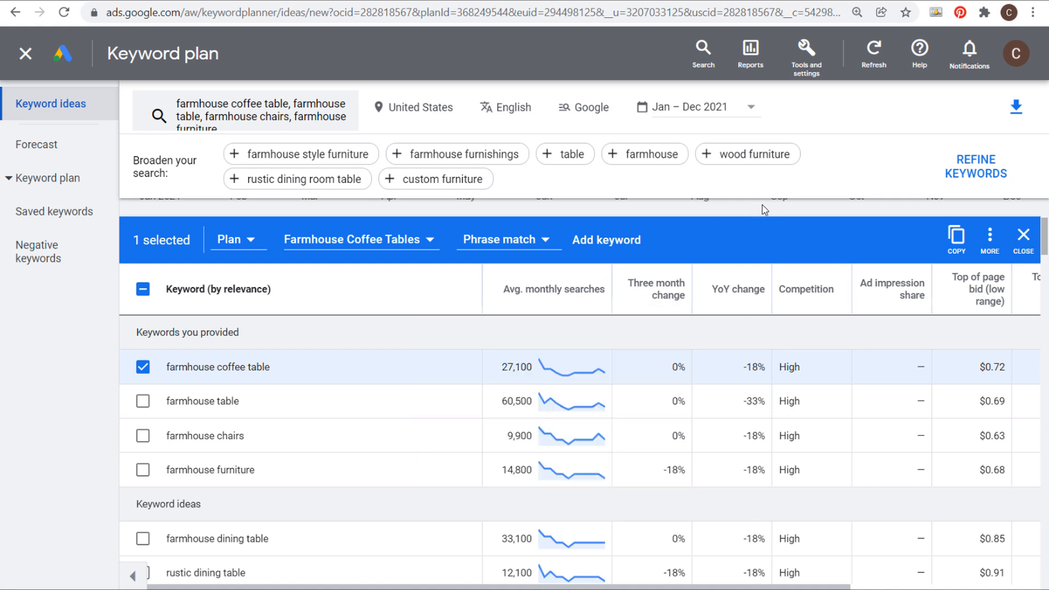
pyautogui.click(496, 250)
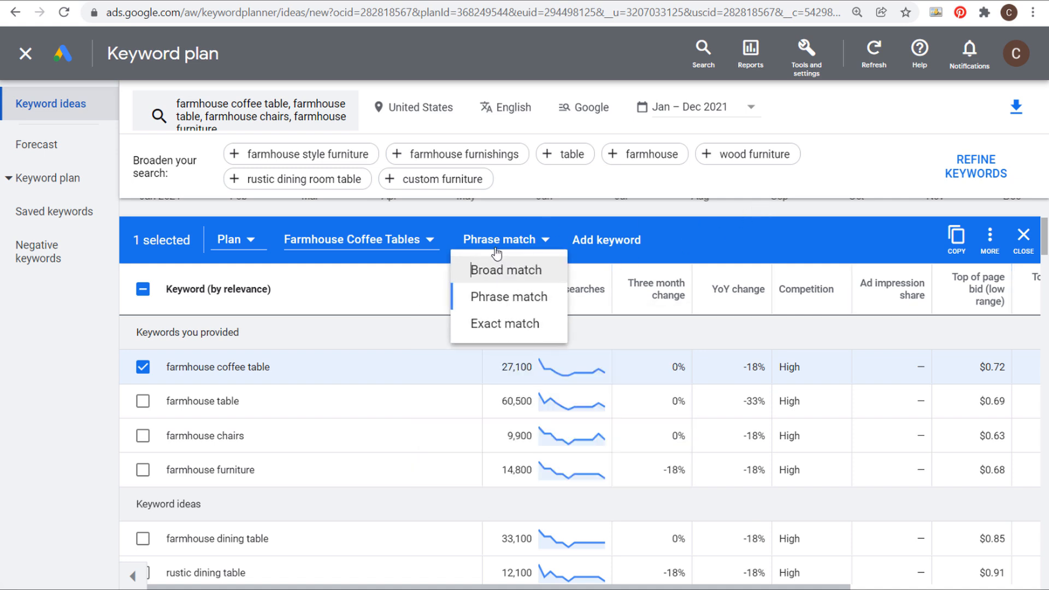
pyautogui.click(506, 299)
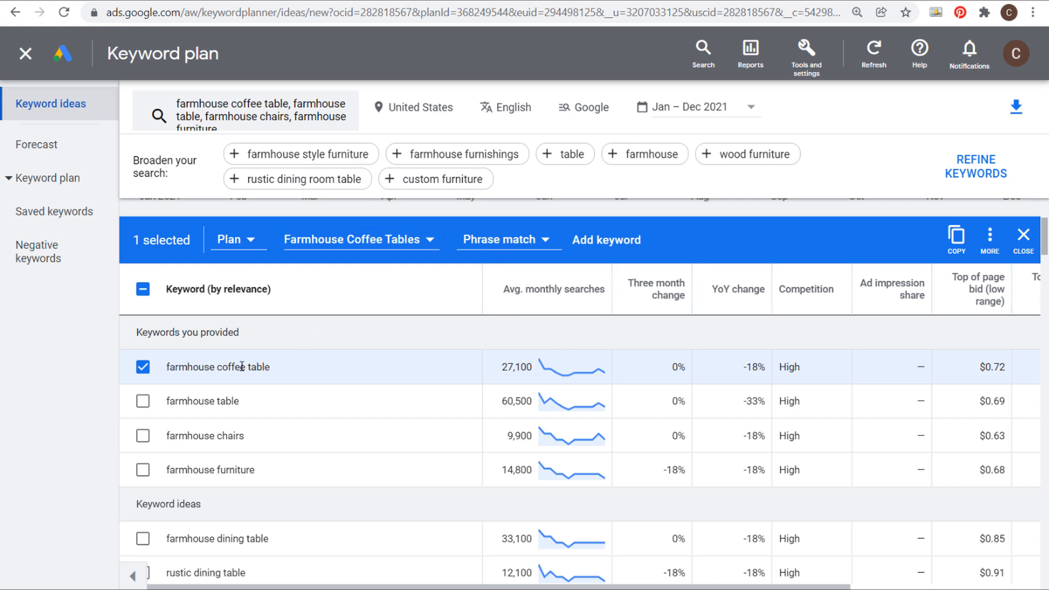
pyautogui.click(610, 247)
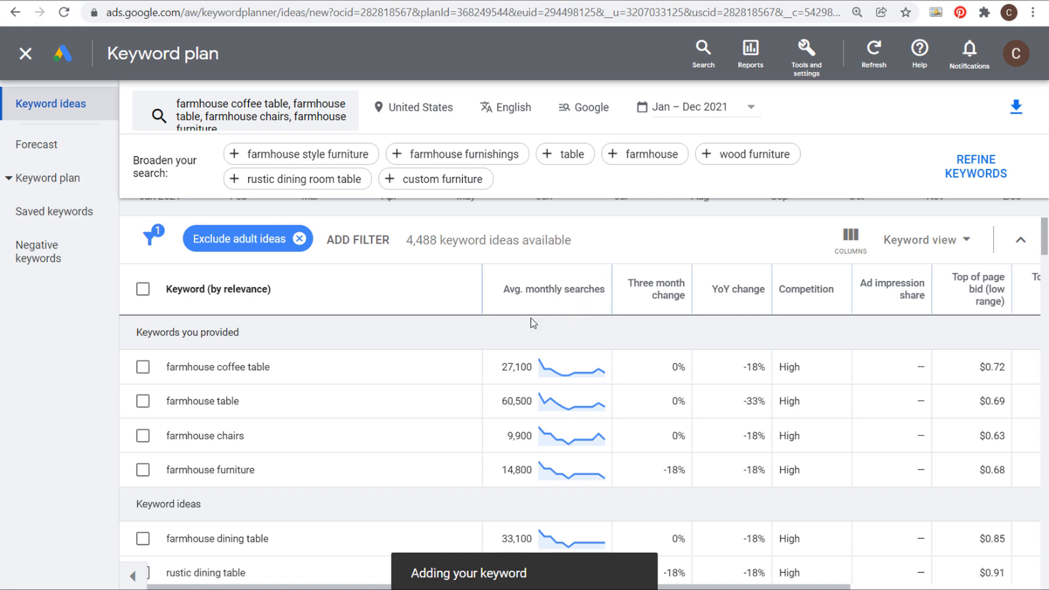
# - Review the plan's saved keywords and their search volume chart, and return to the keyword ideas
pyautogui.click(63, 186)
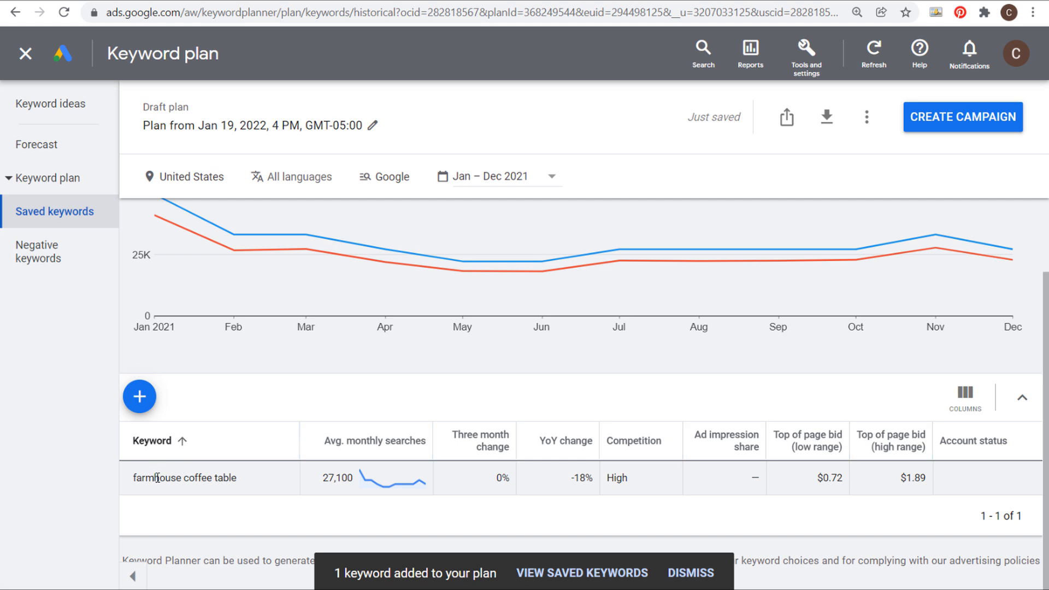
pyautogui.scroll(2, 158, 478)
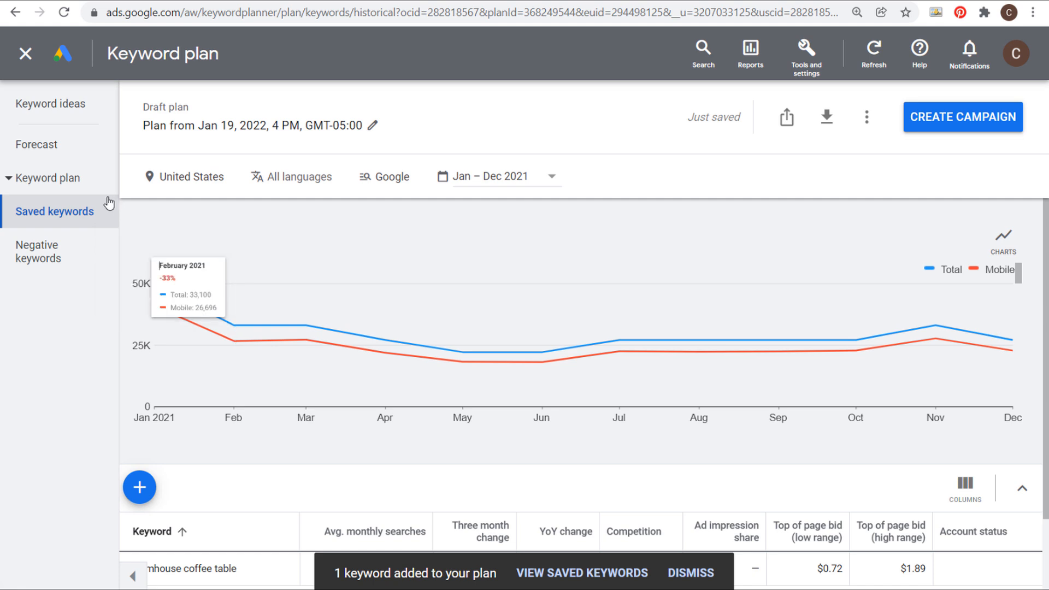
pyautogui.click(69, 111)
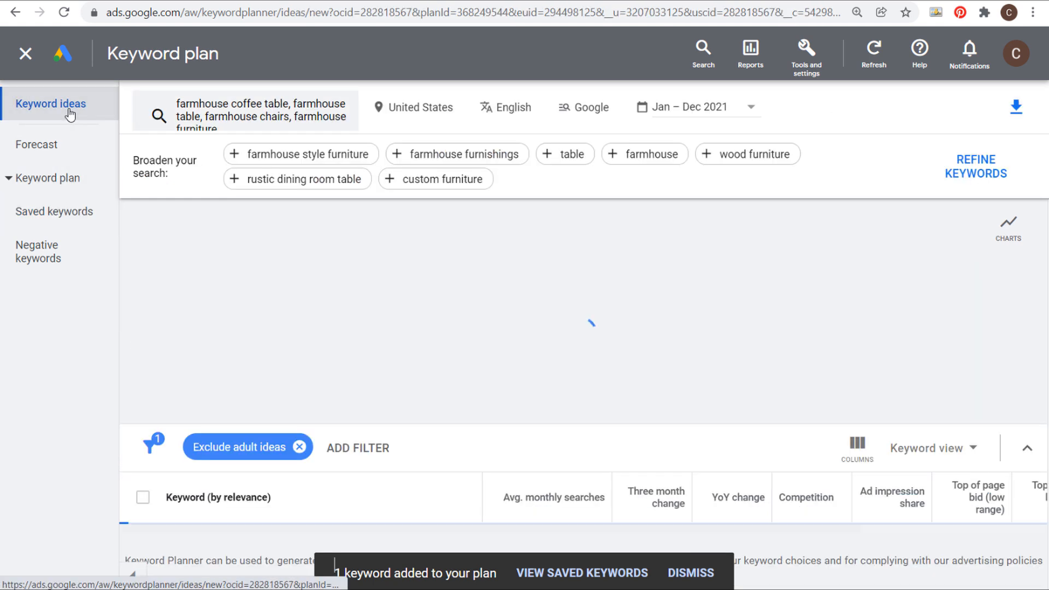
# - Add the farmhouse table keyword to the plan in a new ad group named Farmhouse Tables
pyautogui.scroll(-5, 280, 361)
pyautogui.scroll(2, 328, 344)
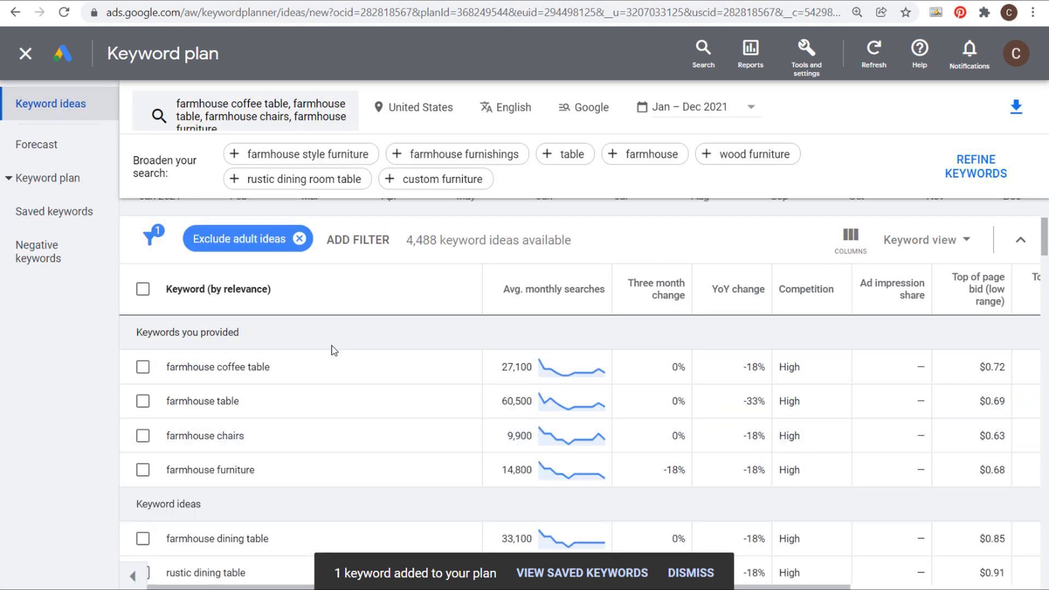
pyautogui.click(143, 401)
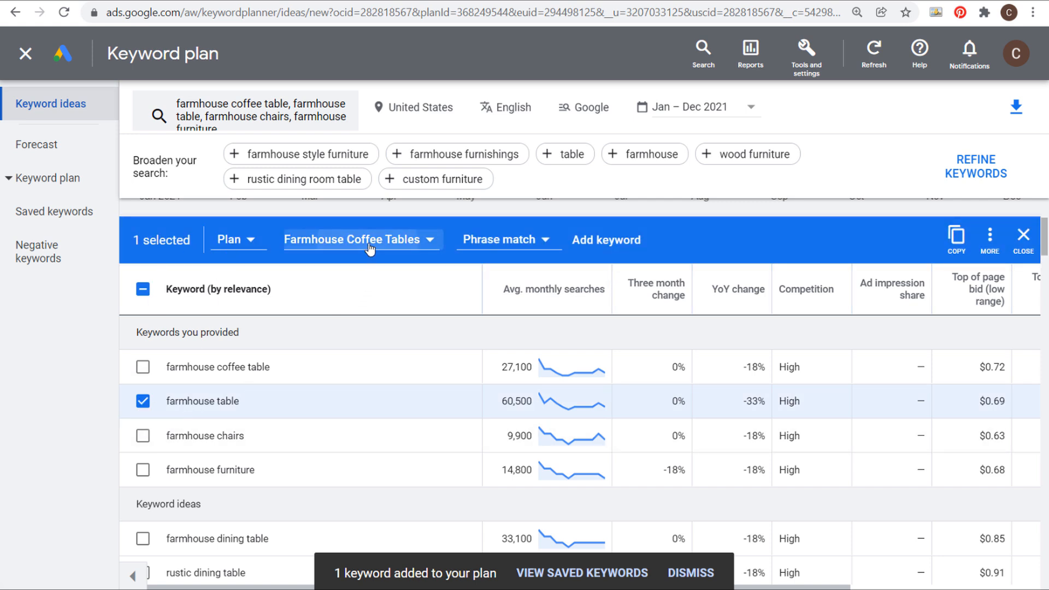
pyautogui.click(352, 240)
pyautogui.click(344, 319)
pyautogui.write('Farmhouse Tables')
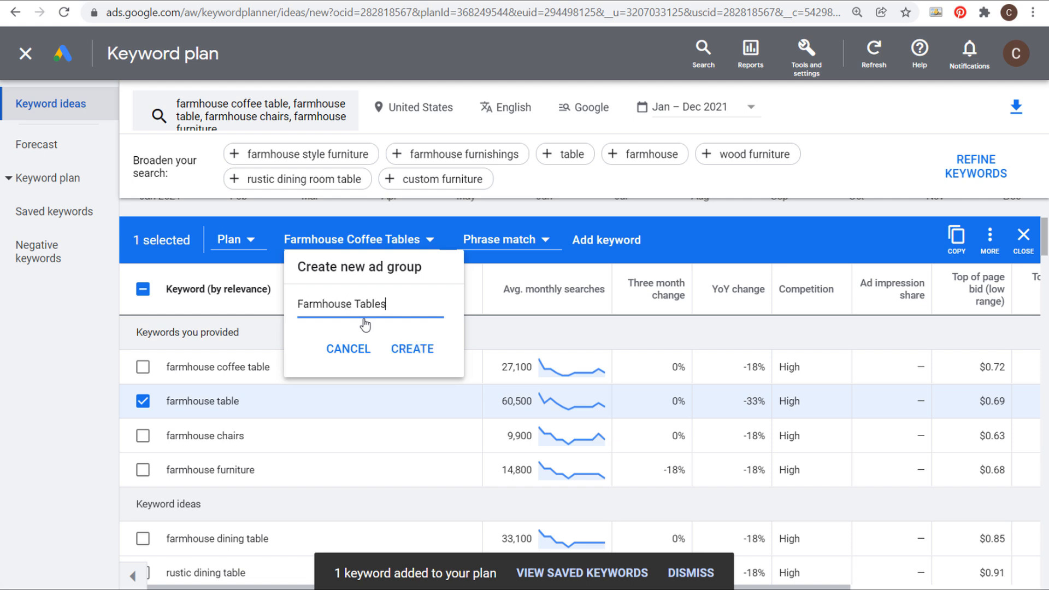
pyautogui.click(412, 348)
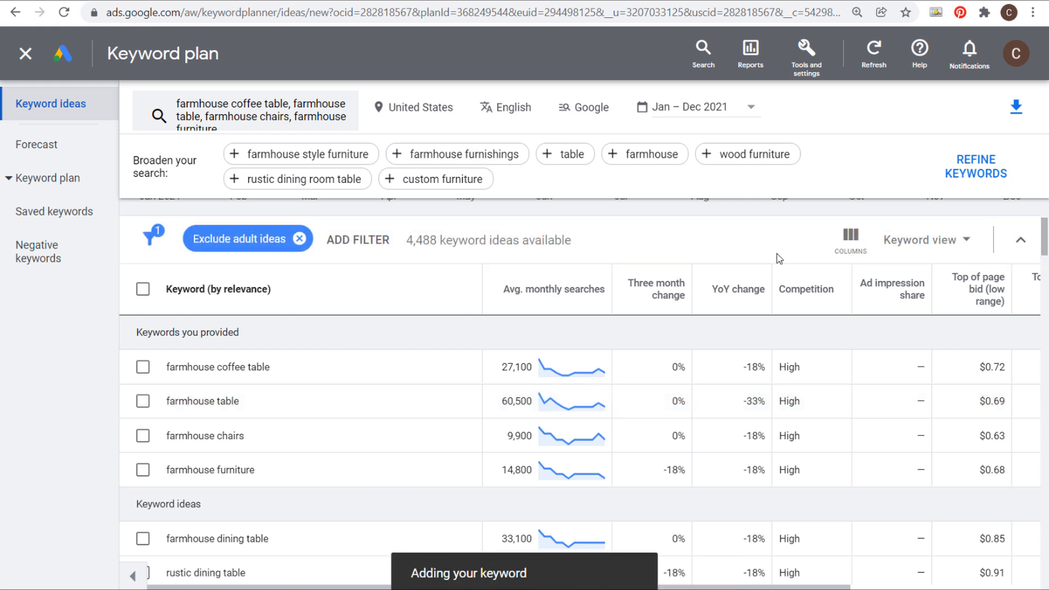
# - Select the farmhouse chairs keyword, create a Farmhouse Chairs ad group for it and set its match type to exact match
pyautogui.click(142, 436)
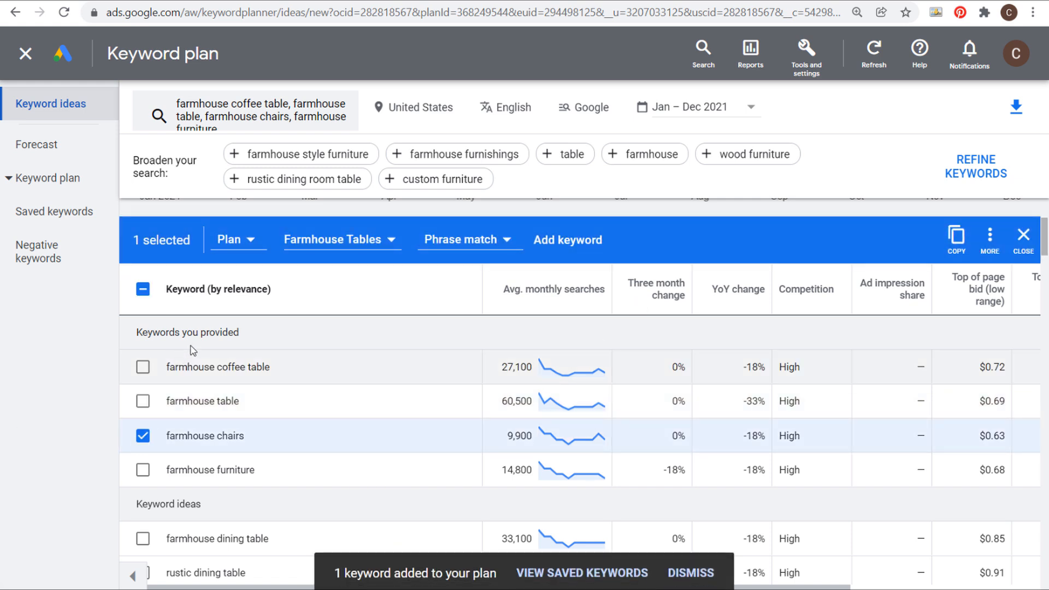
pyautogui.click(317, 241)
pyautogui.click(354, 345)
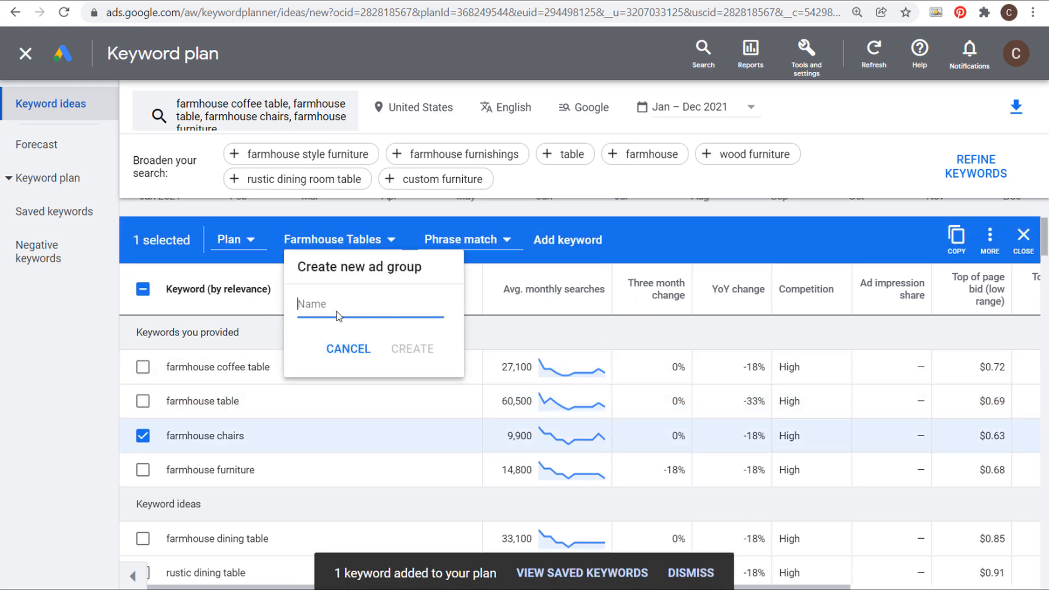
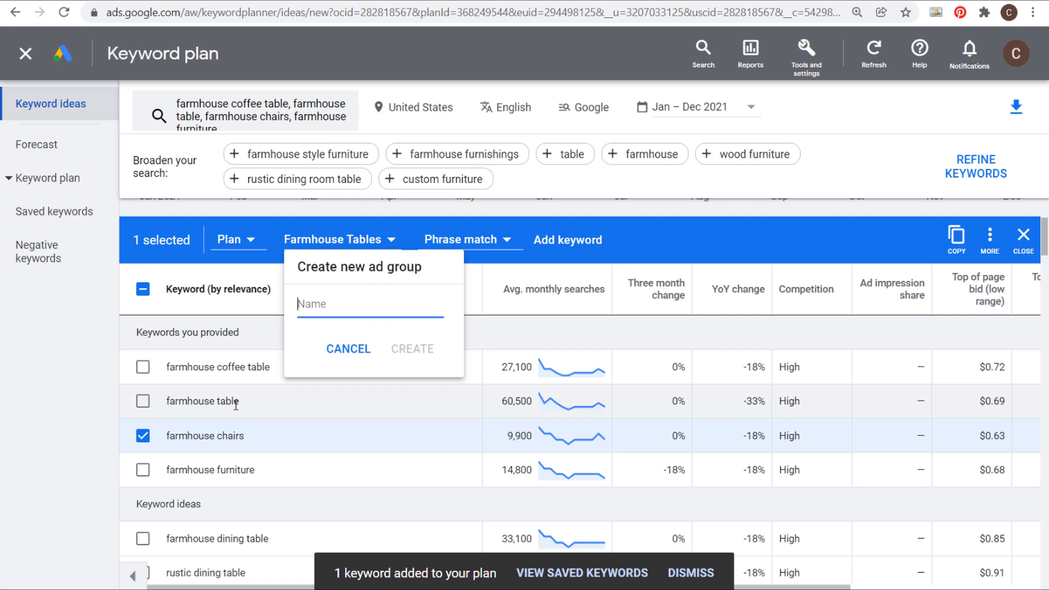
pyautogui.write('Farmhouse Chairs')
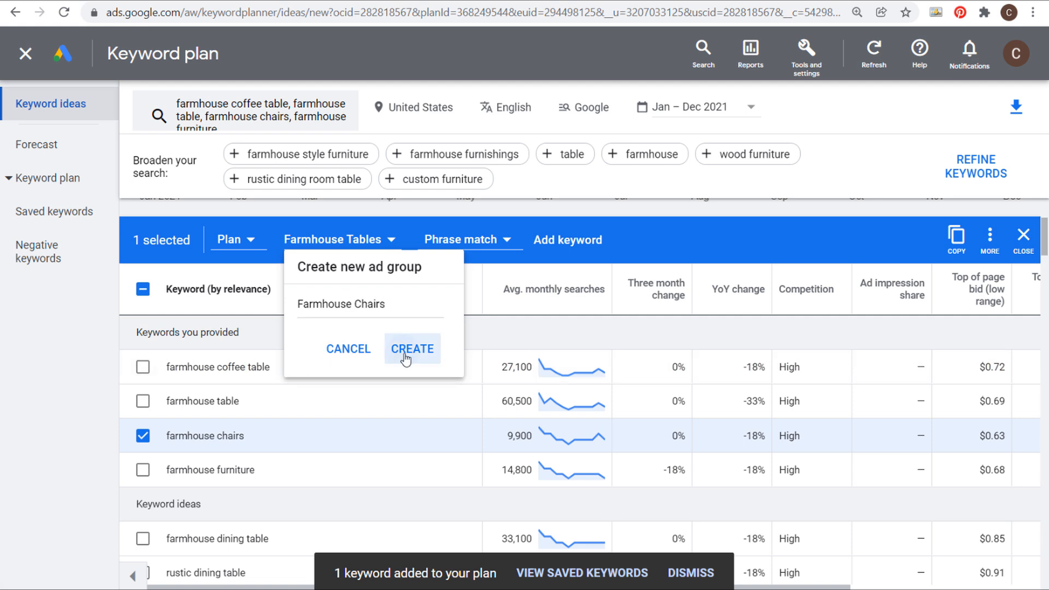
pyautogui.click(405, 359)
pyautogui.click(479, 241)
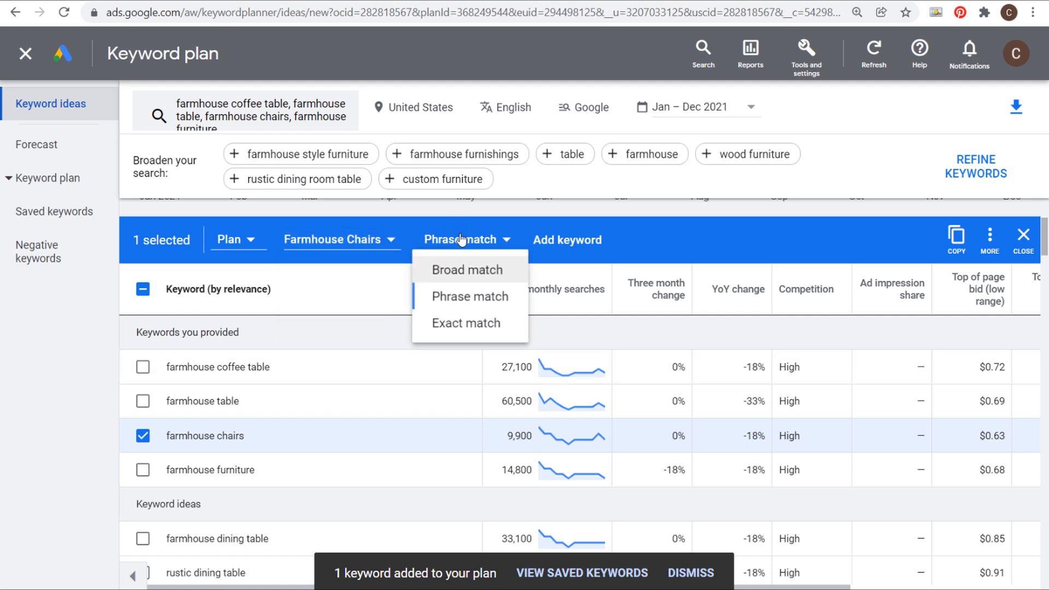
pyautogui.click(477, 324)
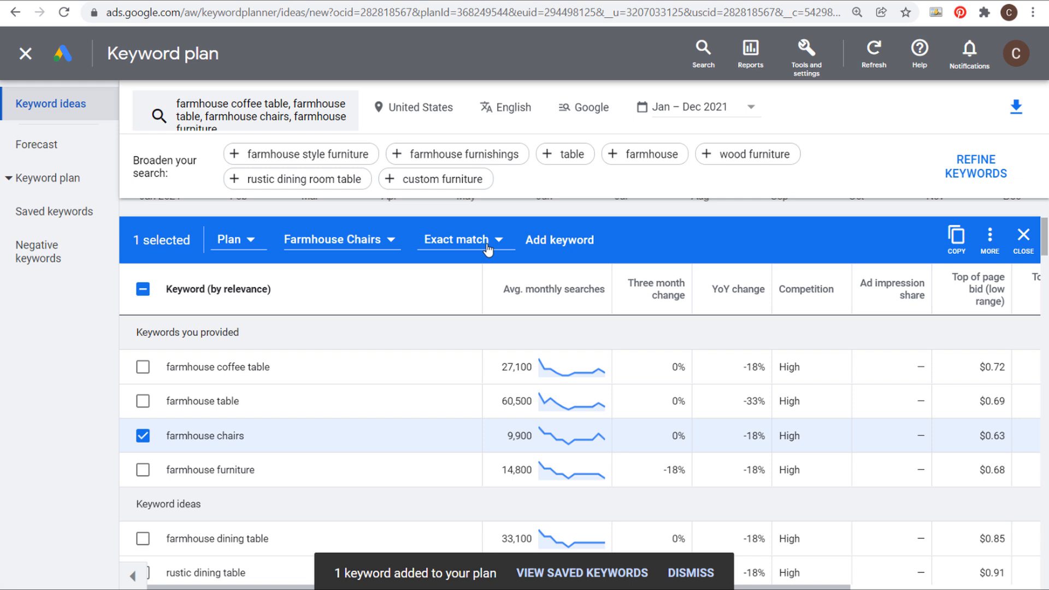
# - Check the available ad groups and add the farmhouse chairs keyword to the plan in the Farmhouse Chairs ad group
pyautogui.scroll(-5, 429, 392)
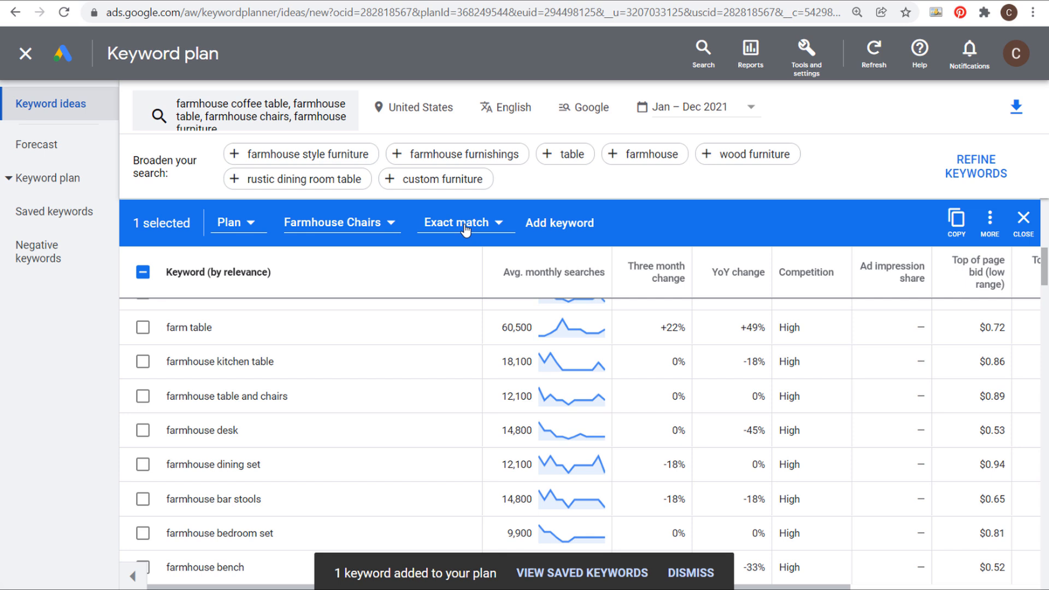
pyautogui.scroll(2, 240, 435)
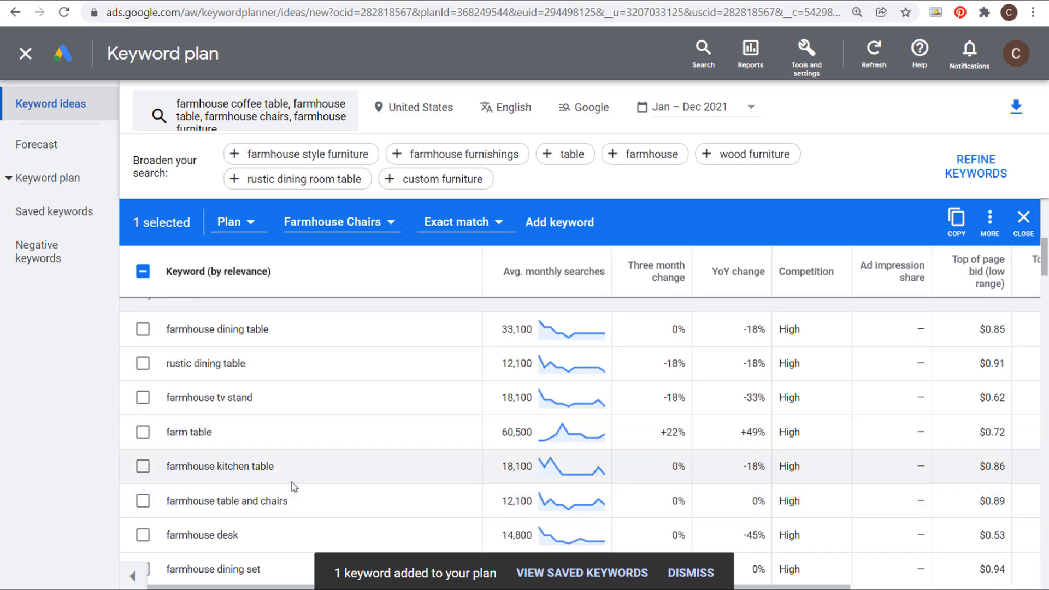
pyautogui.scroll(4, 325, 476)
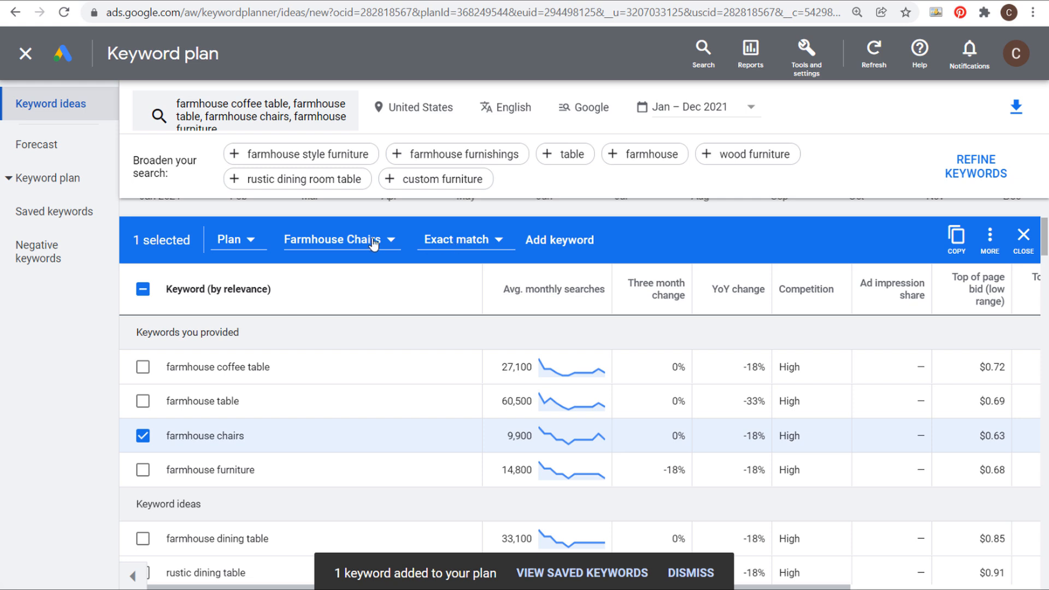
pyautogui.click(321, 243)
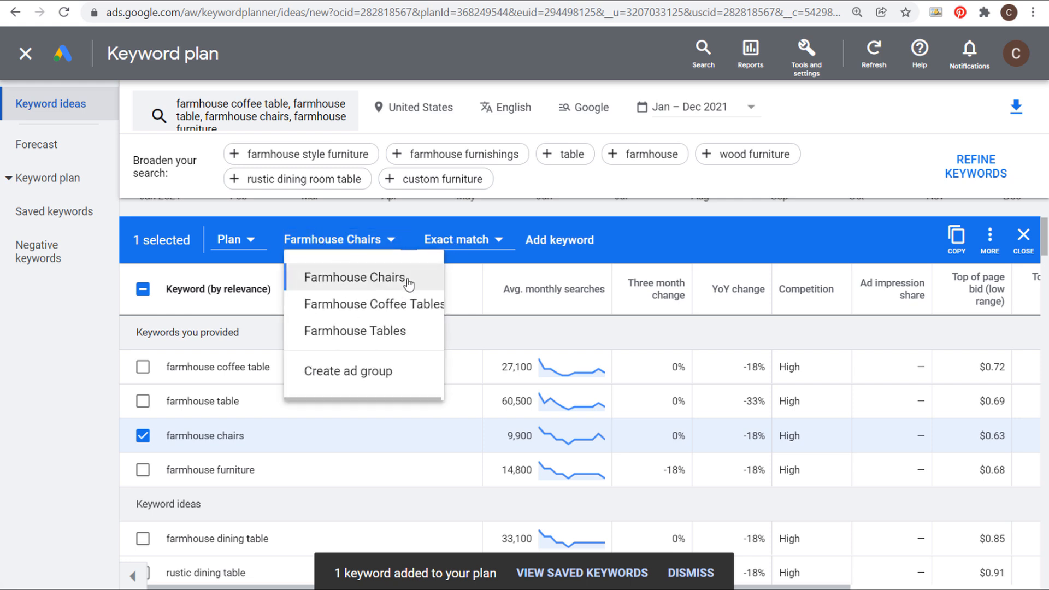
pyautogui.click(570, 251)
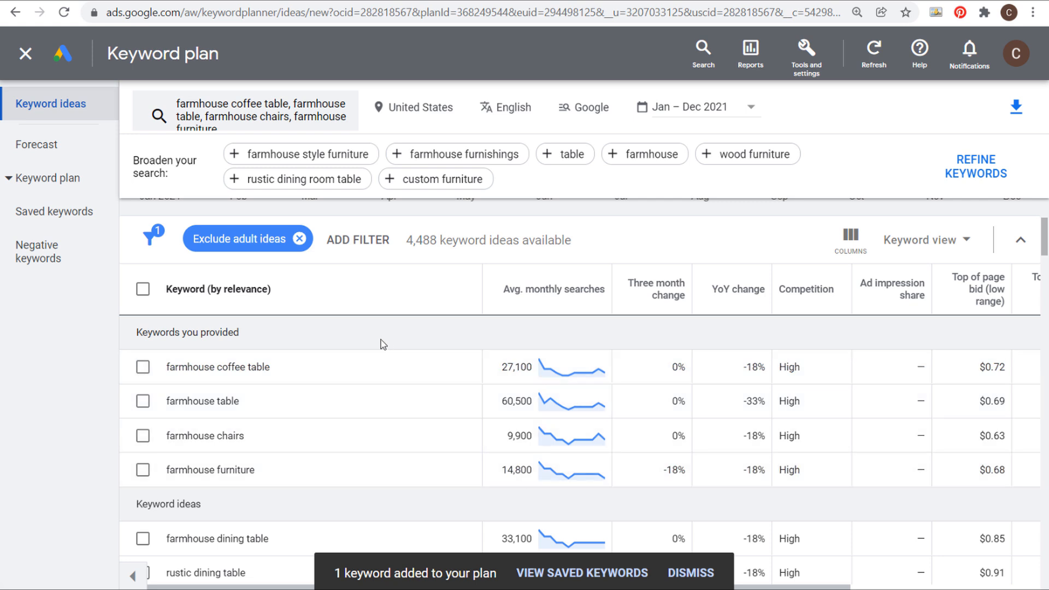
# - Open the plan's forecast and apply the Maximize clicks bid strategy
pyautogui.click(52, 154)
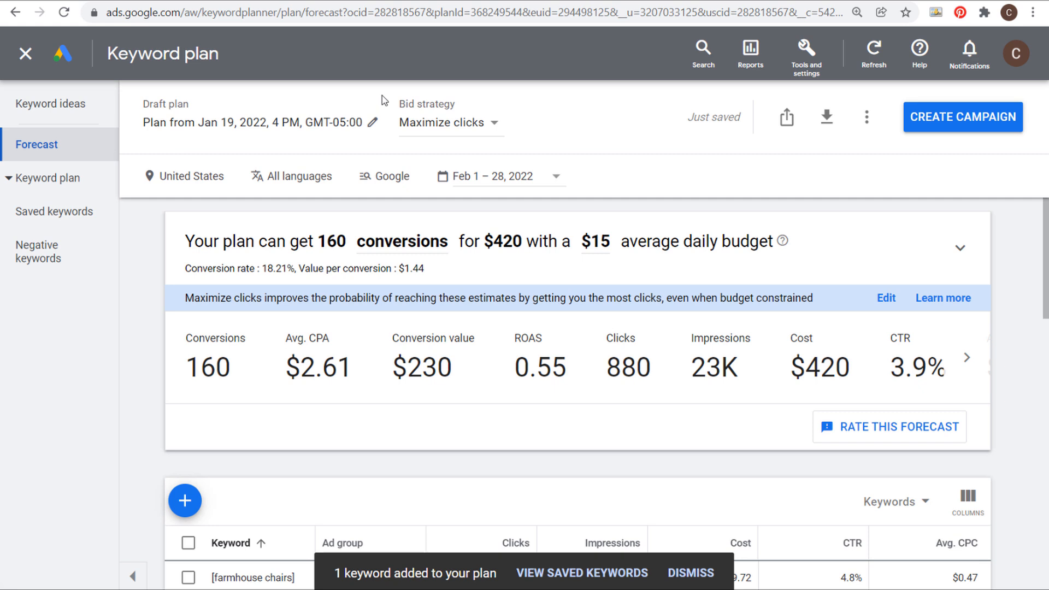
pyautogui.click(434, 124)
pyautogui.click(436, 180)
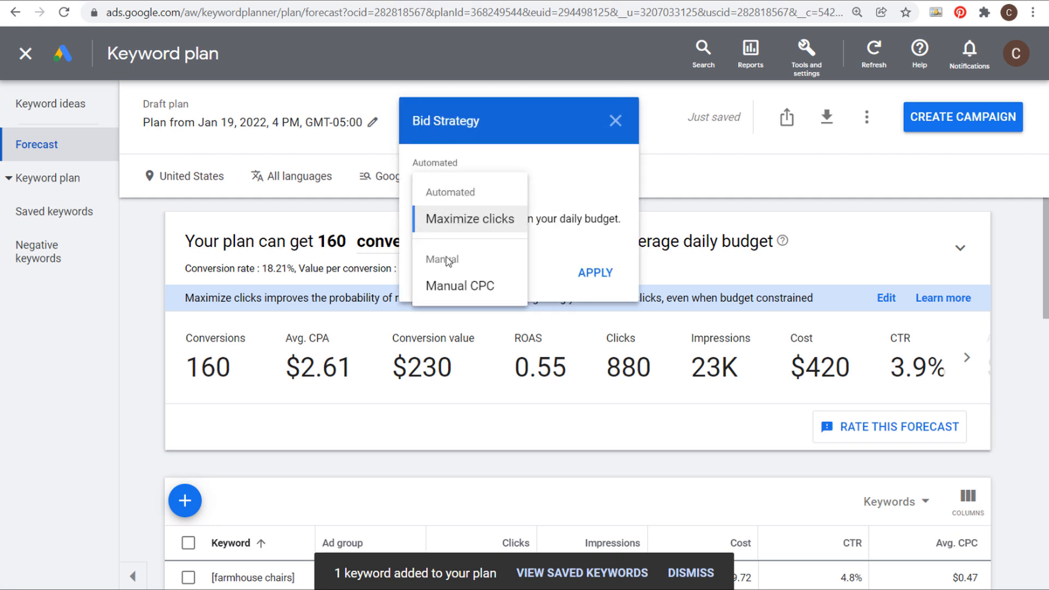
pyautogui.click(489, 220)
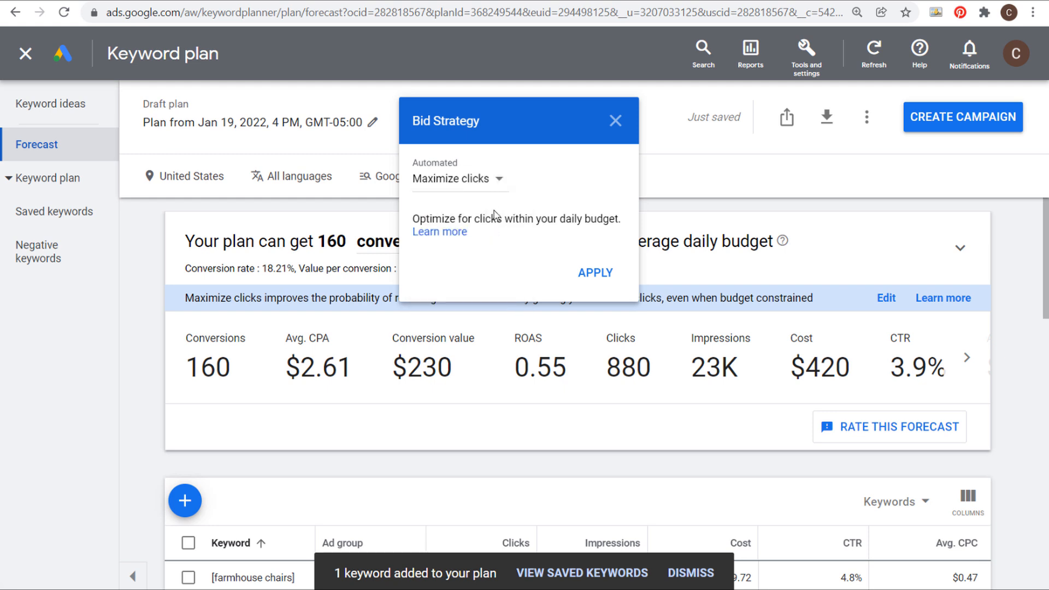
pyautogui.click(595, 272)
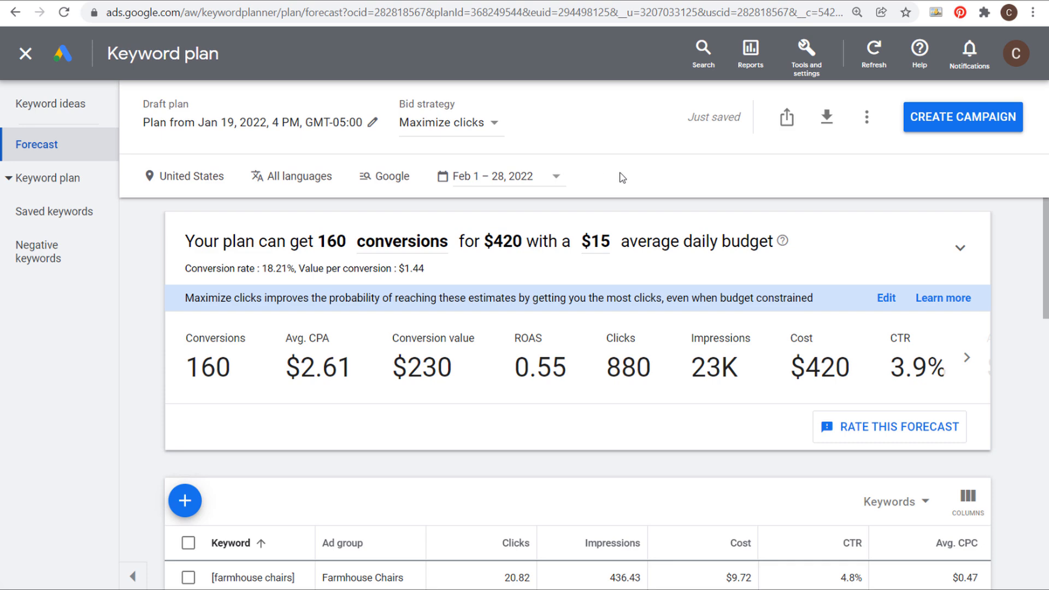
# - Set the forecast's expected conversion rate to 5% and value per conversion to $25
pyautogui.scroll(-4, 579, 314)
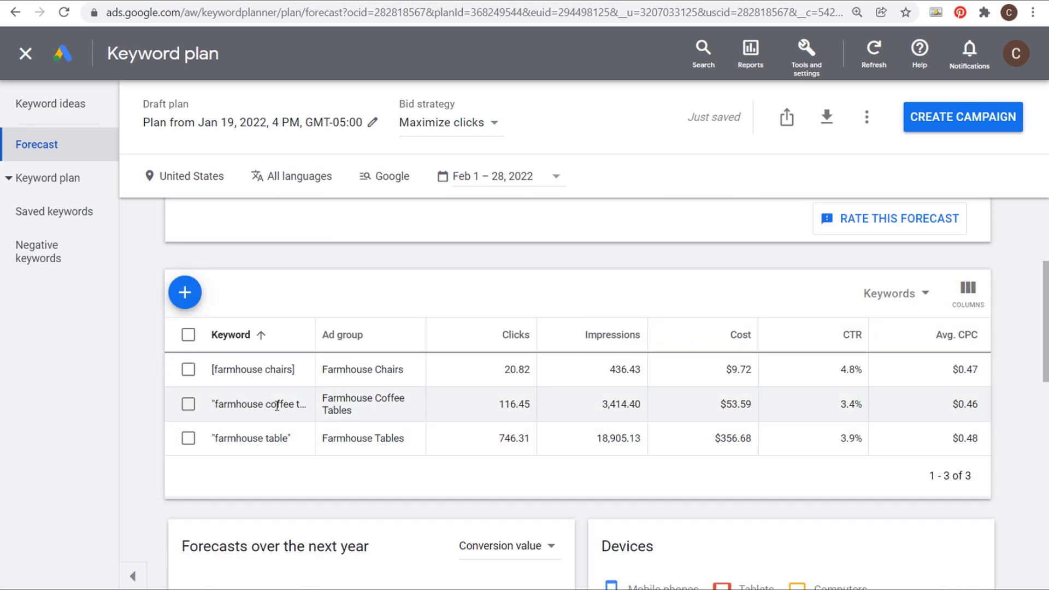
pyautogui.scroll(4, 456, 366)
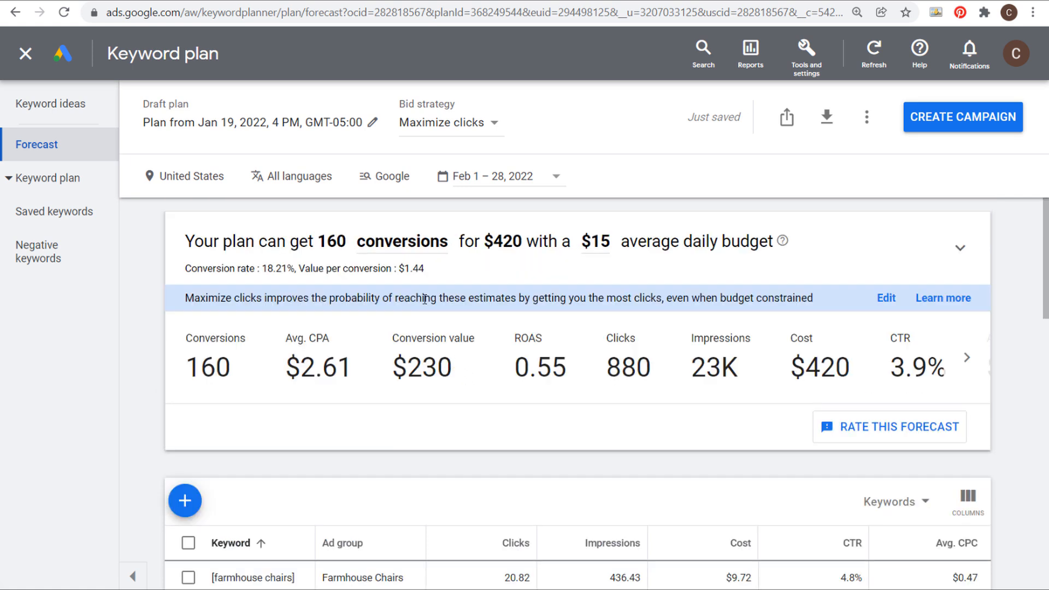
pyautogui.click(423, 269)
pyautogui.doubleClick(227, 338)
pyautogui.write('5')
pyautogui.click(380, 354)
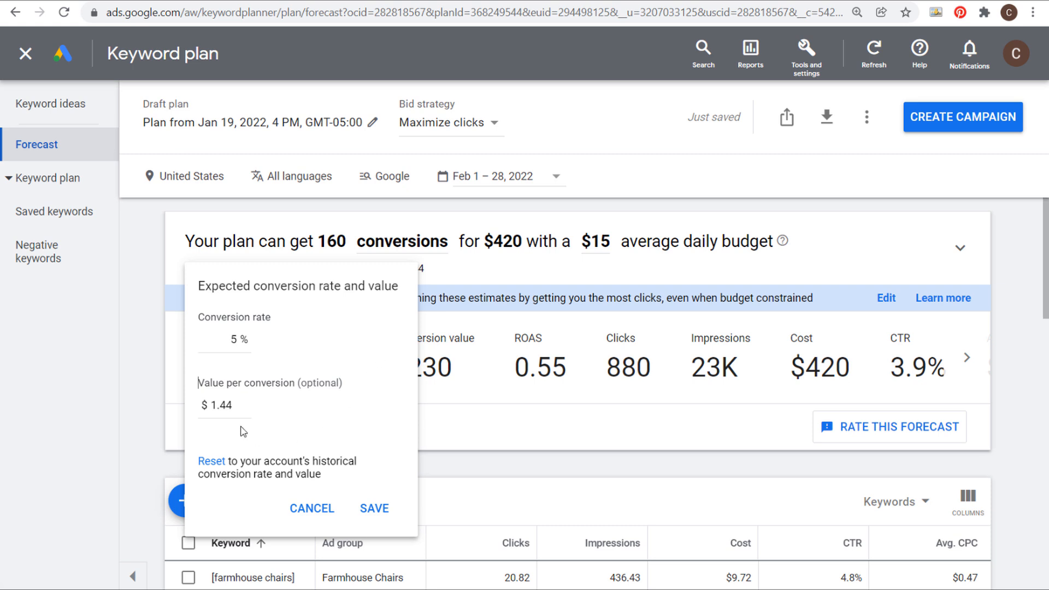
pyautogui.doubleClick(235, 409)
pyautogui.write('25')
pyautogui.click(403, 401)
pyautogui.click(381, 517)
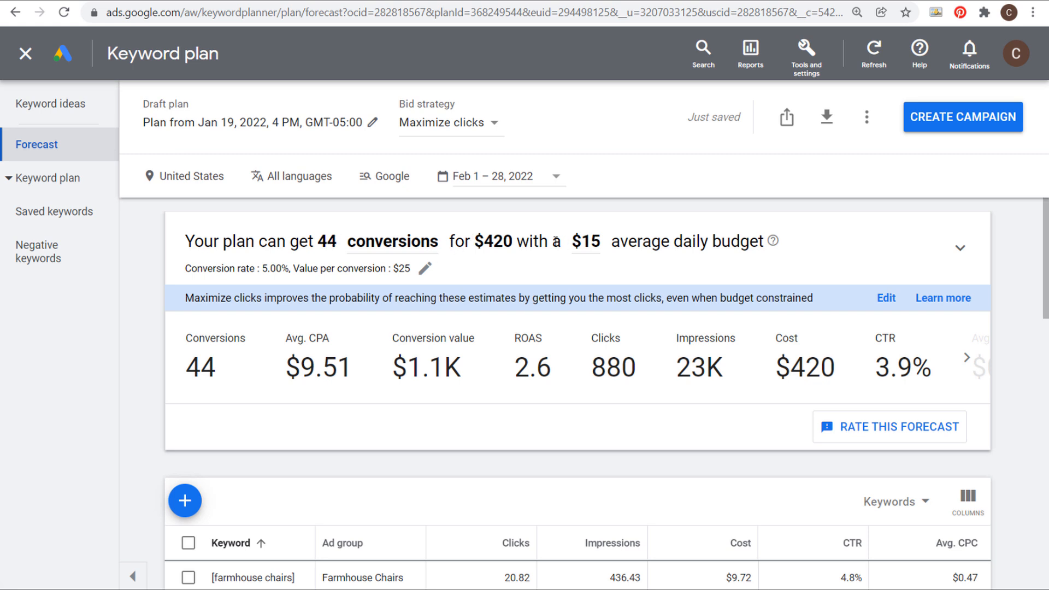
# - Examine the forecast's cost, clicks, CTR, conversion value, ROAS and average CPA
pyautogui.moveTo(835, 367); pyautogui.dragTo(782, 367)
pyautogui.click(636, 367)
pyautogui.moveTo(635, 367); pyautogui.dragTo(595, 368)
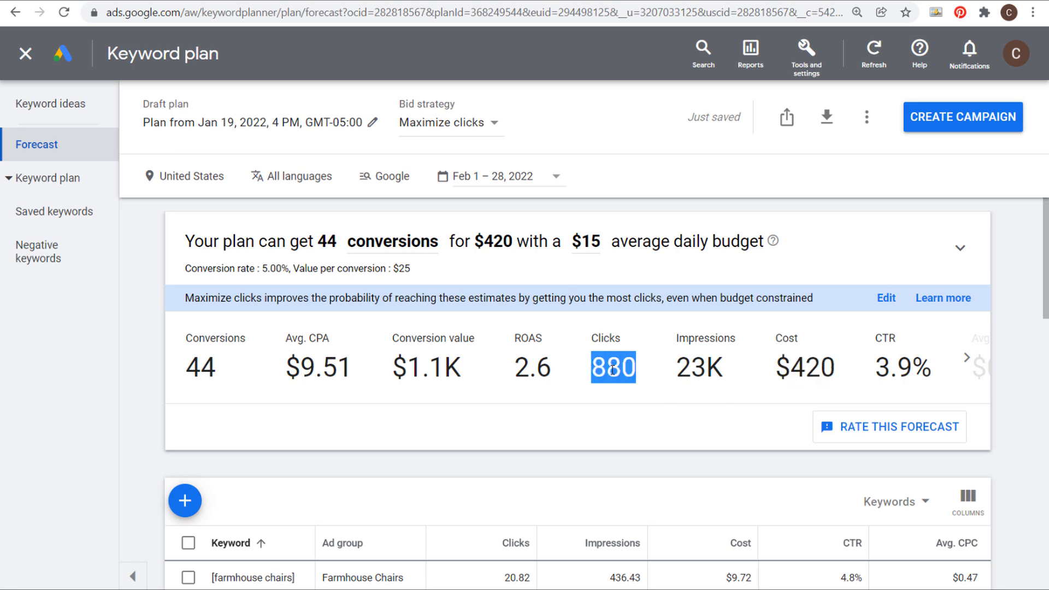
pyautogui.moveTo(874, 367); pyautogui.dragTo(932, 367)
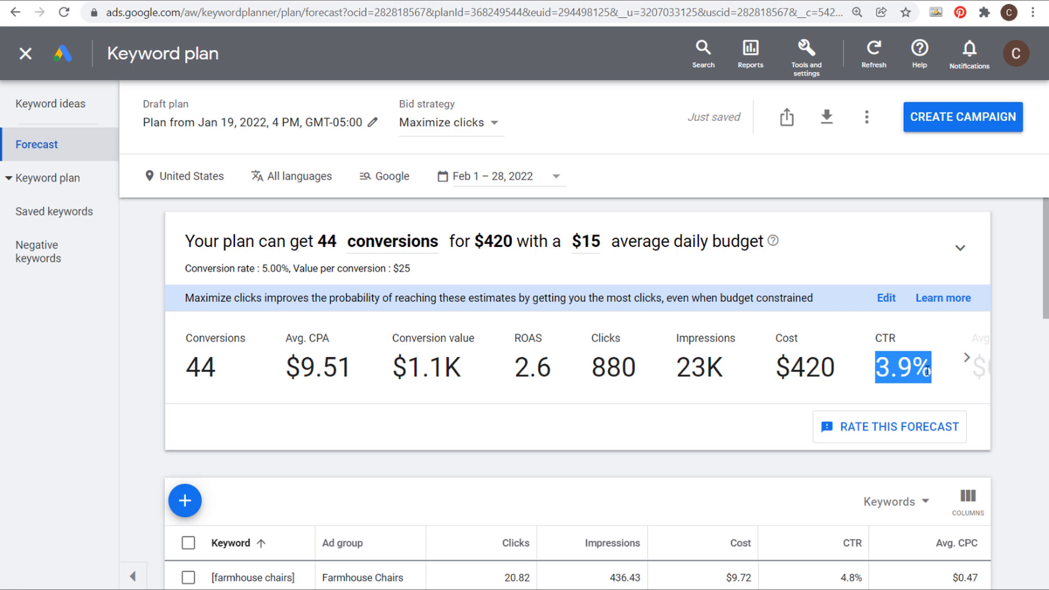
pyautogui.click(828, 366)
pyautogui.moveTo(464, 369); pyautogui.dragTo(391, 376)
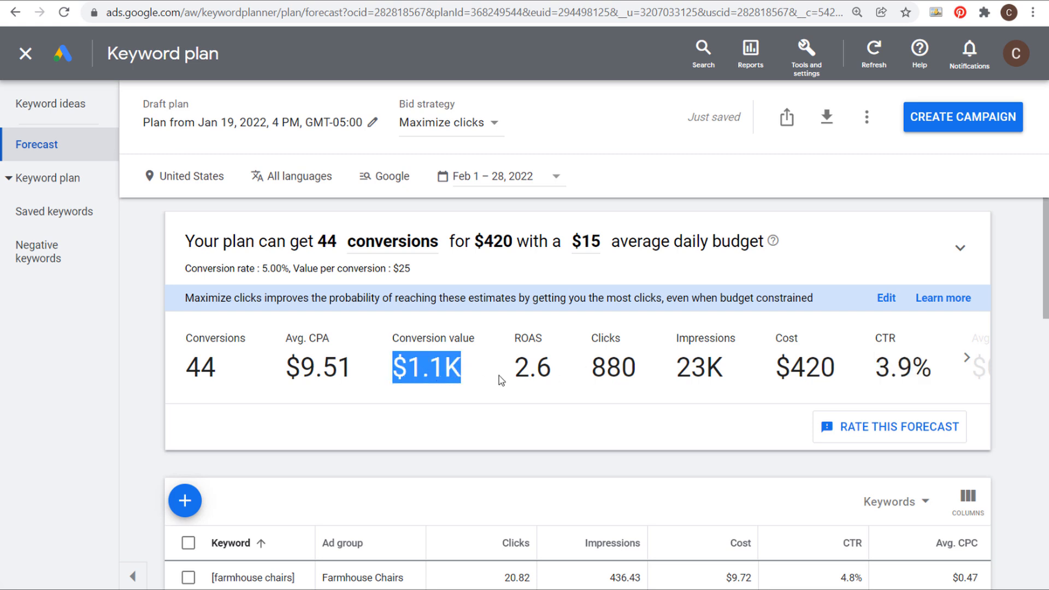
pyautogui.moveTo(517, 370); pyautogui.dragTo(576, 378)
pyautogui.click(540, 359)
pyautogui.click(434, 381)
pyautogui.moveTo(353, 367); pyautogui.dragTo(289, 366)
pyautogui.click(321, 369)
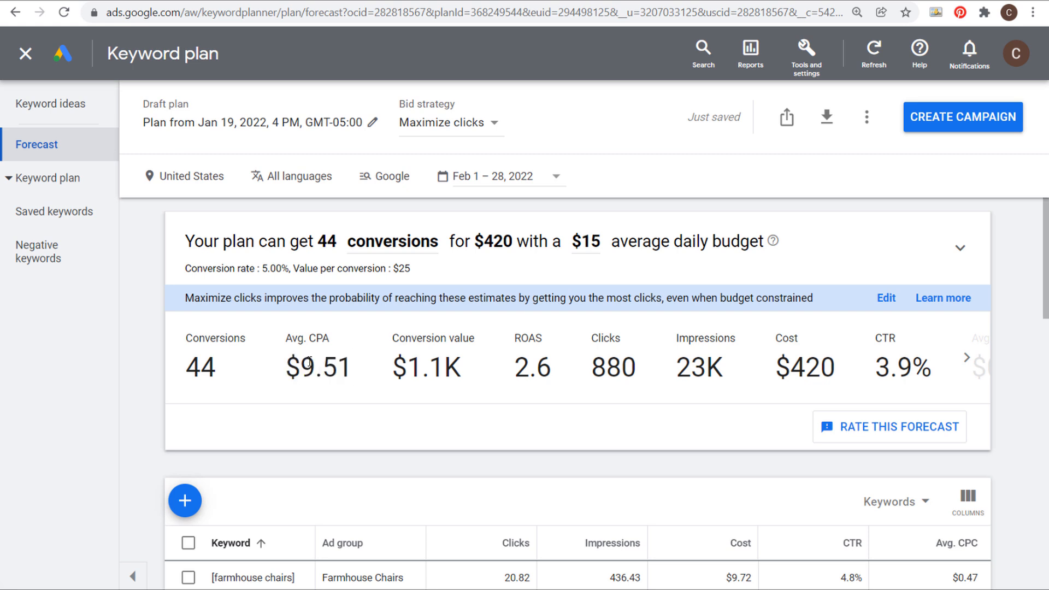
# - Set the expected conversion rate to 2% and the value per conversion to $15
pyautogui.click(372, 281)
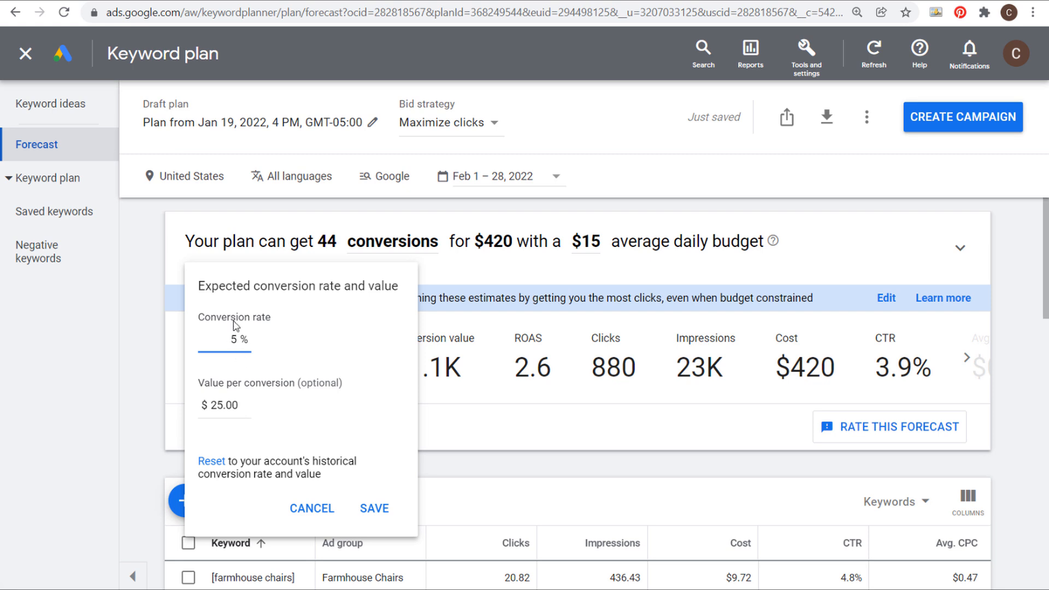
pyautogui.click(234, 339)
pyautogui.write('2')
pyautogui.press('Tab')
pyautogui.write('15')
pyautogui.click(395, 504)
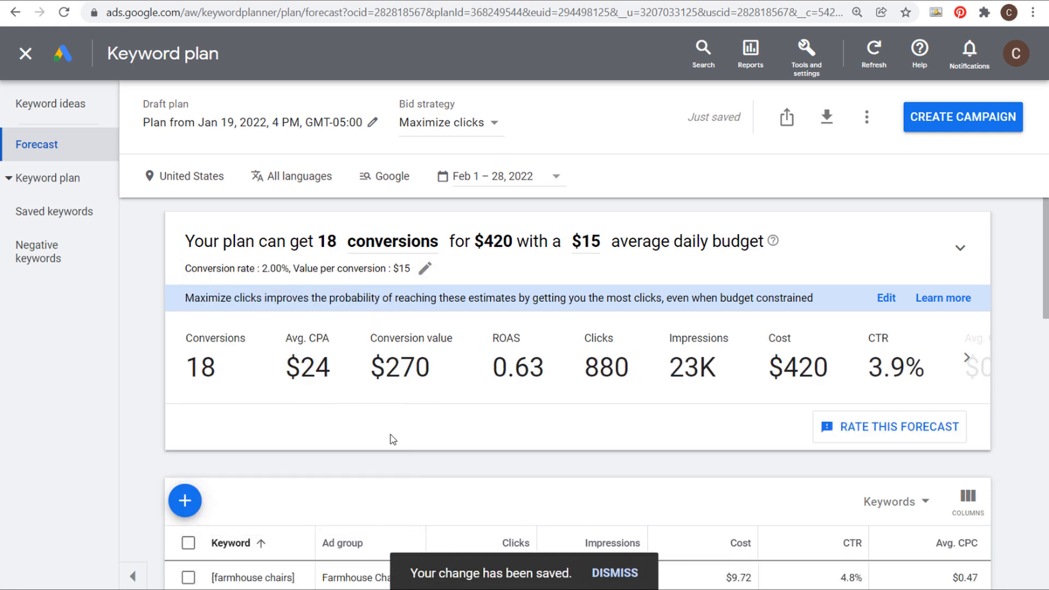
# - Compare the forecast's cost with its conversion value under the Maximize clicks strategy
pyautogui.moveTo(834, 378); pyautogui.dragTo(780, 376)
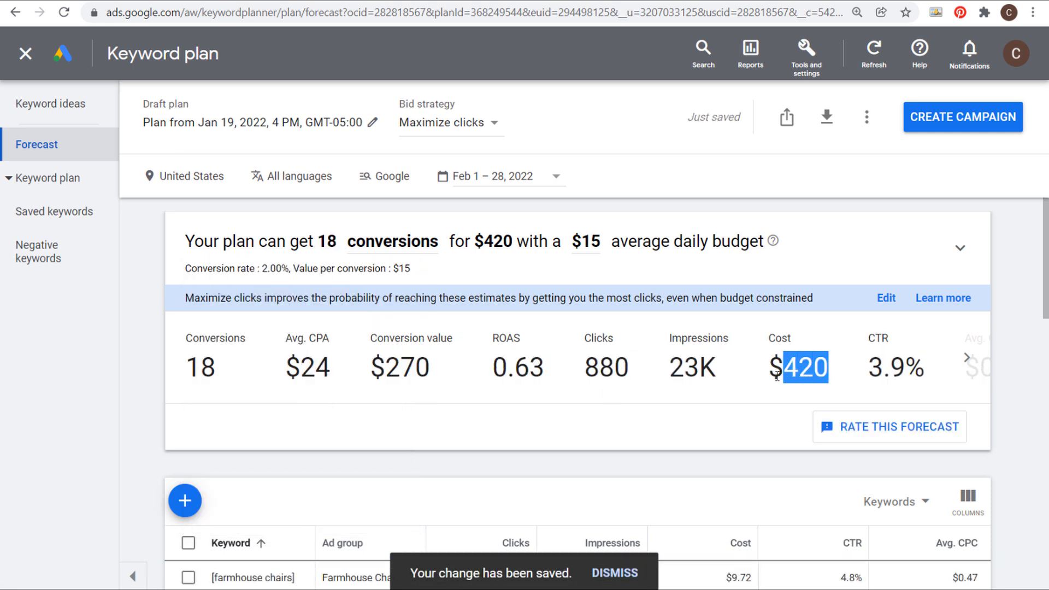
pyautogui.moveTo(434, 375); pyautogui.dragTo(400, 372)
pyautogui.doubleClick(410, 376)
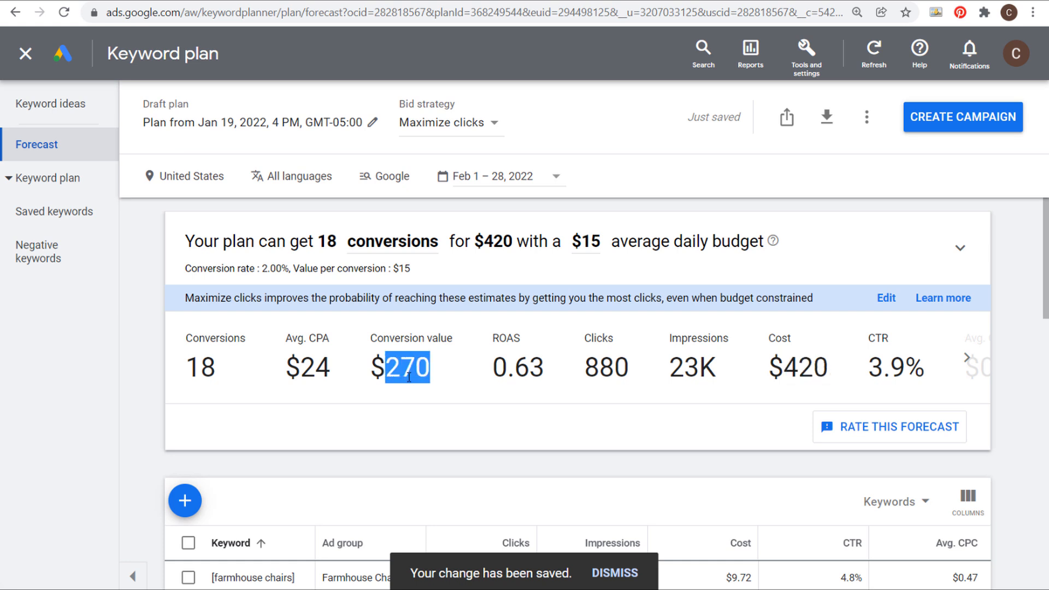
pyautogui.moveTo(349, 278)
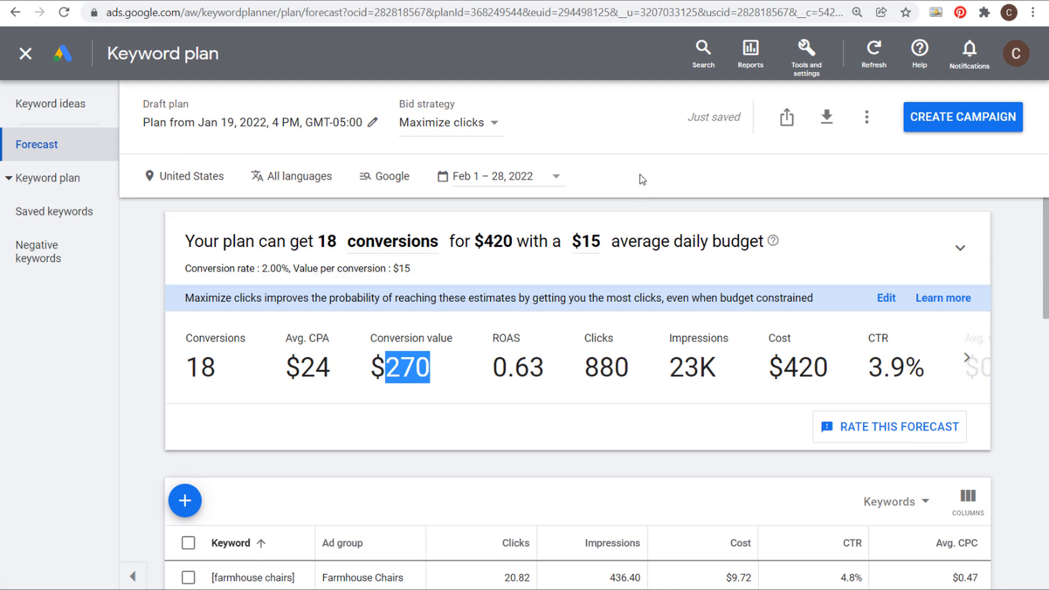
# - Switch the bid strategy to Manual CPC and expand the conversions chart for the max. CPC
pyautogui.moveTo(305, 269)
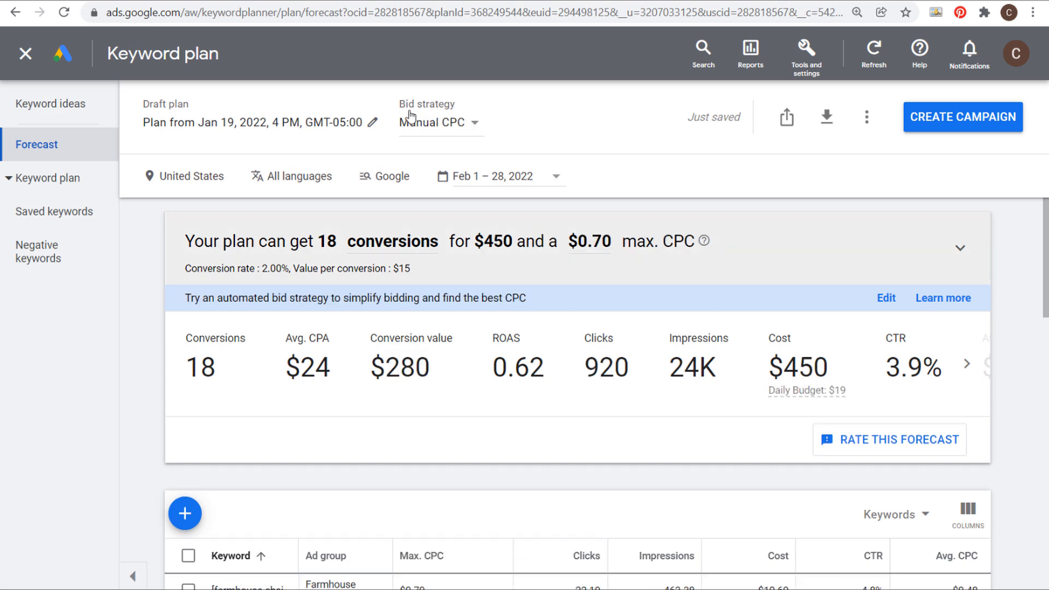
pyautogui.click(420, 124)
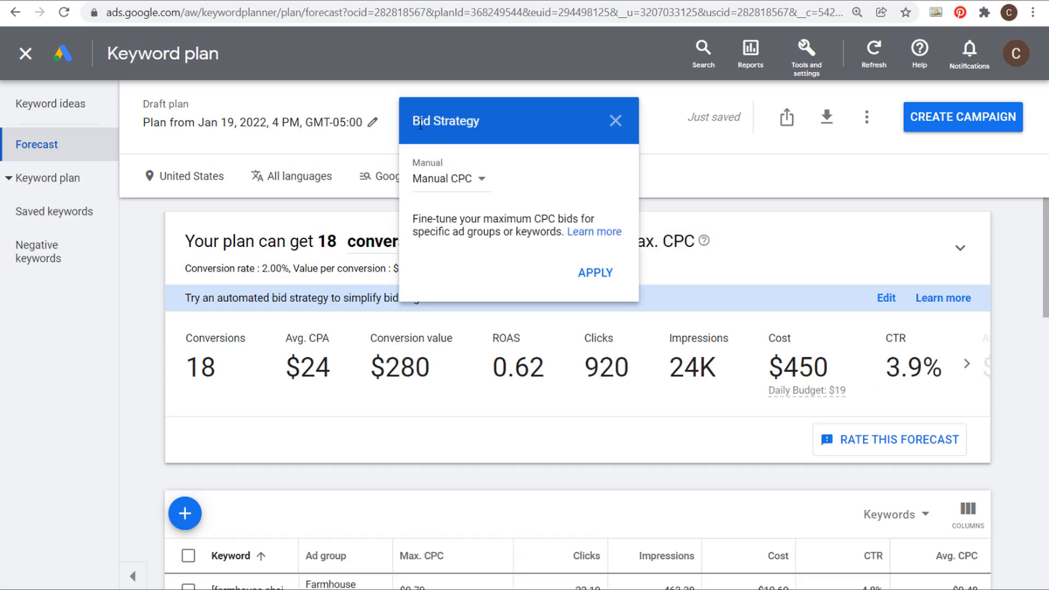
pyautogui.click(617, 124)
pyautogui.click(595, 241)
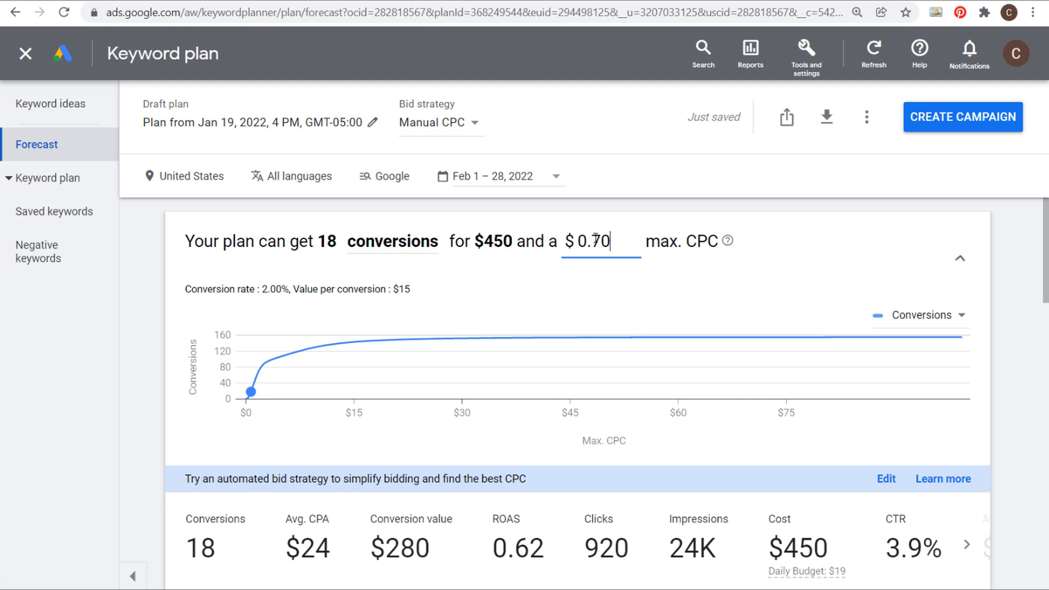
pyautogui.click(661, 240)
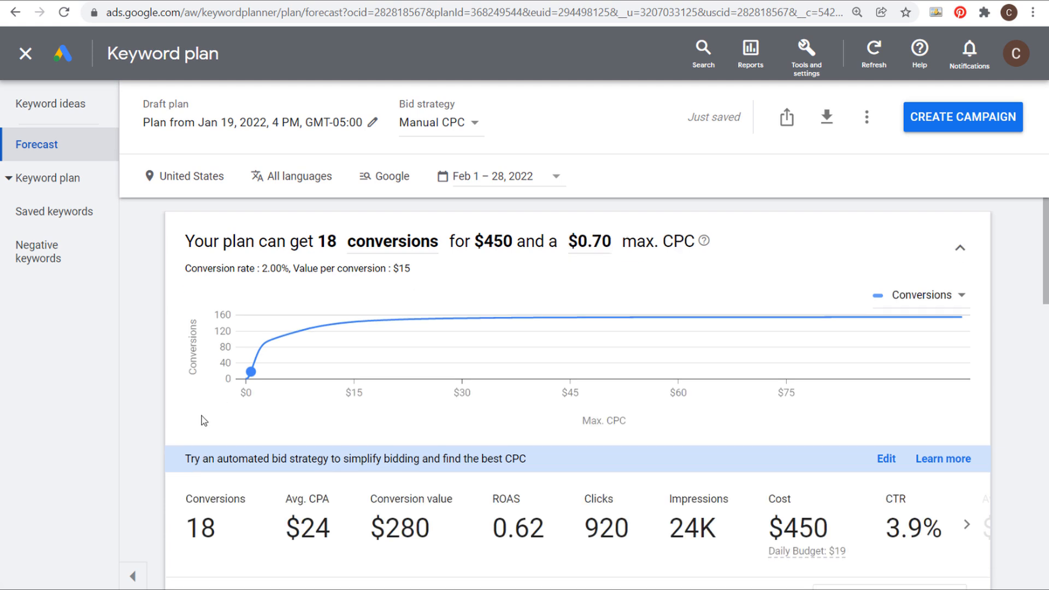
# - Adjust the max. CPC along the conversions curve, trying $4.75 and $2.34 before setting it to $1.62
pyautogui.moveTo(252, 372); pyautogui.dragTo(282, 337)
pyautogui.click(332, 383)
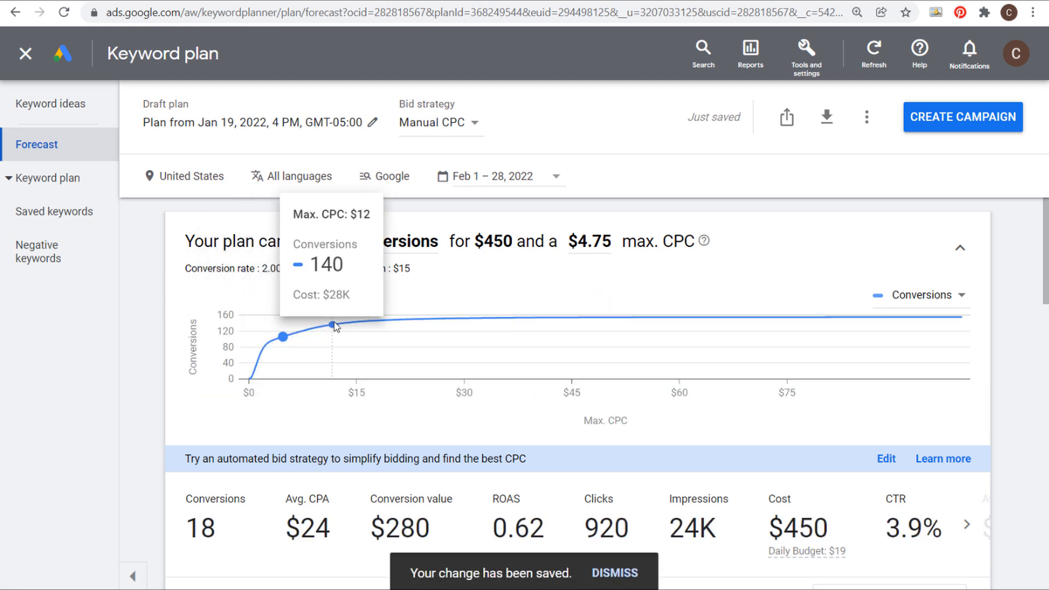
pyautogui.moveTo(337, 326)
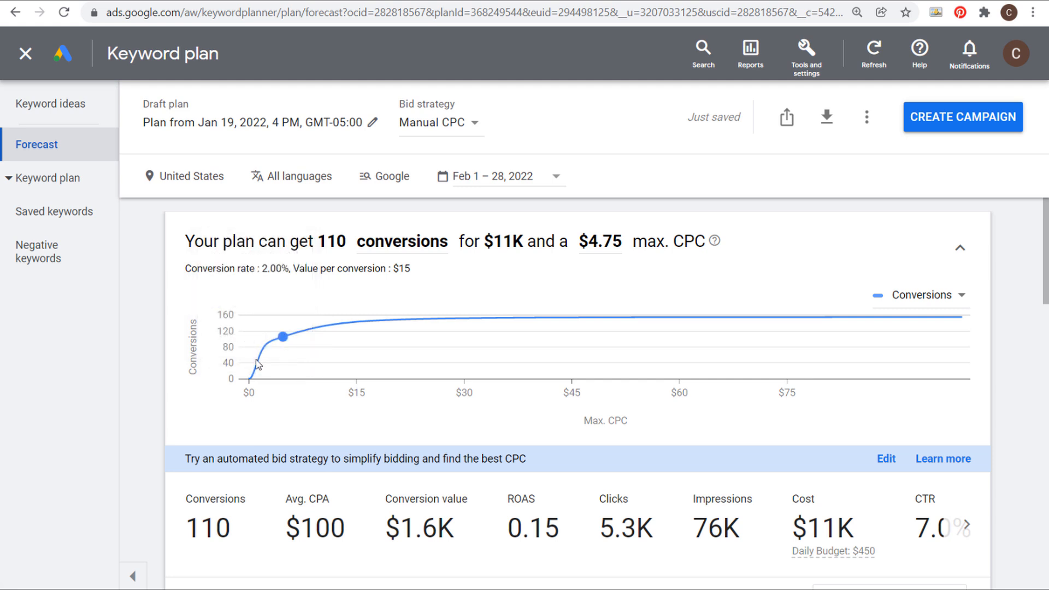
pyautogui.click(265, 345)
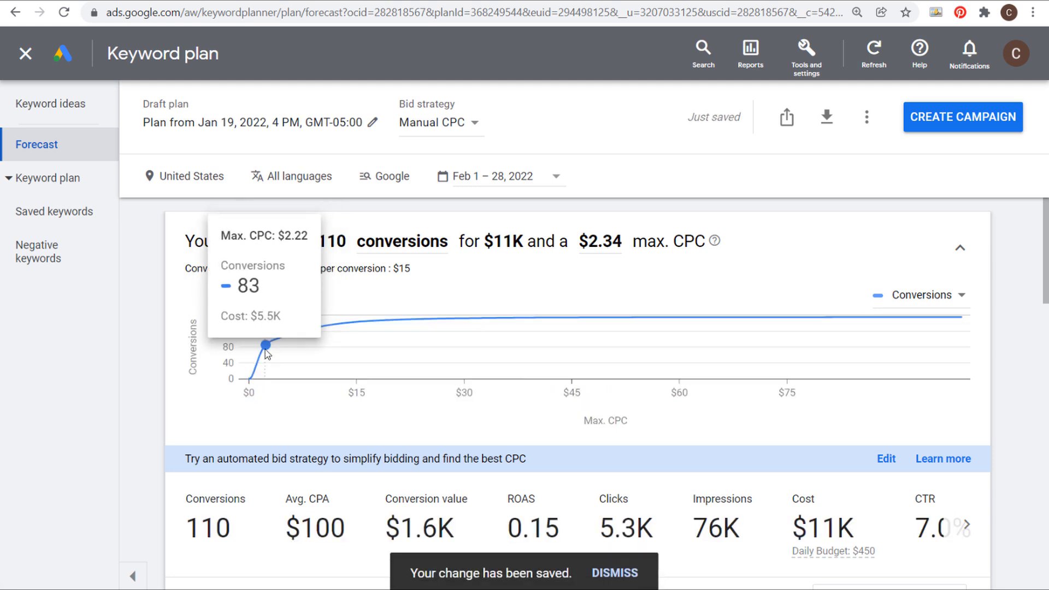
pyautogui.click(261, 354)
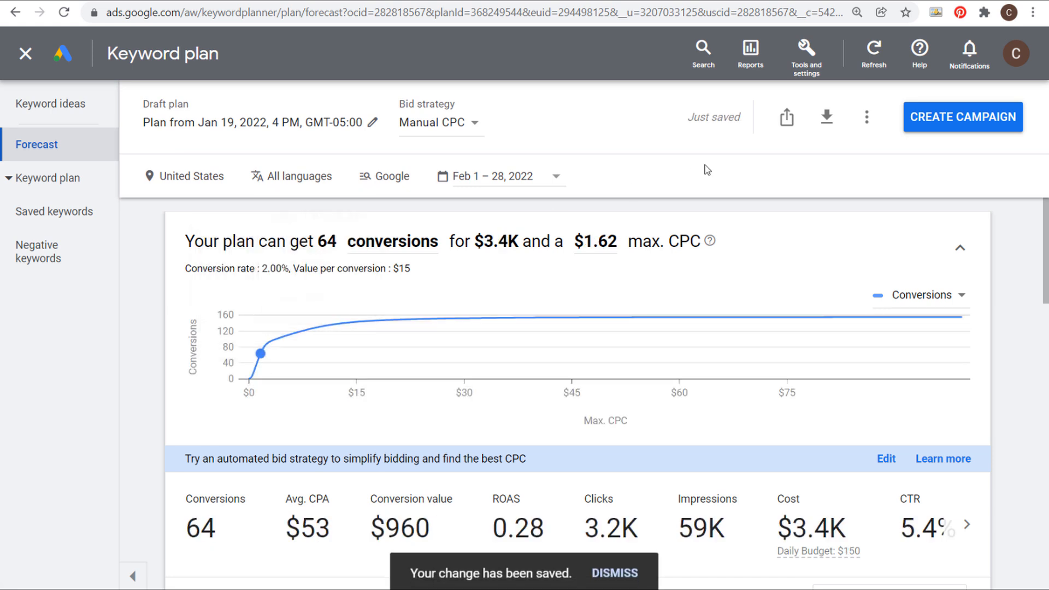
# - Examine the forecast's cost against its conversion value for the $1.62 max. CPC
pyautogui.scroll(-2, 814, 435)
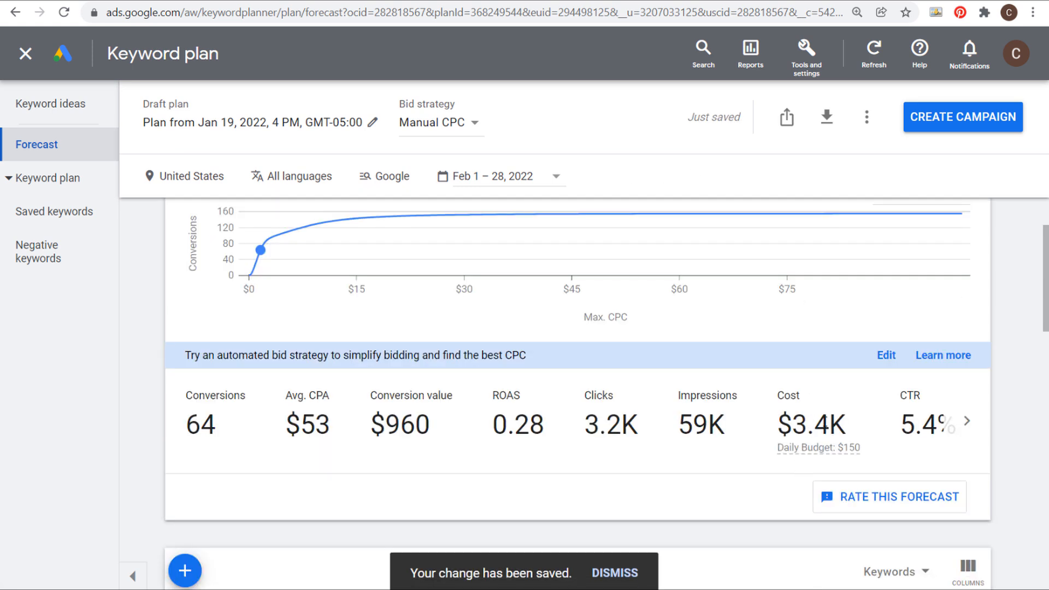
pyautogui.moveTo(850, 425); pyautogui.dragTo(793, 425)
pyautogui.moveTo(430, 425); pyautogui.dragTo(353, 442)
pyautogui.click(420, 427)
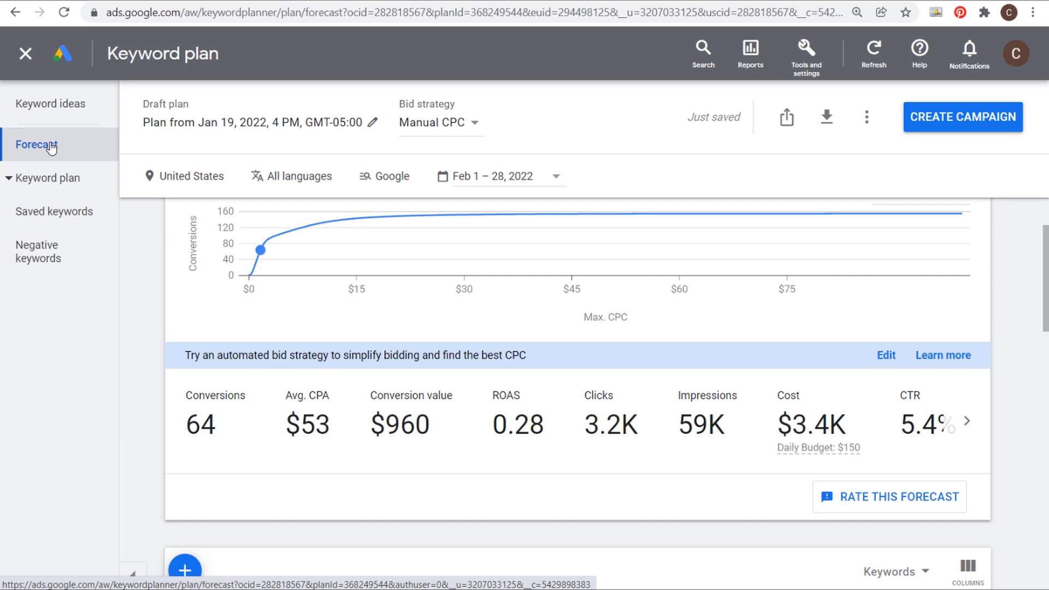
pyautogui.click(971, 125)
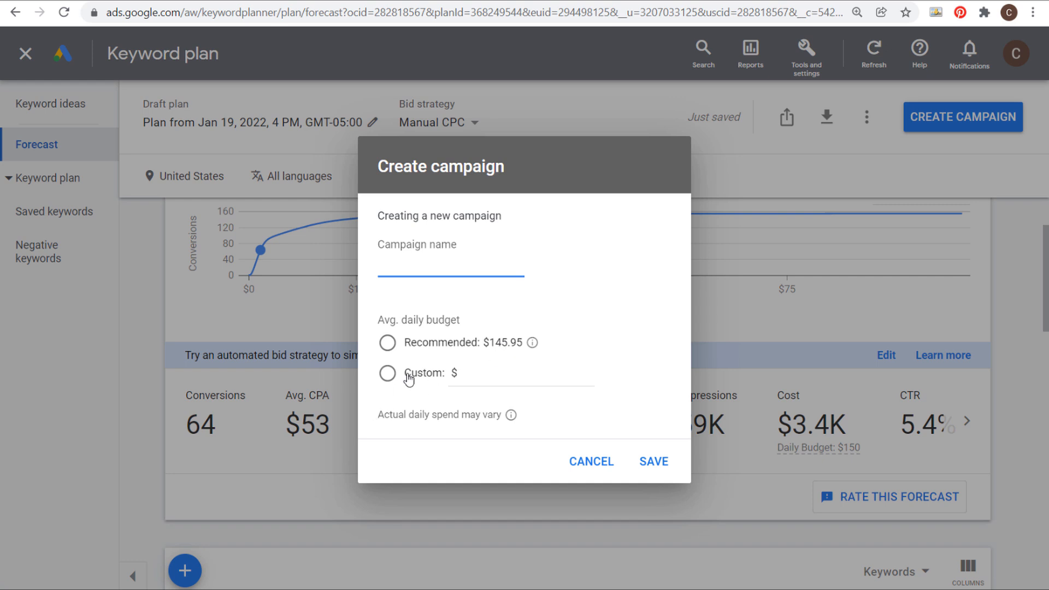
pyautogui.click(388, 373)
pyautogui.click(533, 374)
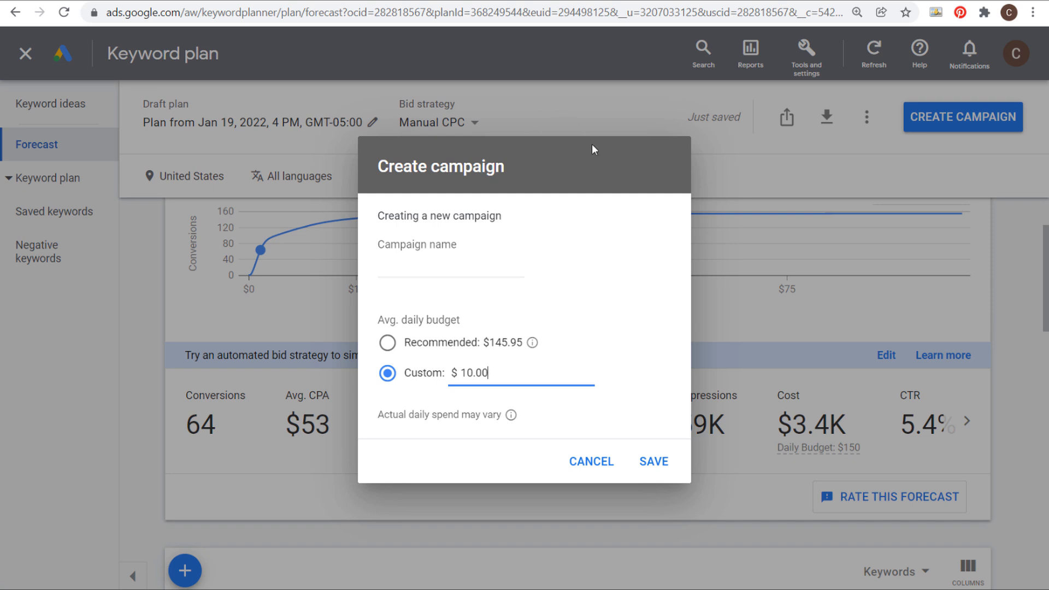
pyautogui.click(578, 464)
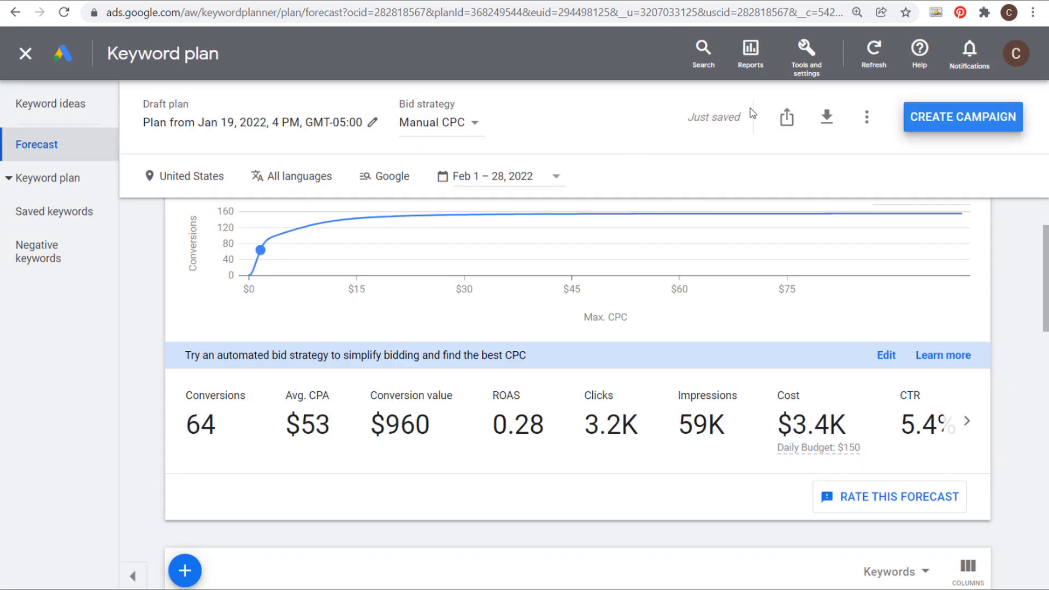
# - Leave the forecast and return to the Keyword Planner start page
pyautogui.click(801, 70)
pyautogui.click(807, 304)
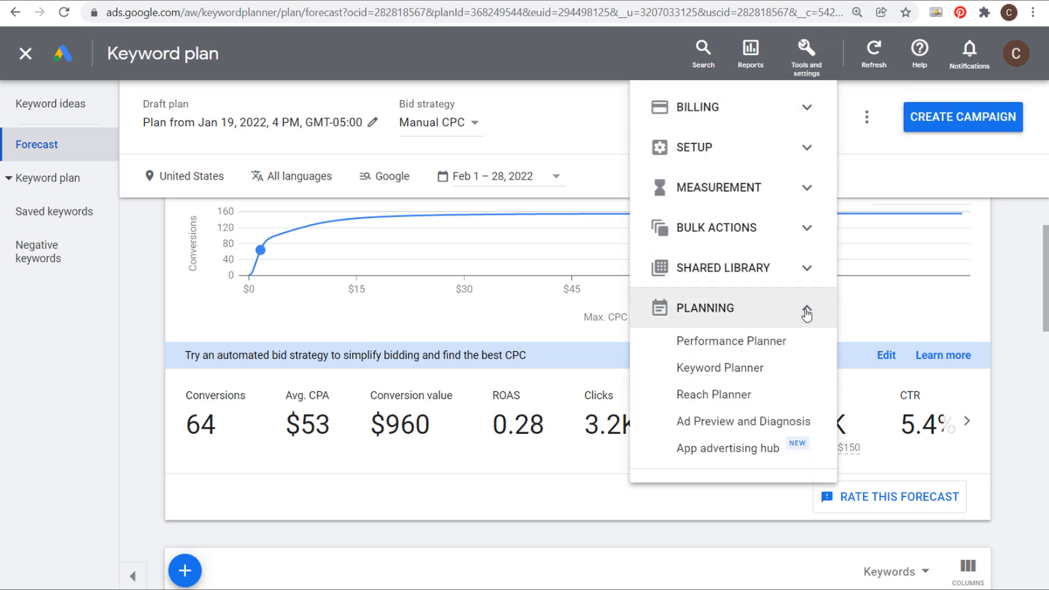
pyautogui.click(764, 371)
# - Review the list of created plans, checking their status, last modified dates and forecast periods
pyautogui.scroll(-3, 494, 417)
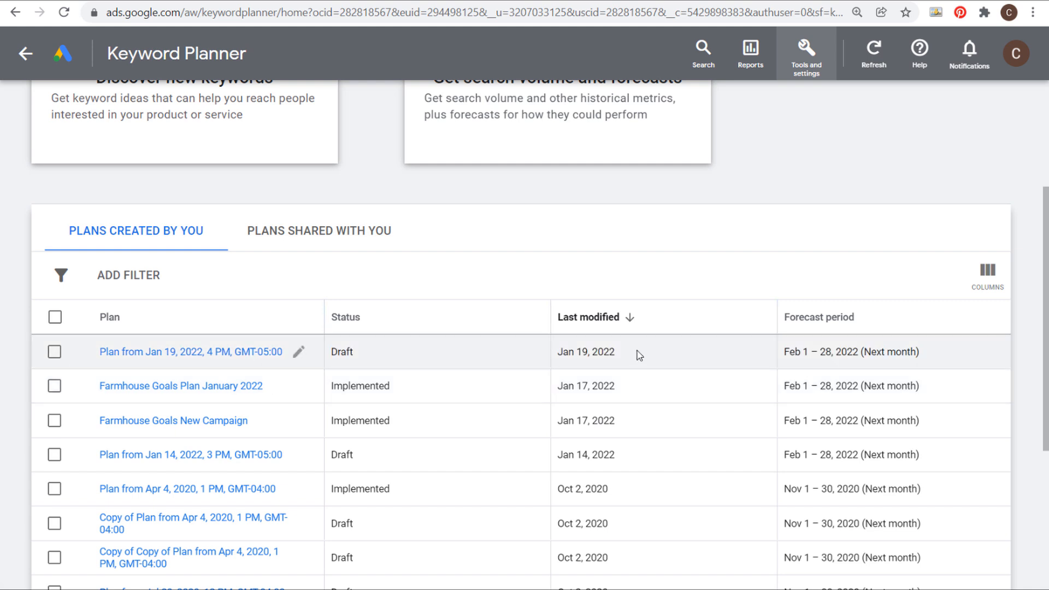
pyautogui.moveTo(639, 355); pyautogui.dragTo(572, 354)
pyautogui.click(616, 386)
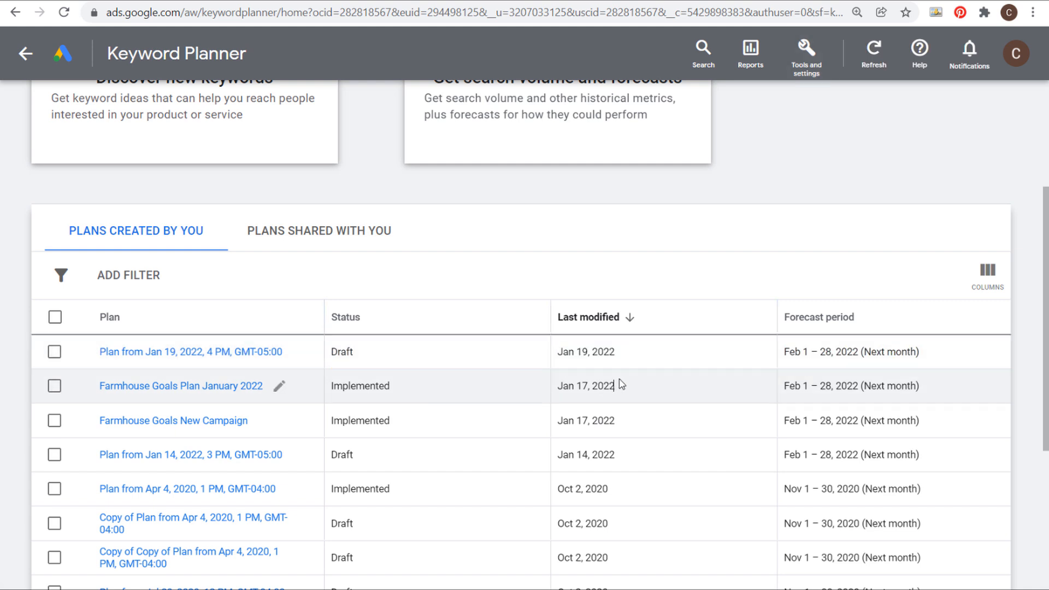
pyautogui.moveTo(633, 389); pyautogui.dragTo(558, 386)
pyautogui.click(575, 390)
pyautogui.click(582, 392)
pyautogui.scroll(-2, 593, 407)
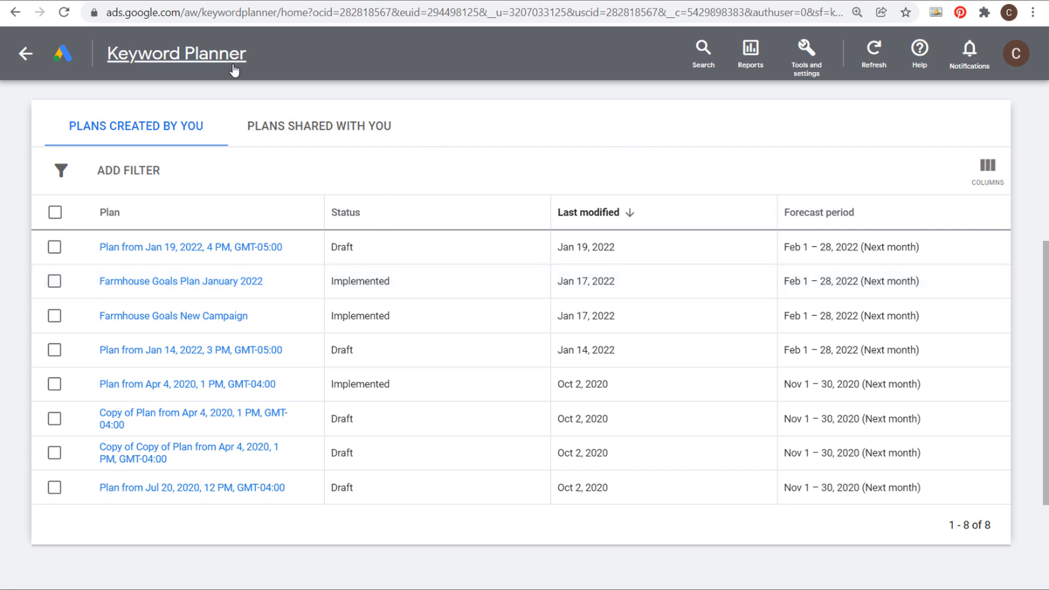
# - Open the Discover new keywords form to start a new keyword search
pyautogui.scroll(4, 597, 147)
pyautogui.scroll(2, 744, 211)
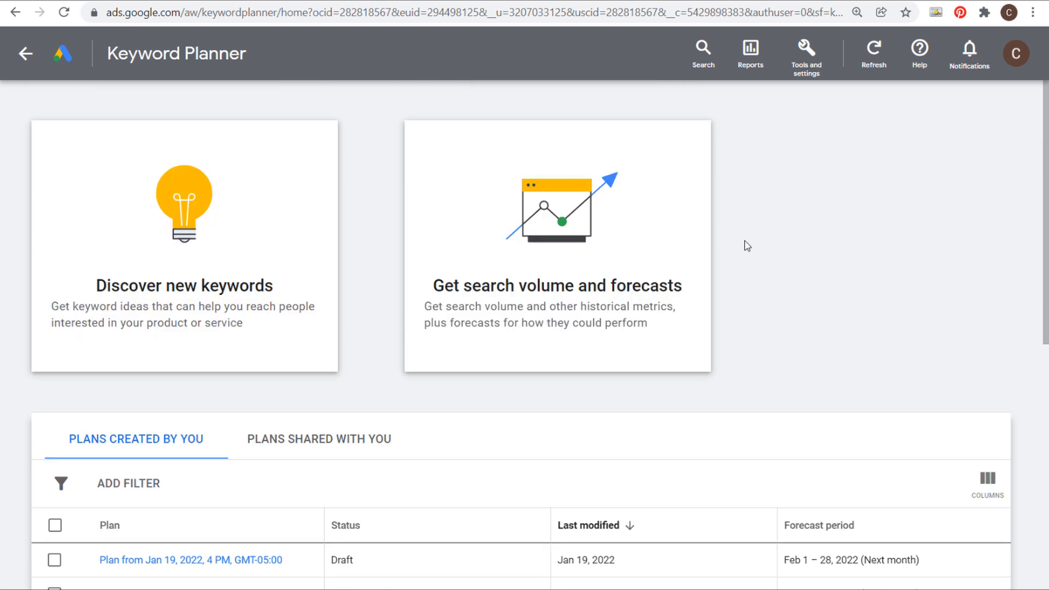
pyautogui.scroll(-2, 165, 305)
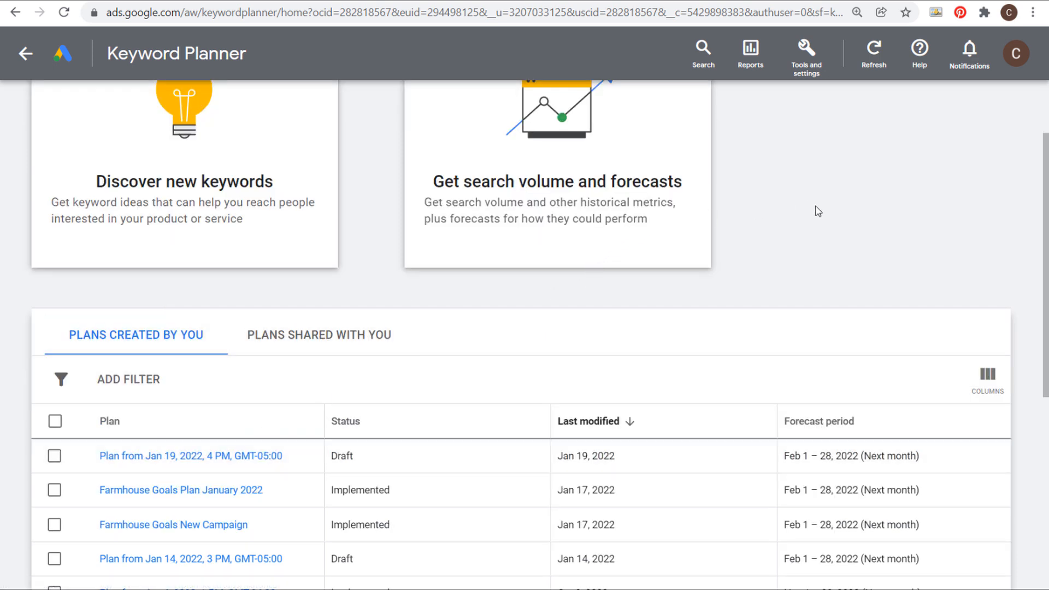
pyautogui.scroll(2, 824, 194)
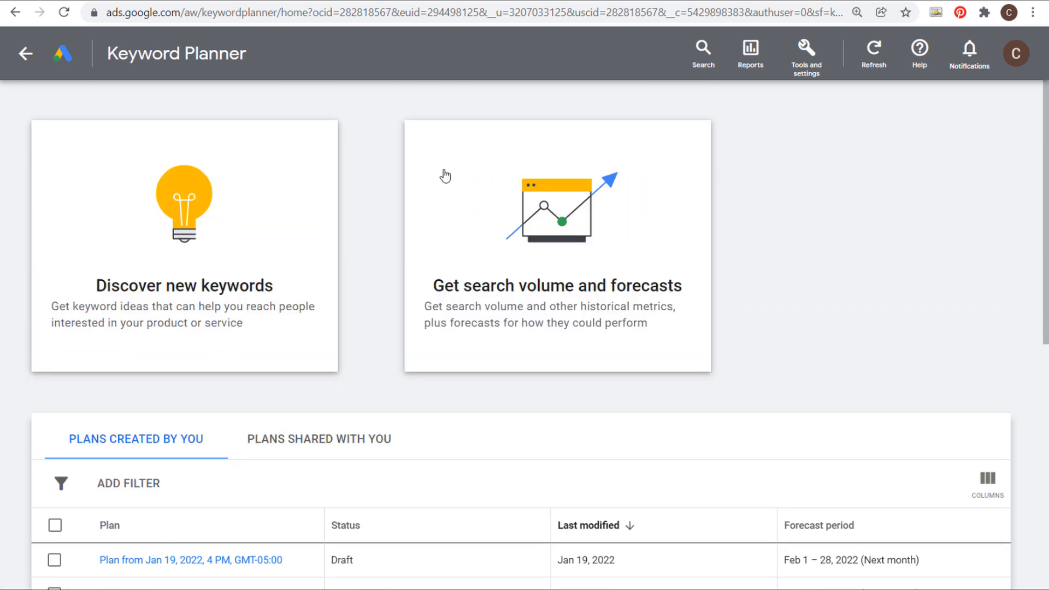
pyautogui.click(247, 223)
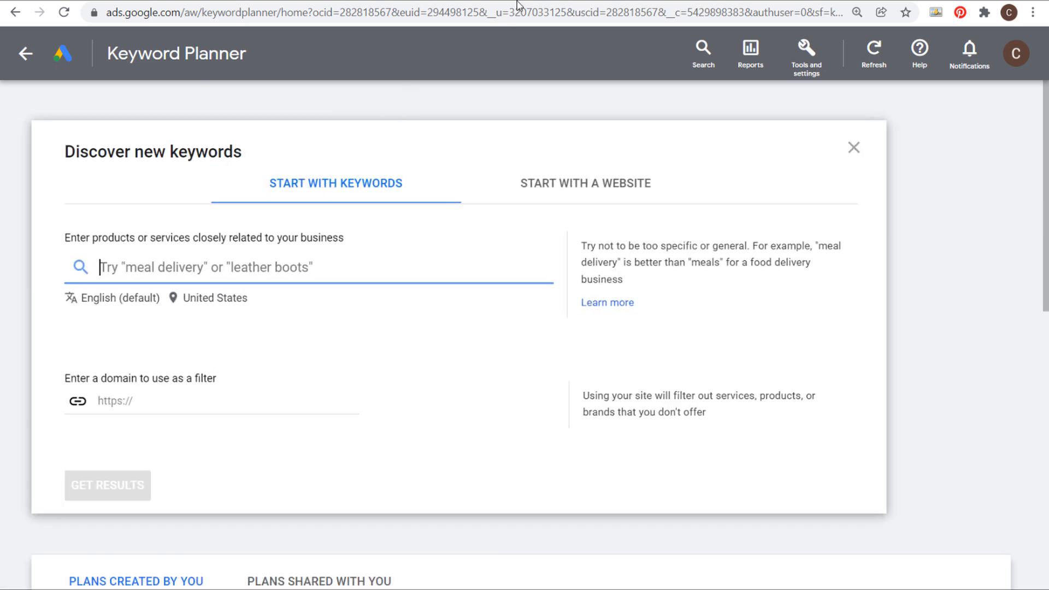
# - Switch to the Advance Auto Parts website and look through its shop categories, including Brakes, Steering & Suspension
pyautogui.click(545, 2)
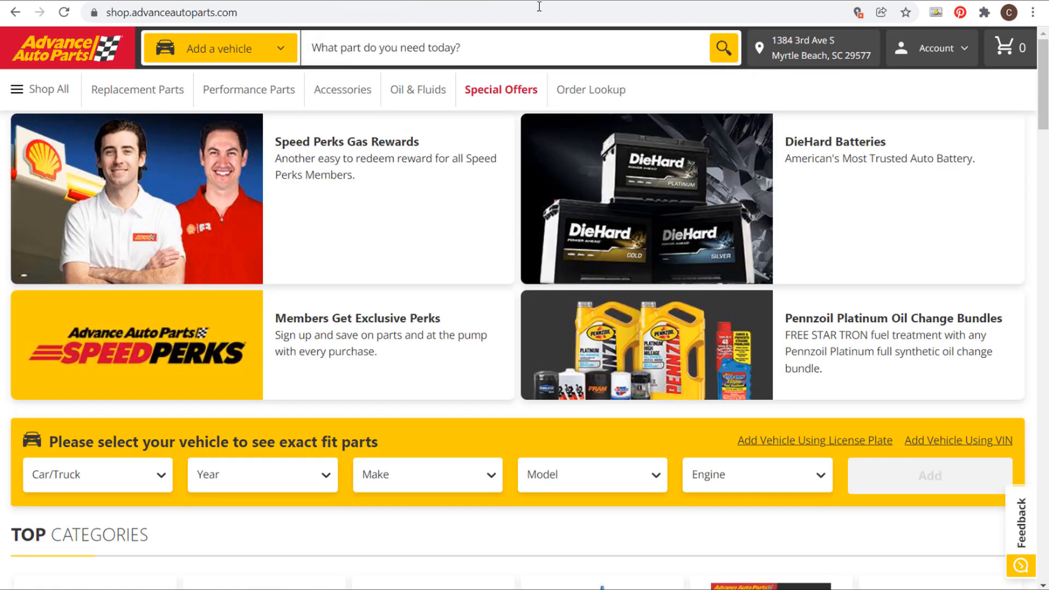
pyautogui.click(40, 89)
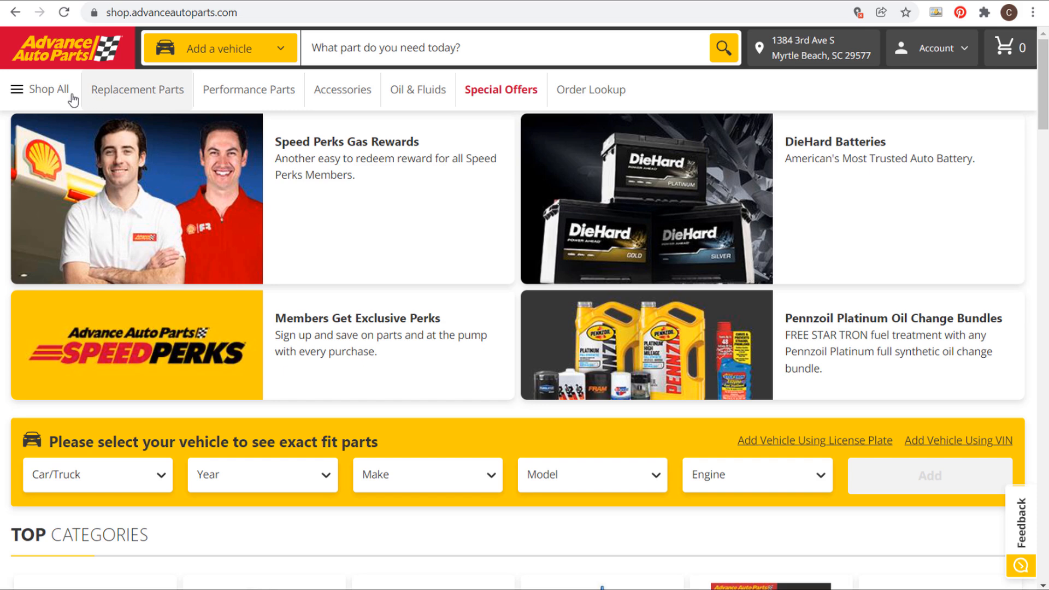
pyautogui.click(46, 92)
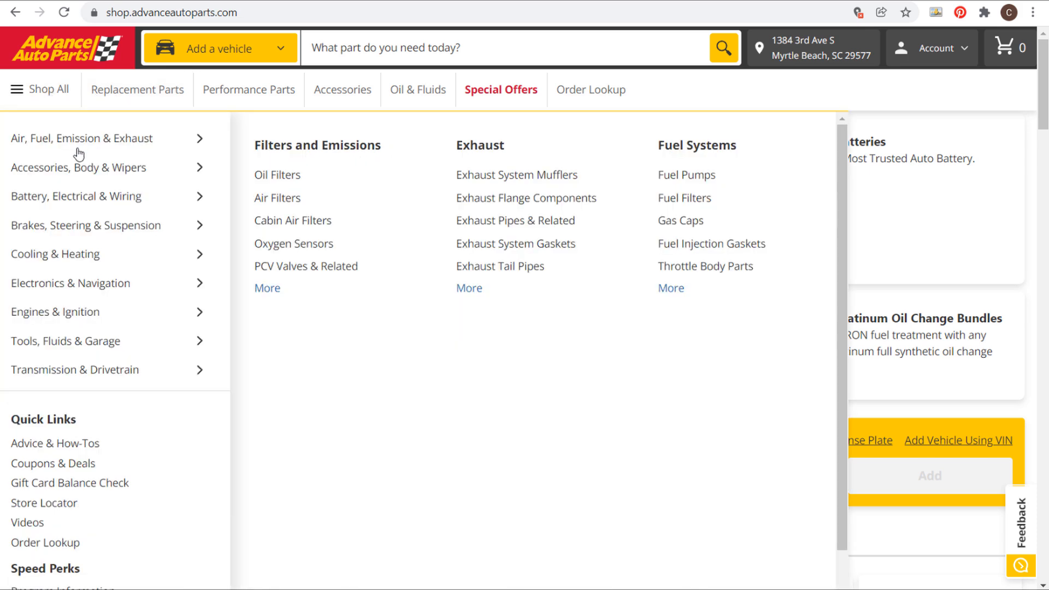
pyautogui.moveTo(89, 229)
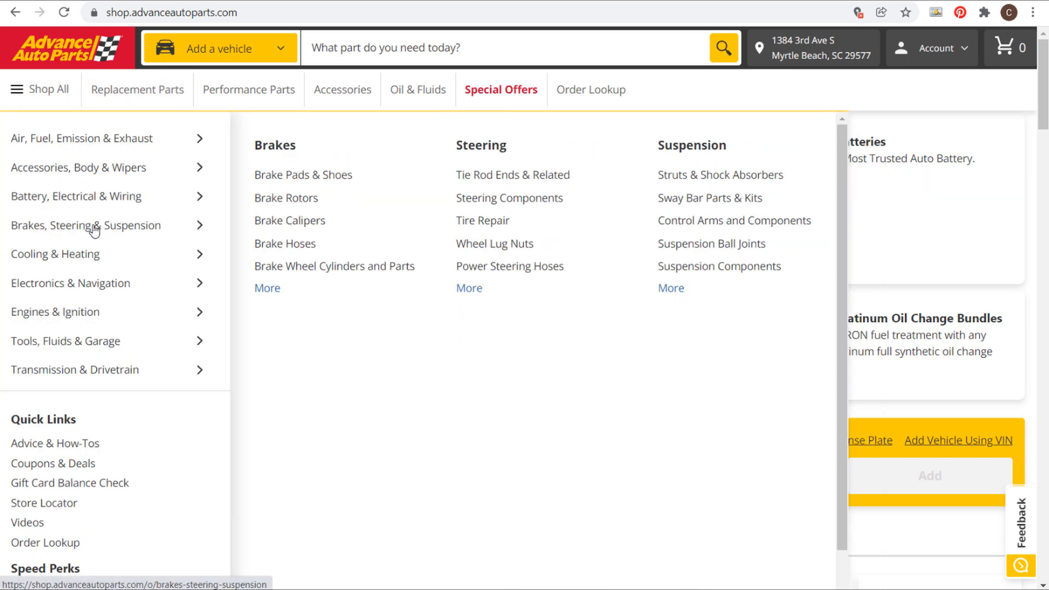
pyautogui.click(264, 289)
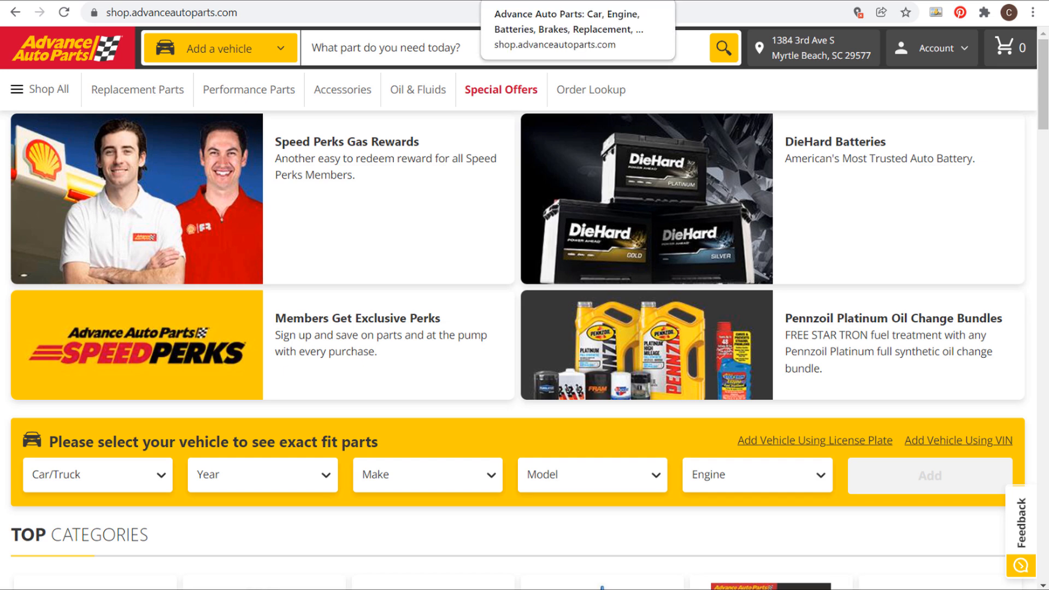
# - Browse the subcategories under Accessories, Body & Wipers and Air, Fuel, Emission & Exhaust in the full shop listing
pyautogui.moveTo(38, 90)
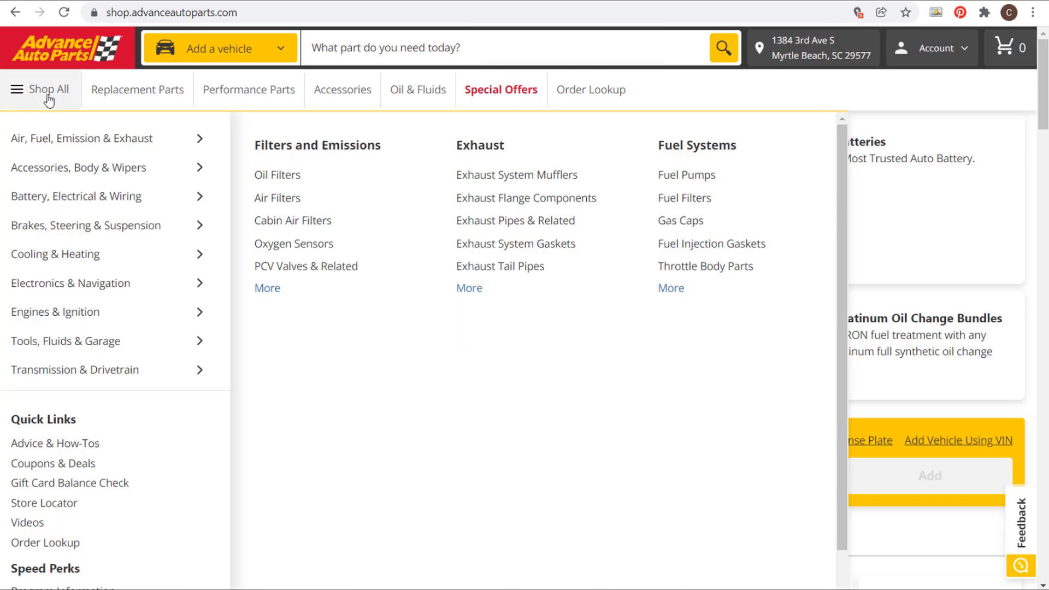
pyautogui.moveTo(54, 249)
pyautogui.moveTo(56, 206)
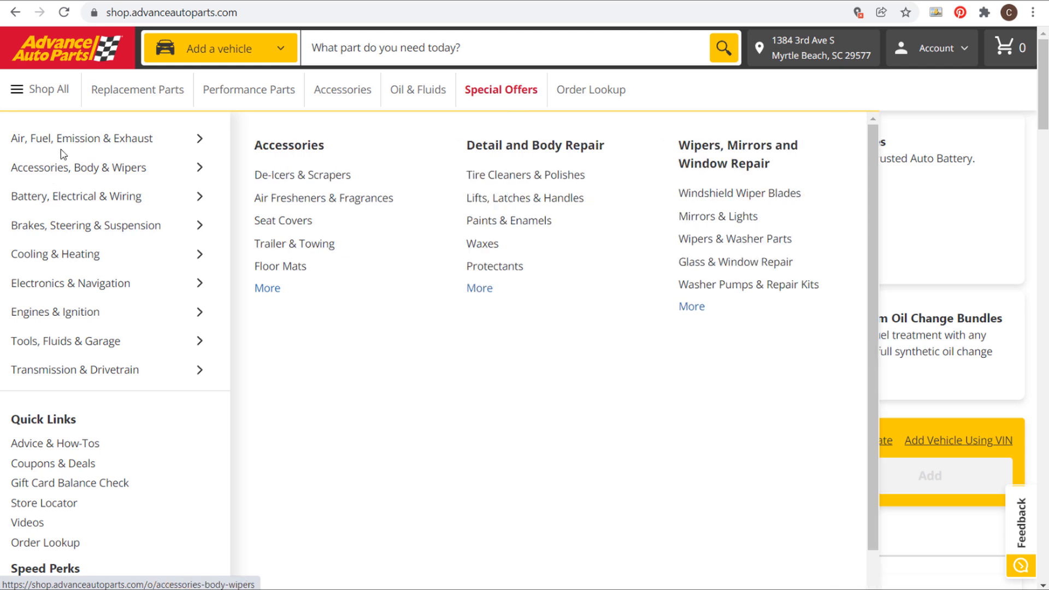
pyautogui.moveTo(65, 146)
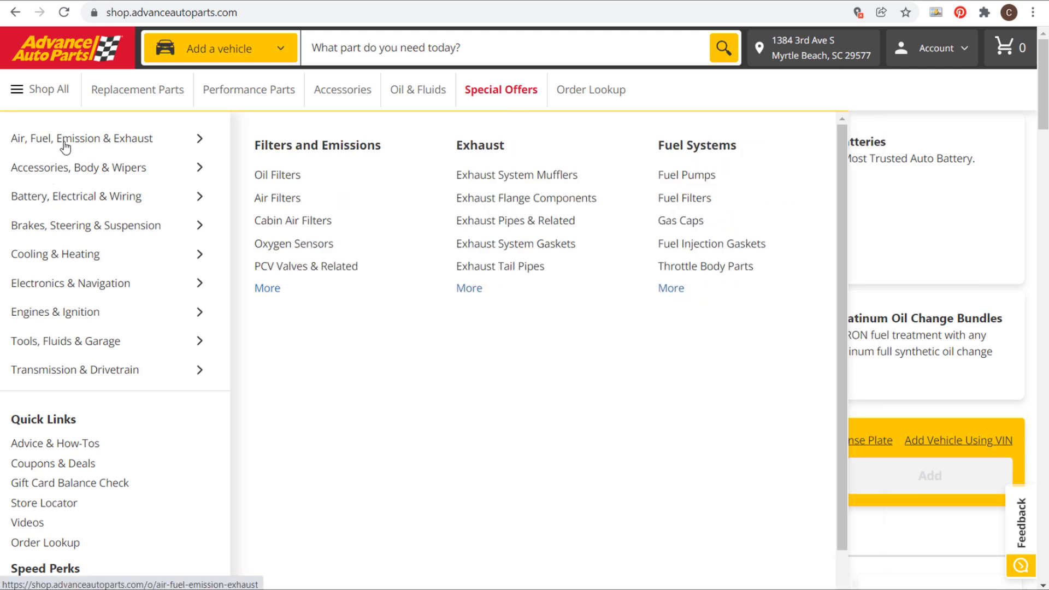
# - Switch to the Keyword Stats 2022-01-19 workbook in Excel and look through the exported farmhouse keywords
pyautogui.moveTo(449, 589)
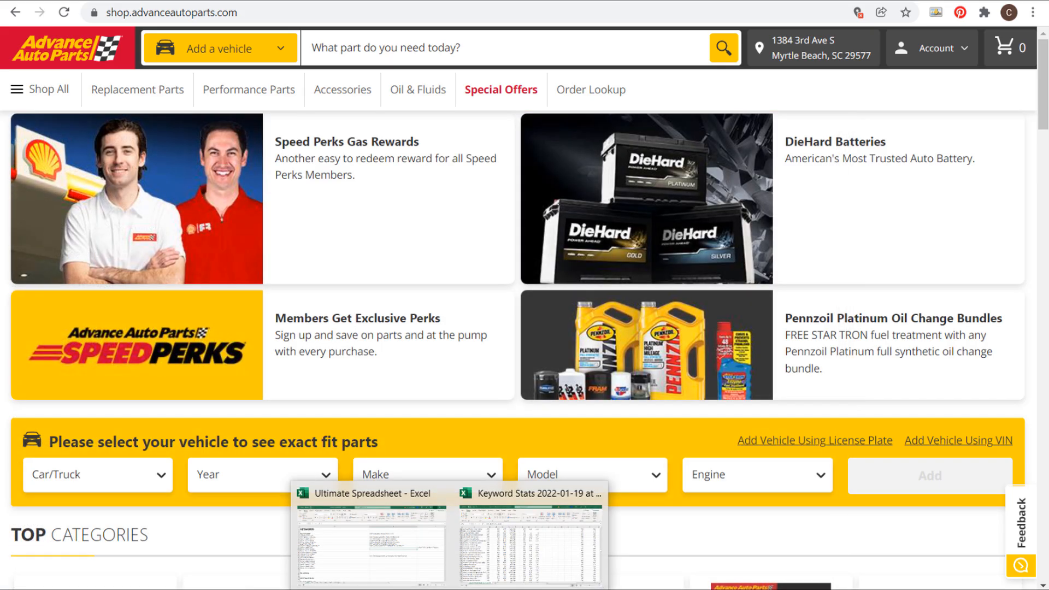
pyautogui.click(531, 541)
pyautogui.scroll(-6, 340, 317)
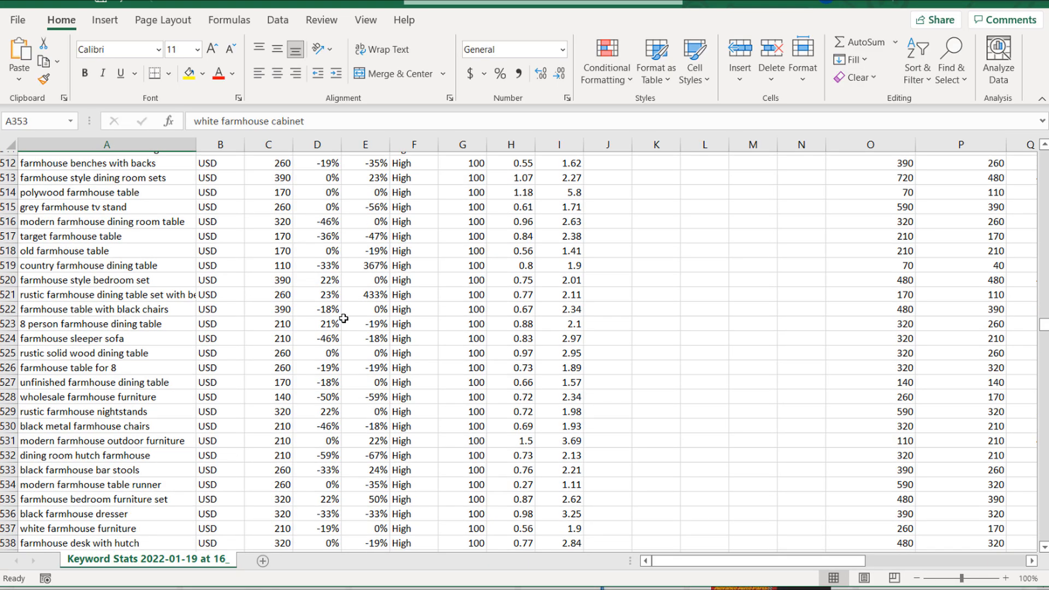
pyautogui.scroll(-8, 372, 311)
pyautogui.scroll(5, 491, 339)
pyautogui.scroll(3, 547, 344)
pyautogui.scroll(4, 610, 330)
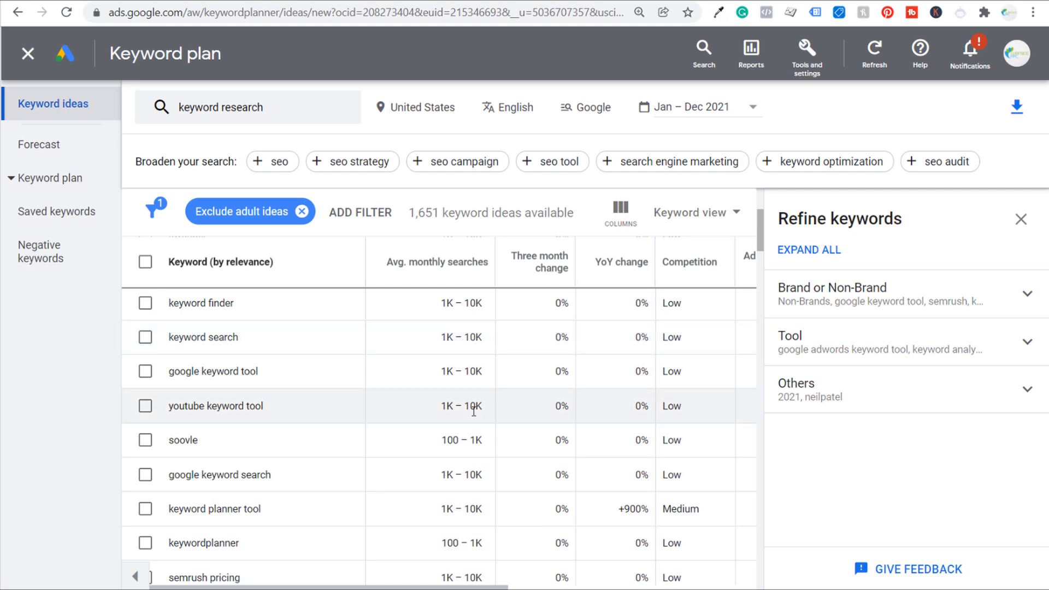
# - Look through the "keyword research" keyword ideas in Keyword Planner and their average monthly search ranges
pyautogui.scroll(-15, 473, 411)
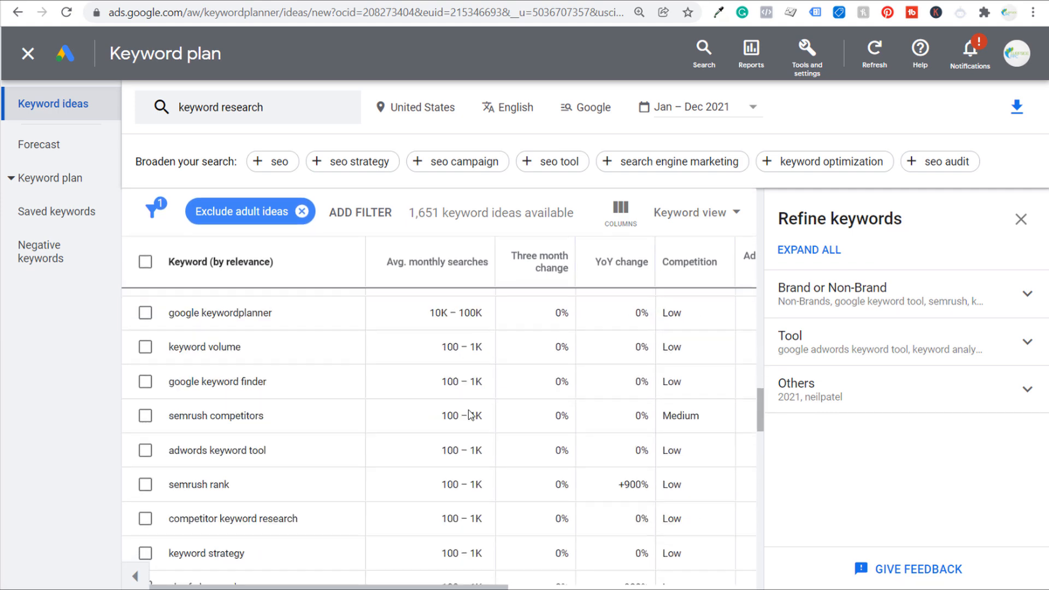
pyautogui.scroll(-15, 458, 405)
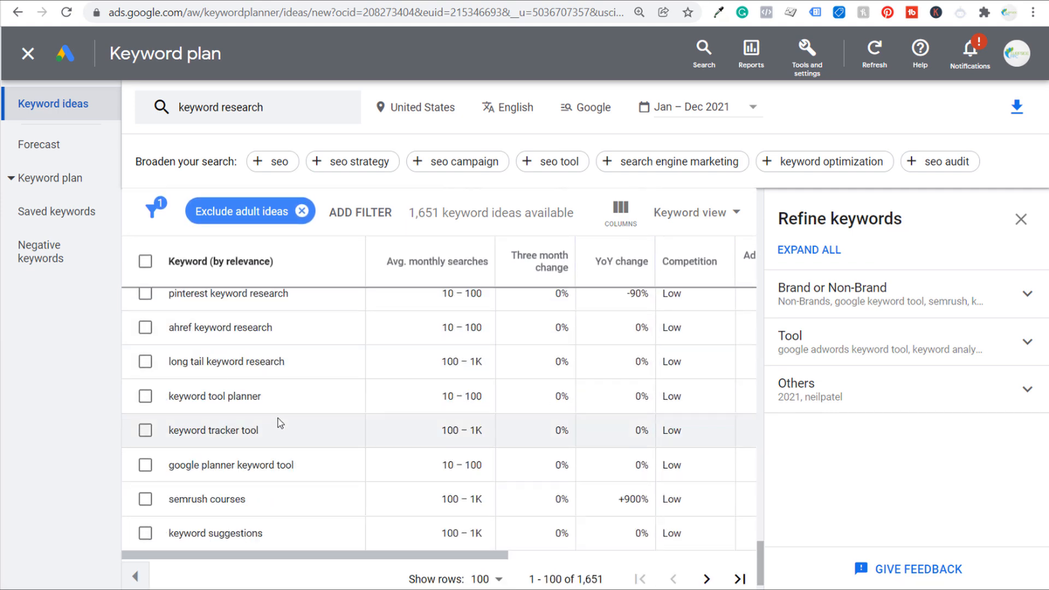